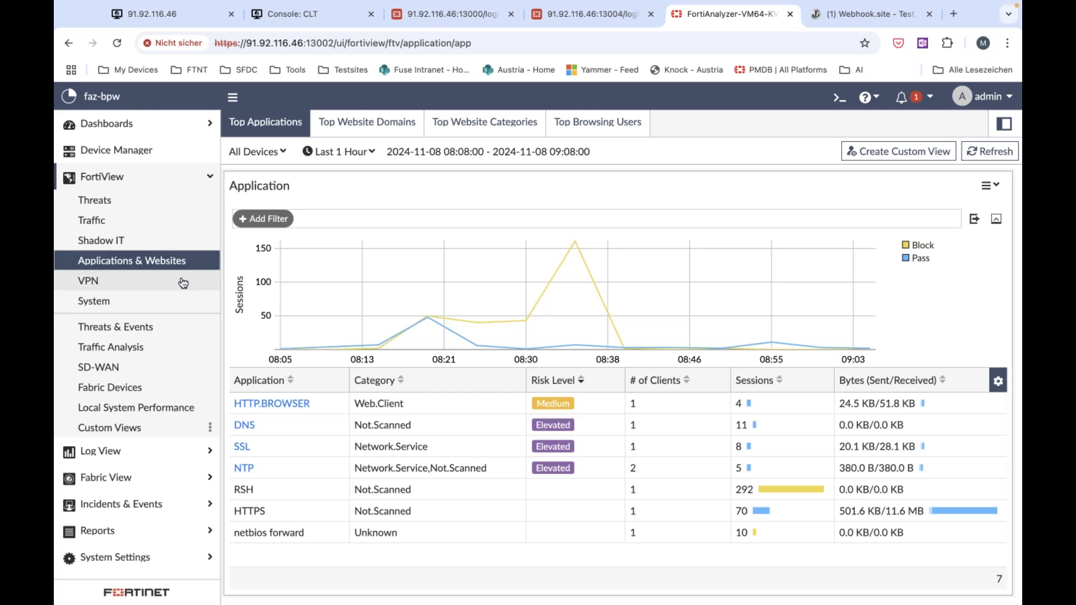
# Look through FortiView's VPN and System views, examining the average and peak resource usage of the devices.
pyautogui.click(130, 288)
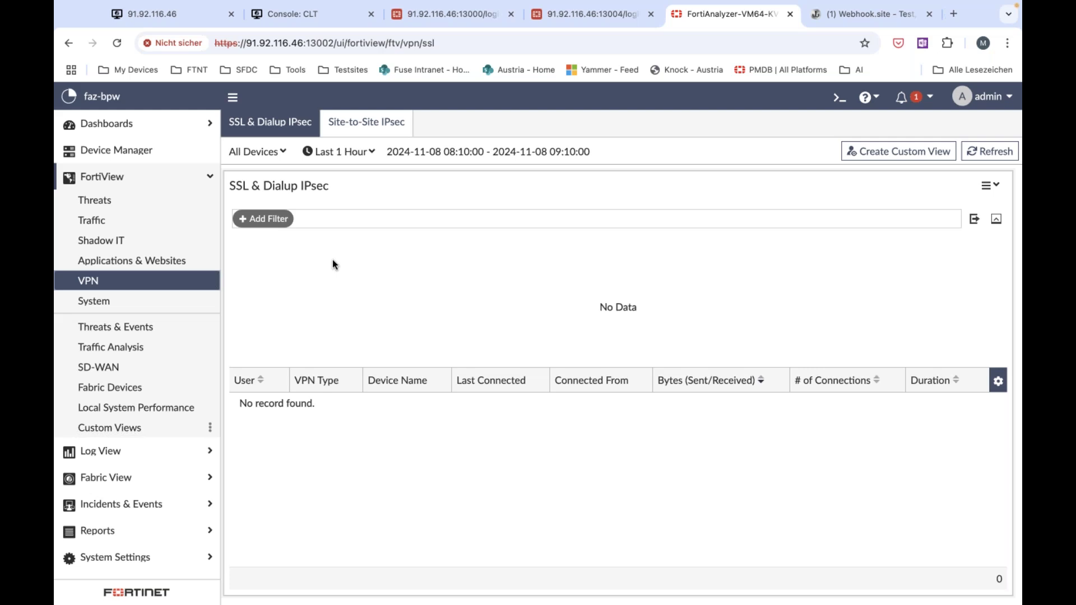
pyautogui.click(124, 301)
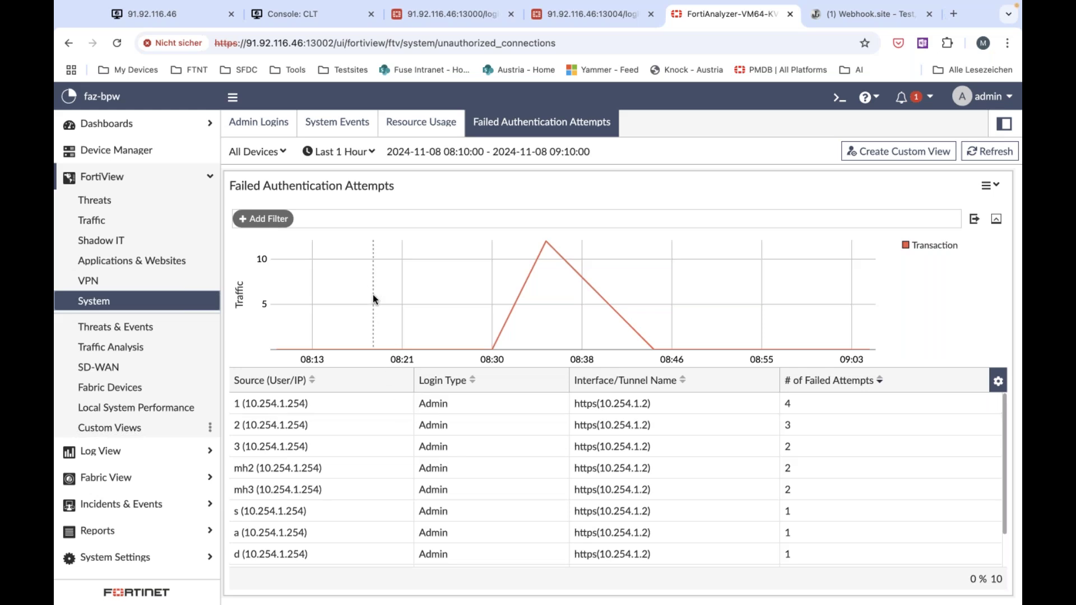
pyautogui.click(413, 123)
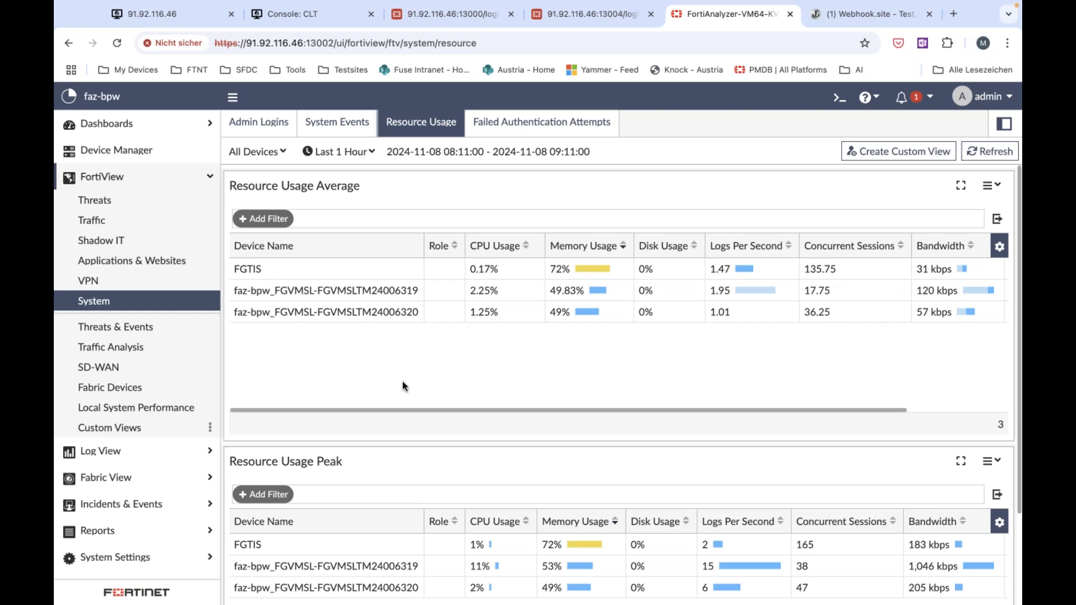
pyautogui.scroll(-2, 402, 381)
pyautogui.scroll(1, 402, 381)
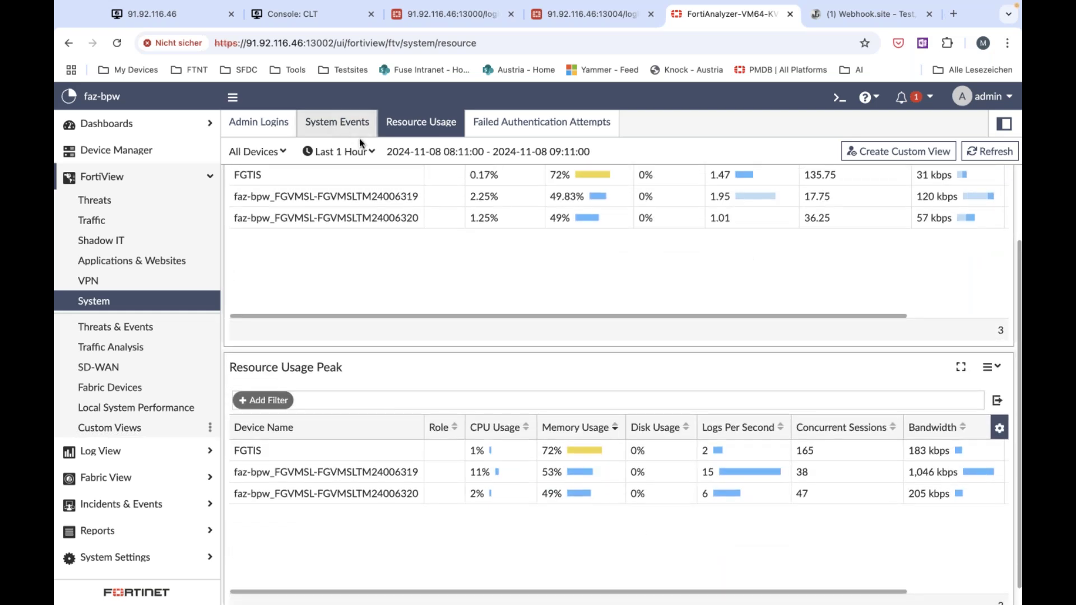
pyautogui.click(370, 153)
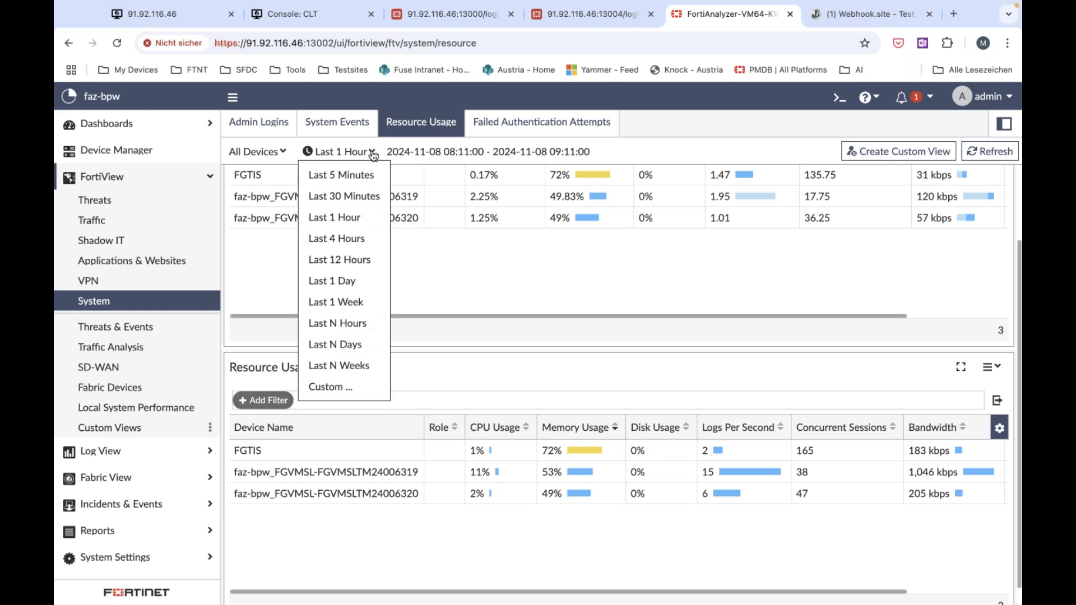
pyautogui.click(373, 155)
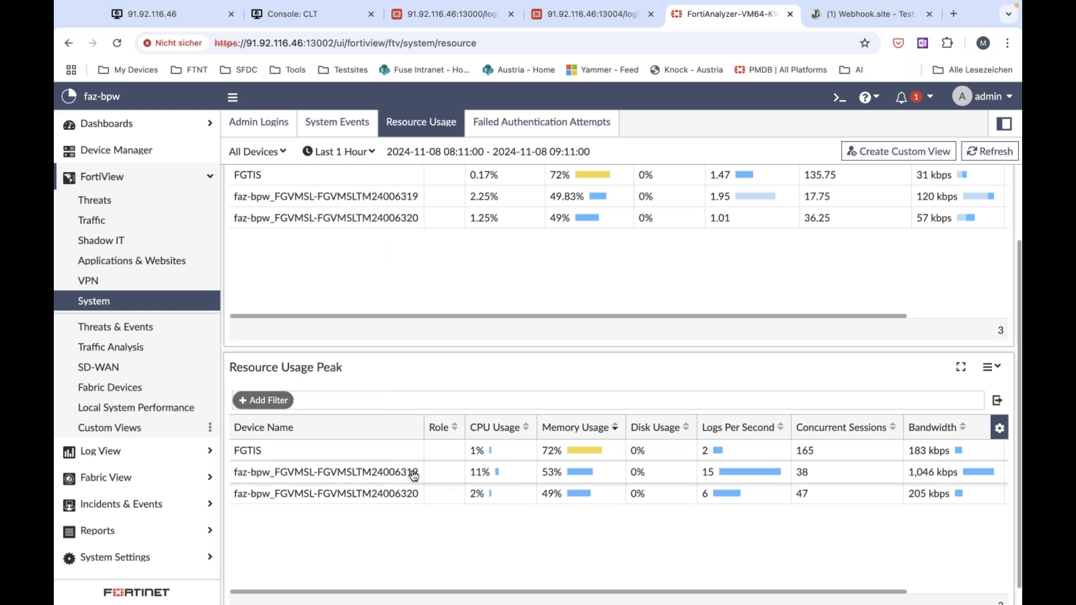
pyautogui.scroll(-1, 413, 476)
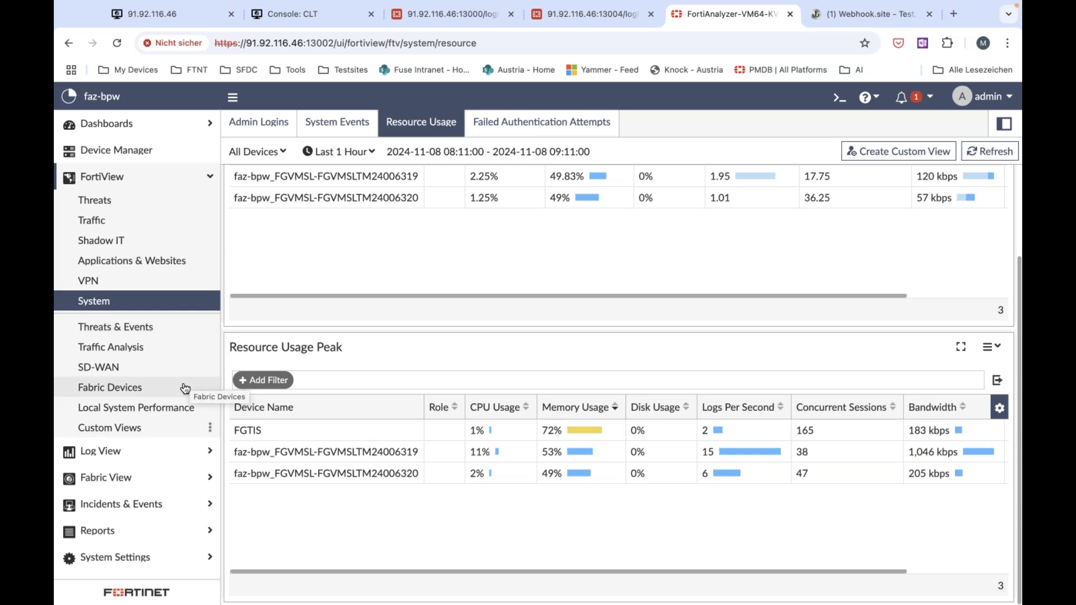
# Open the FortiGate traffic logs and narrow the Action and User columns so more log columns fit.
pyautogui.click(137, 452)
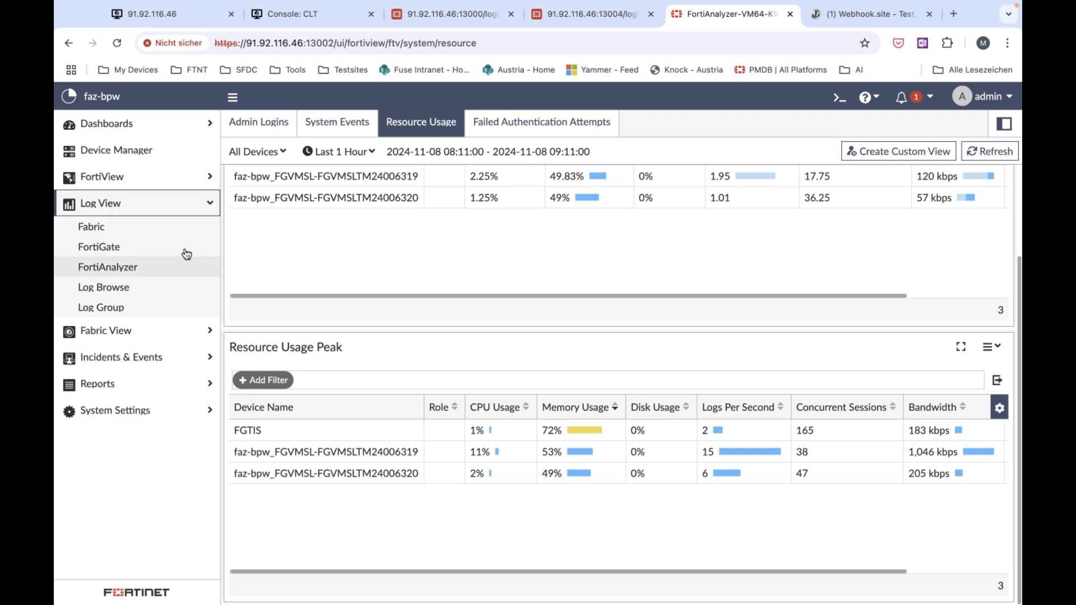
pyautogui.click(171, 251)
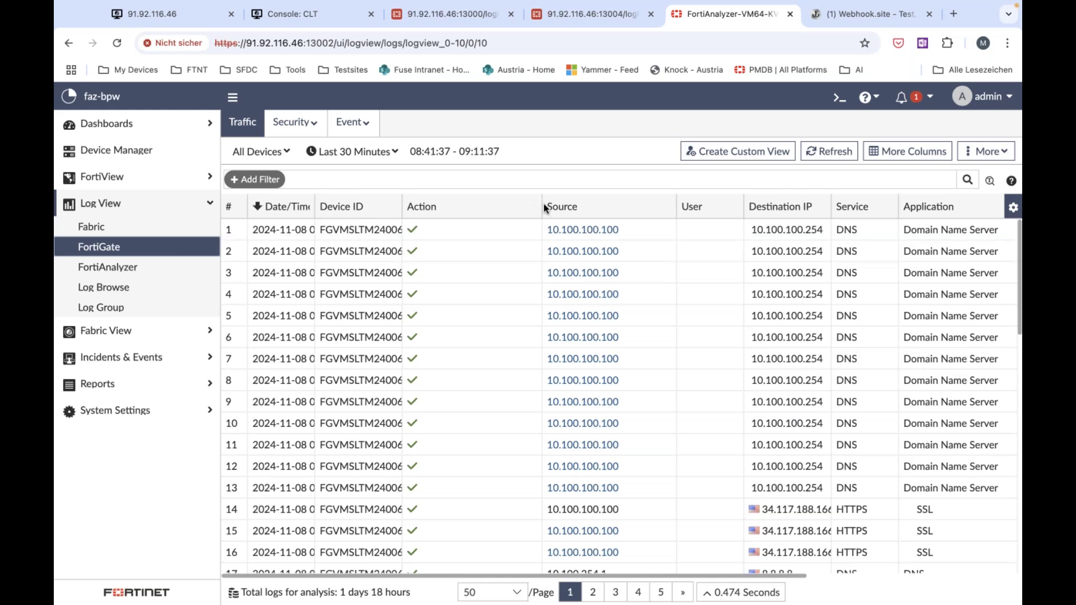
pyautogui.moveTo(541, 206); pyautogui.dragTo(443, 209)
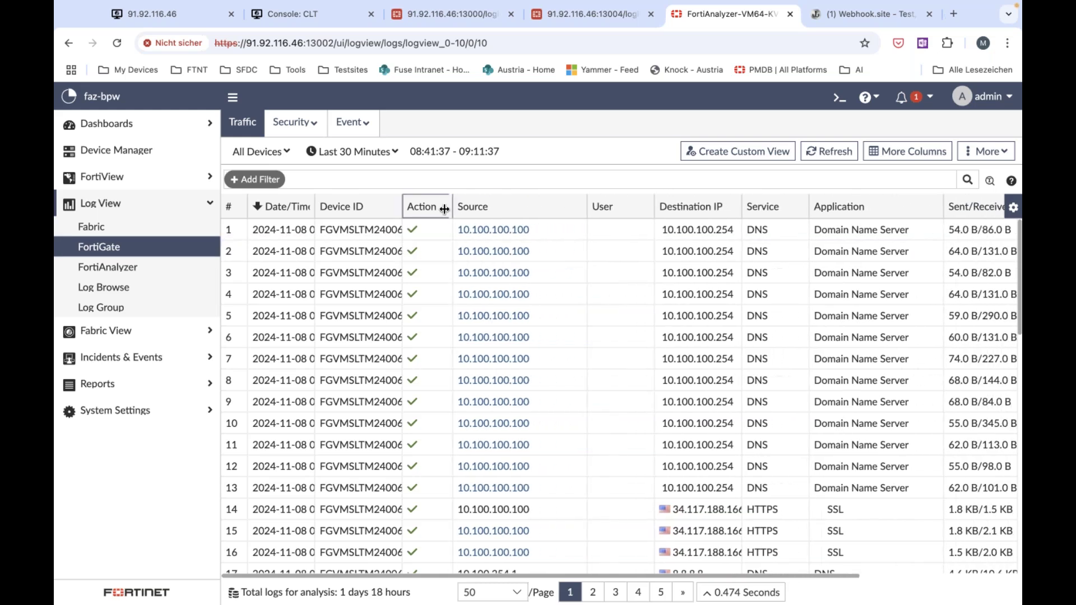
pyautogui.moveTo(654, 206); pyautogui.dragTo(615, 206)
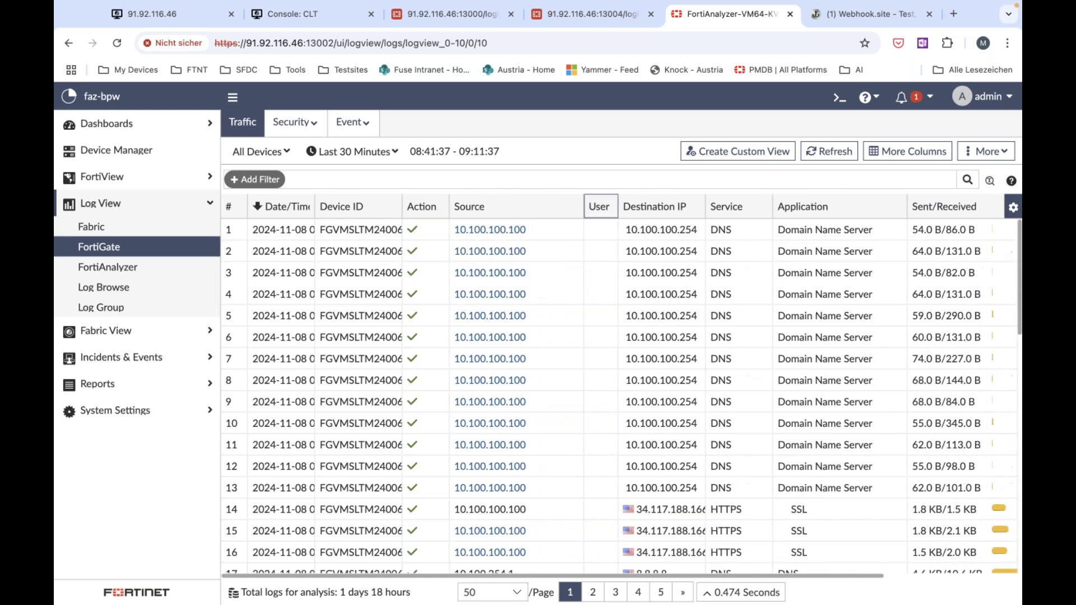
pyautogui.hscroll(5, 678, 280)
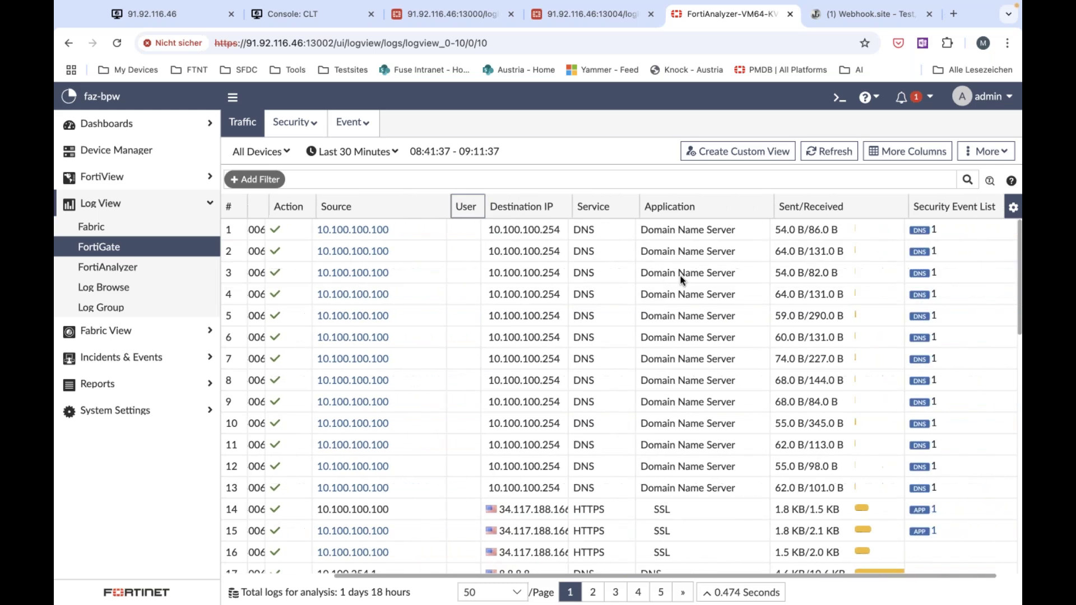
pyautogui.hscroll(1, 681, 278)
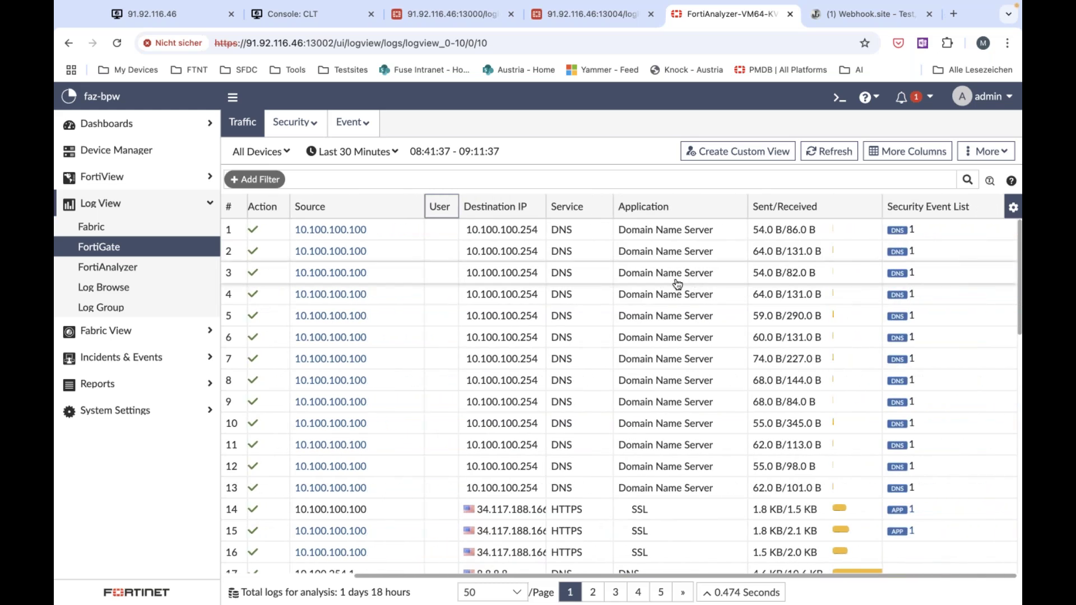
pyautogui.hscroll(-6, 616, 288)
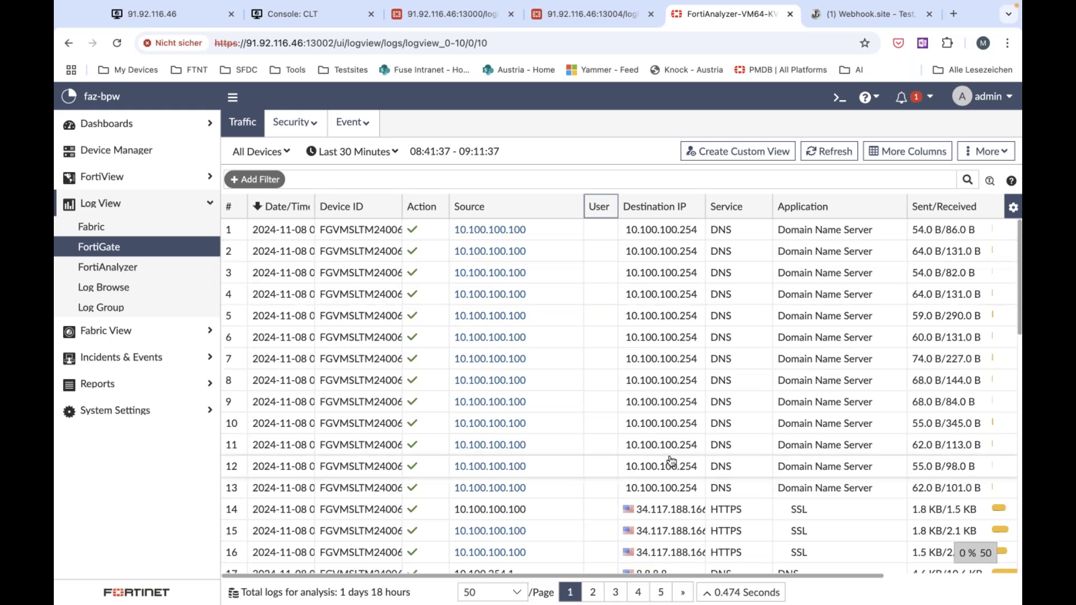
# Inspect the log details of the HTTPS entry in row 14 and the DNS entry in row 10.
pyautogui.click(673, 510)
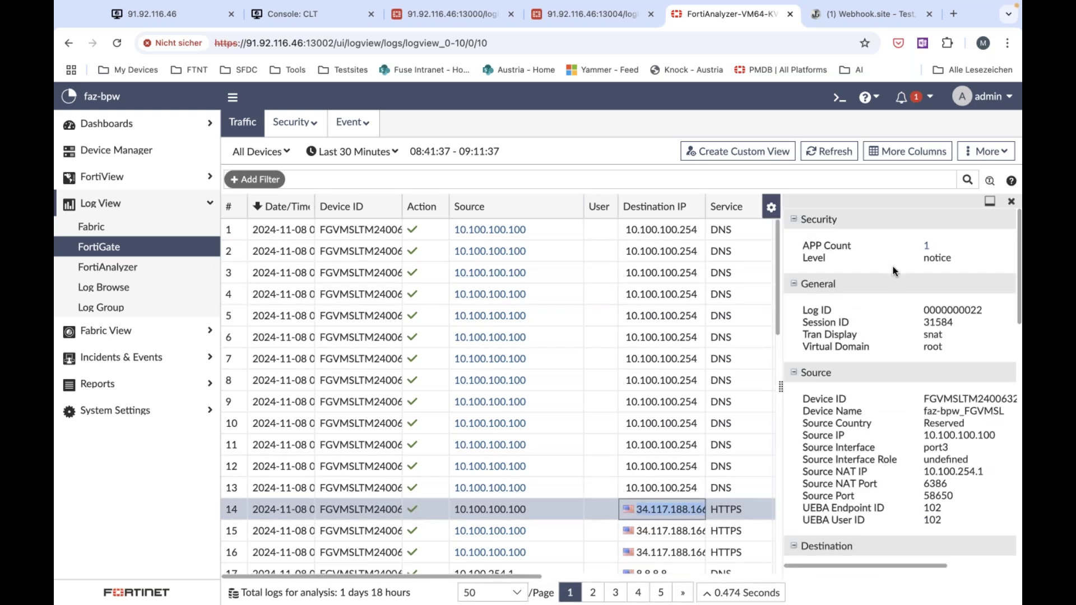
pyautogui.scroll(-5, 895, 391)
pyautogui.scroll(-8, 896, 391)
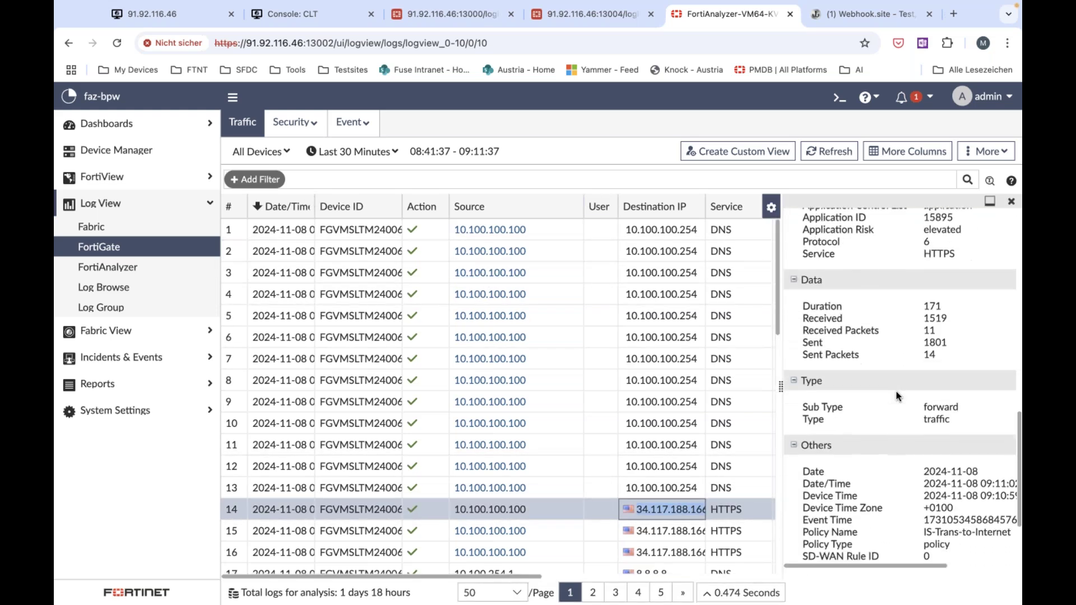
pyautogui.click(572, 424)
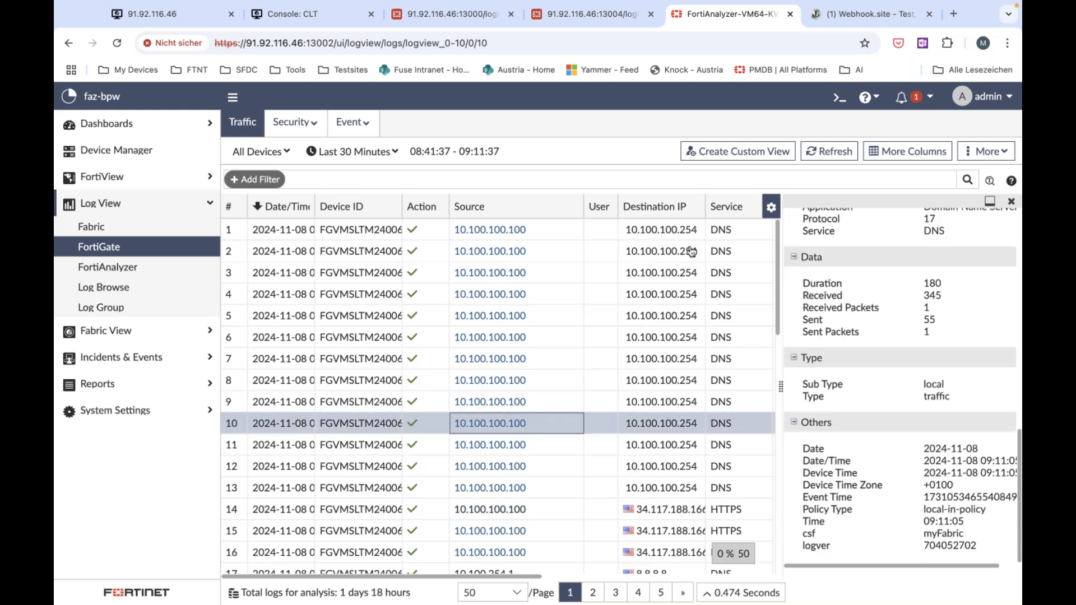
# Exclude DNS traffic from the log list with the AND filter Service != DNS and close the log details.
pyautogui.rightClick(719, 234)
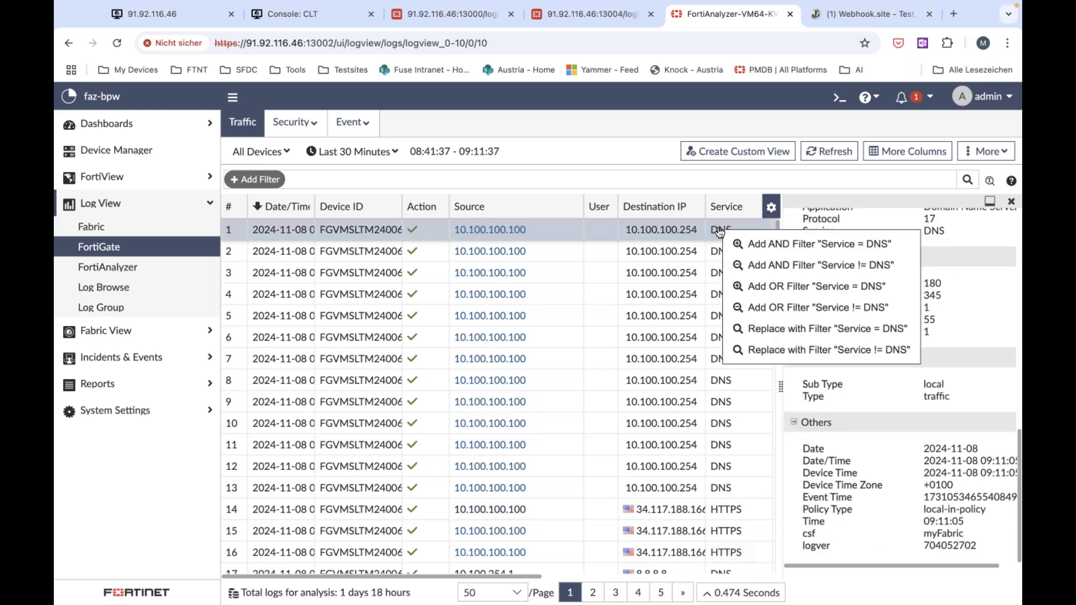
pyautogui.click(768, 265)
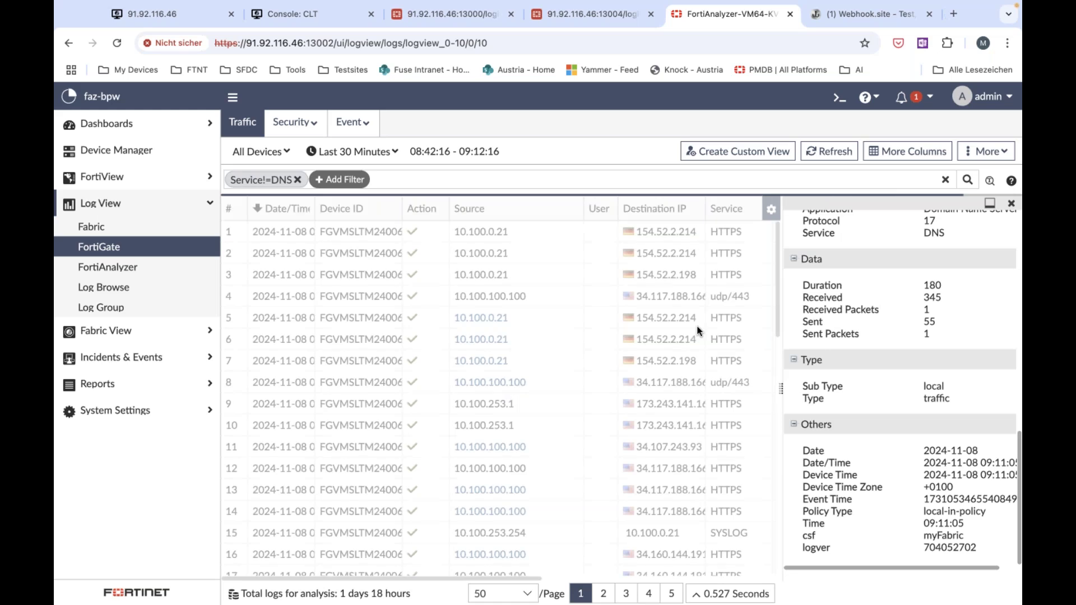
pyautogui.scroll(2, 878, 284)
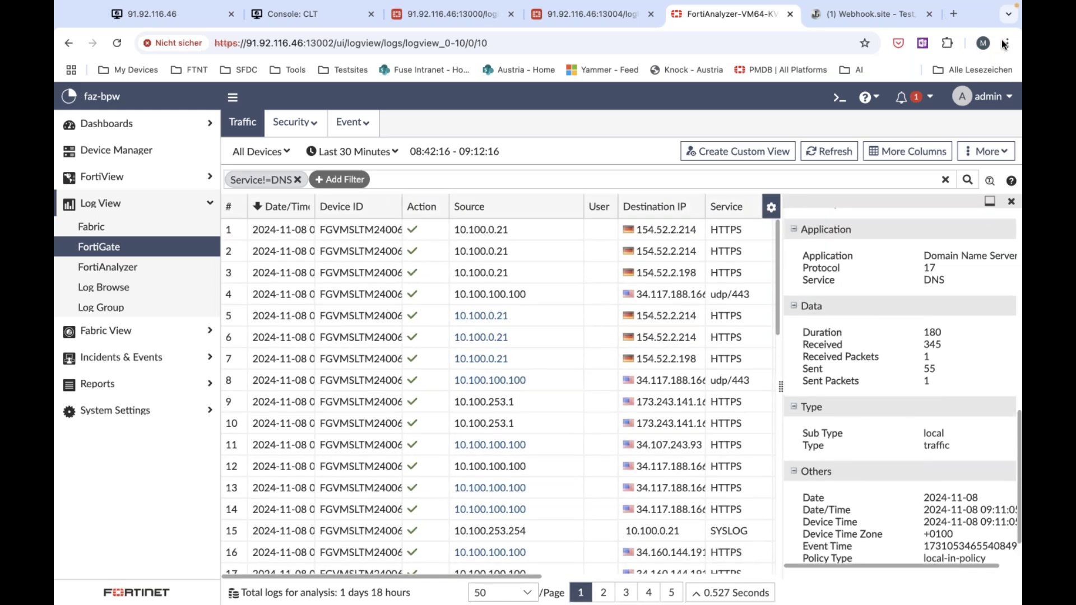
pyautogui.click(1012, 202)
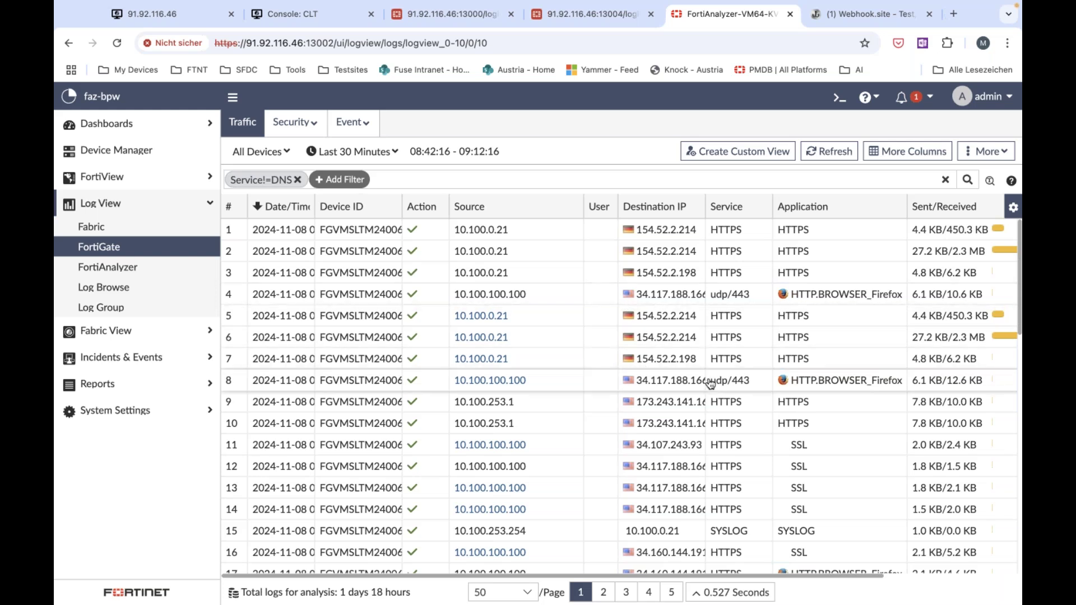
# Add the AND filter Destination IP = 34.98.75.36 from row 19 and remove the DNS exclusion filter.
pyautogui.scroll(-3, 992, 504)
pyautogui.scroll(-2, 681, 401)
pyautogui.rightClick(681, 400)
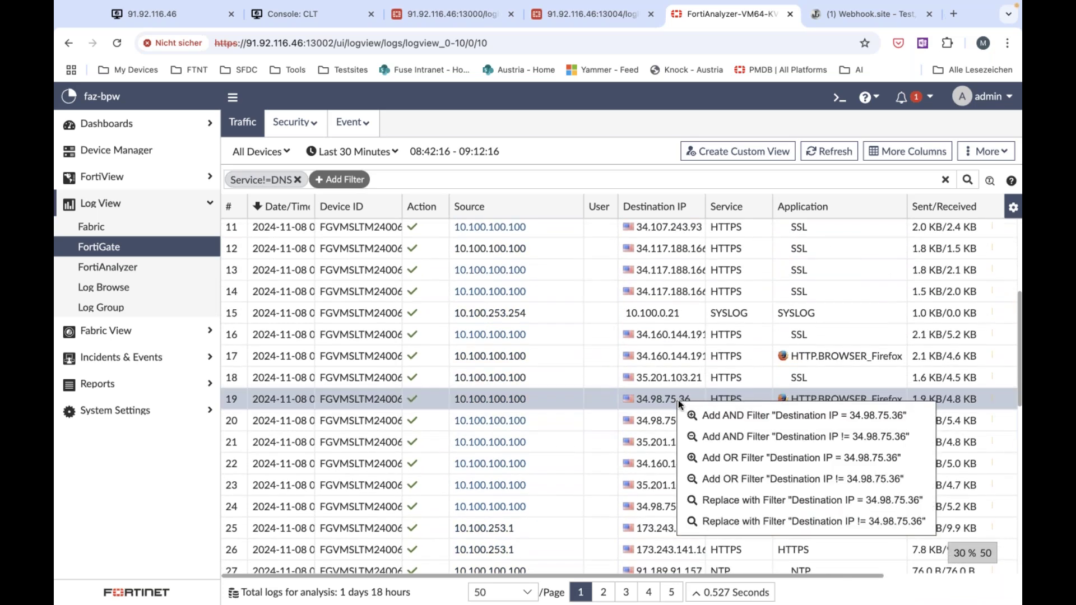
pyautogui.click(763, 422)
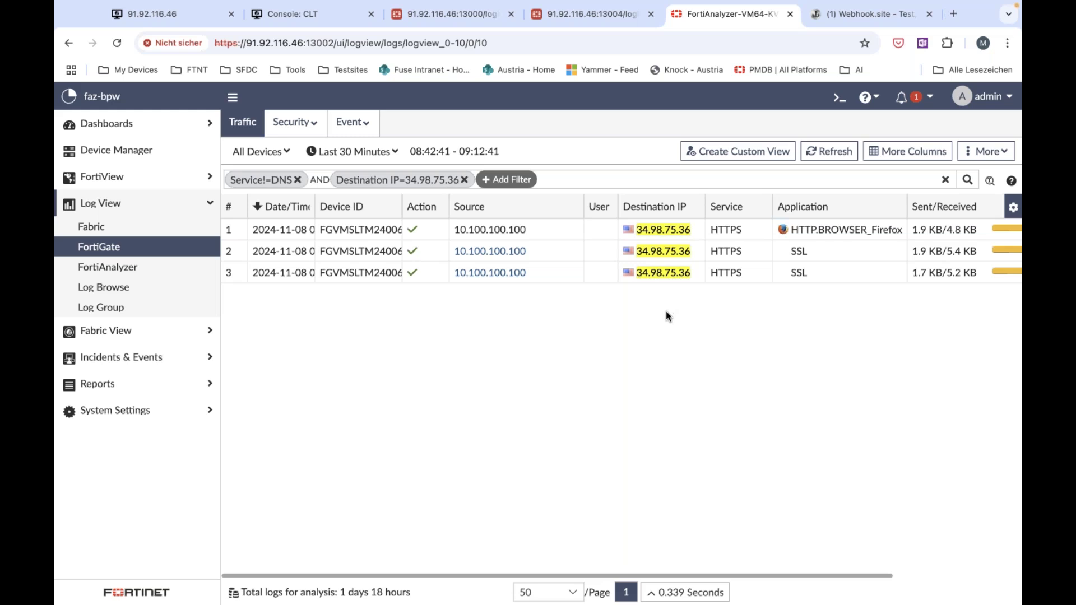
pyautogui.click(298, 179)
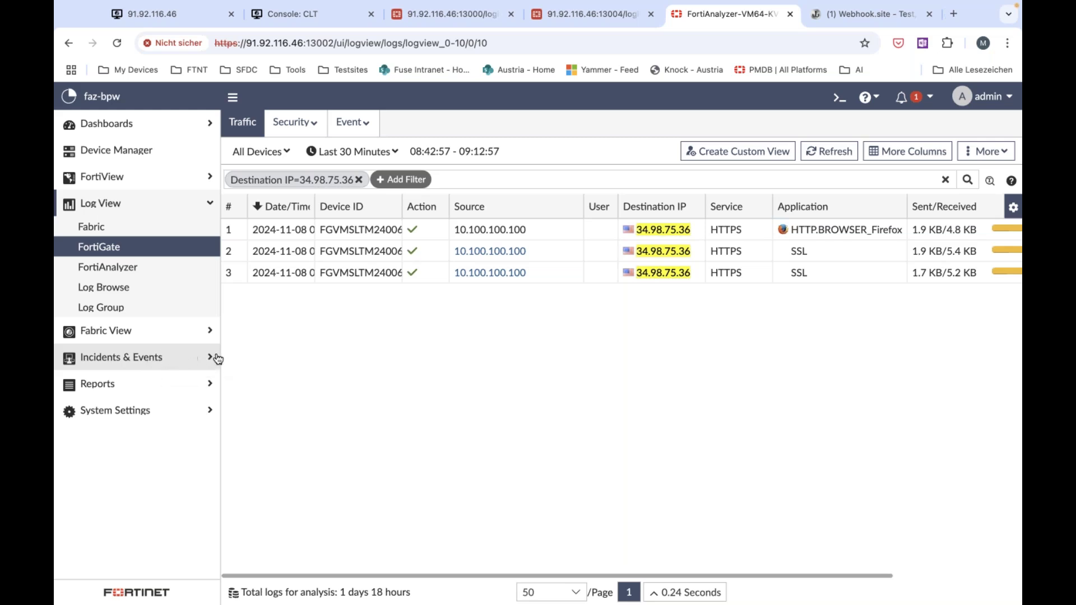
# Open the basic event handler 1-LOG-Down-Handler from the Incidents & Events handlers.
pyautogui.click(158, 359)
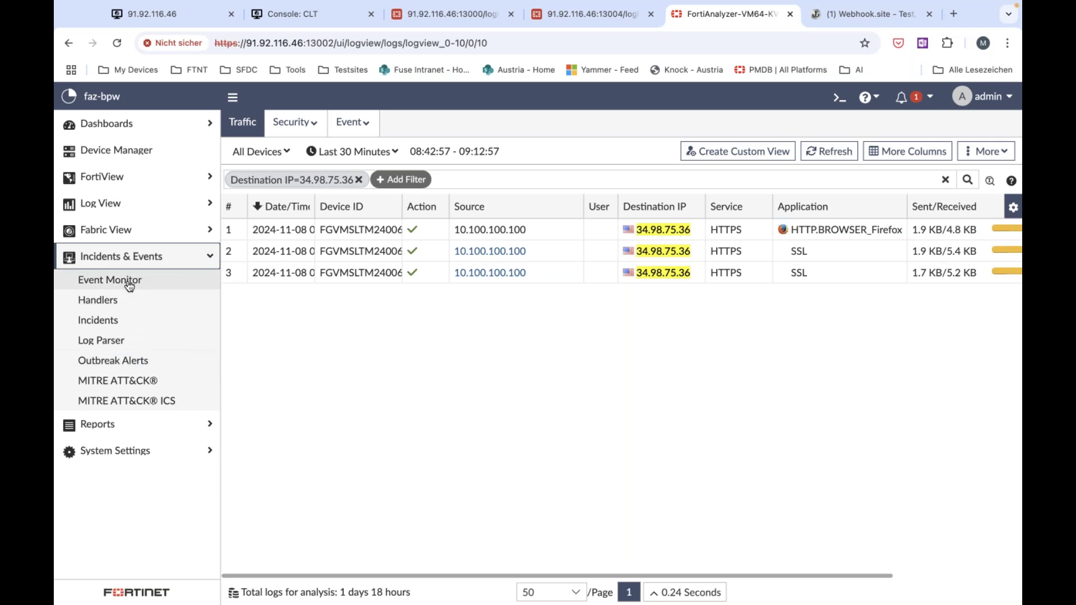
pyautogui.click(118, 302)
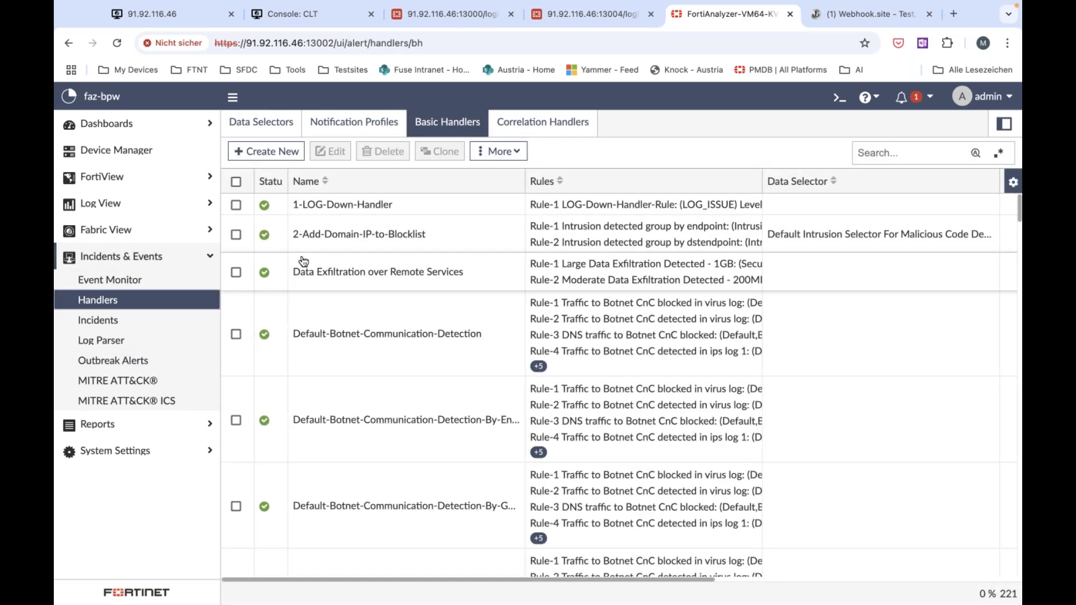
pyautogui.click(431, 208)
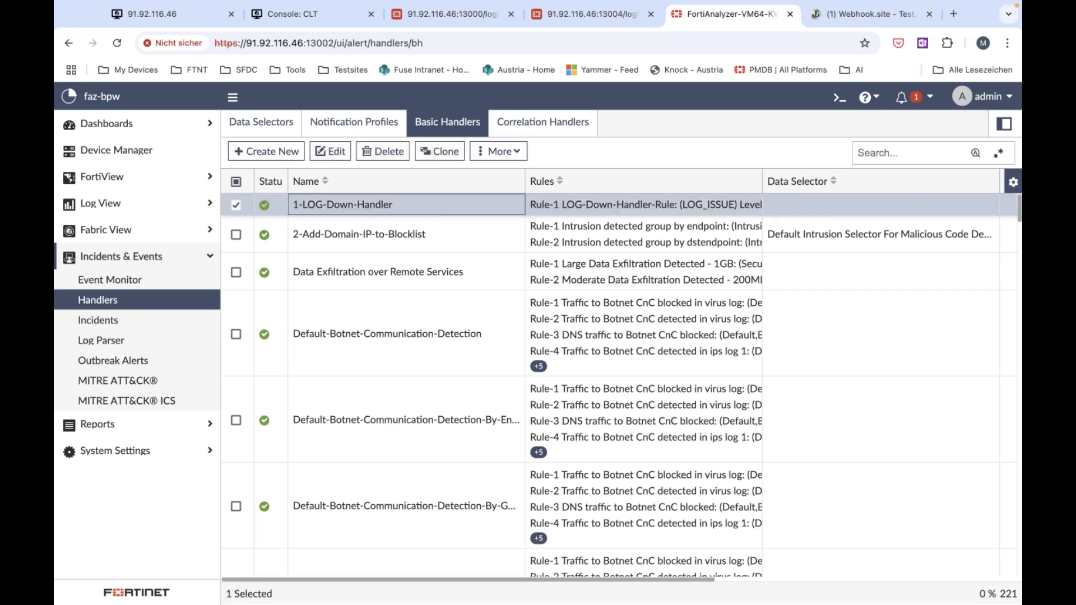
pyautogui.doubleClick(430, 206)
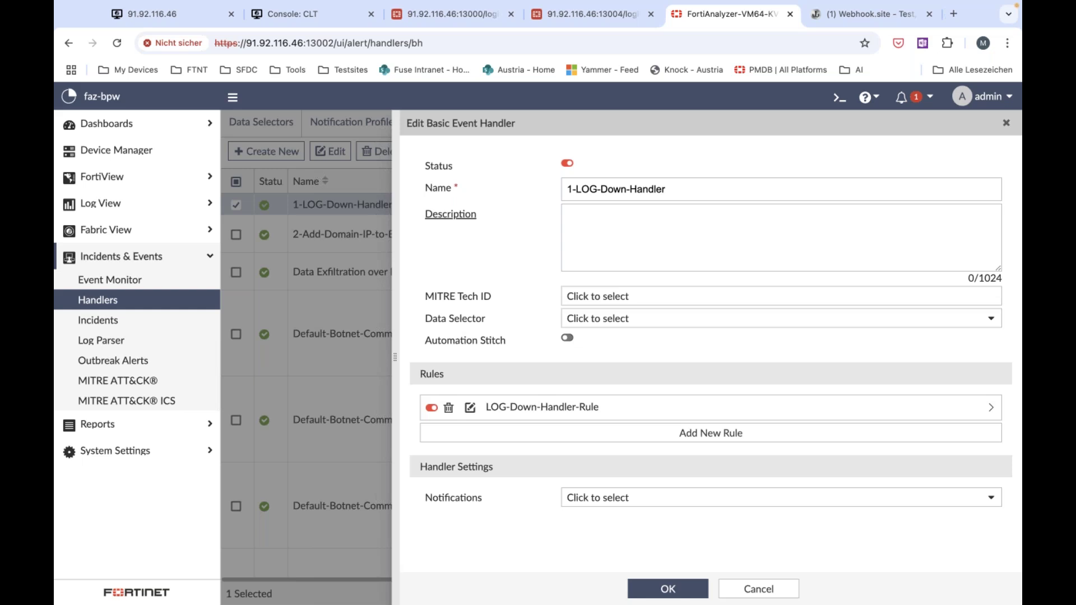
# Review LOG-Down-Handler-Rule's log selection, text filter, event conditions and advanced settings, and leave the rule and handler without saving.
pyautogui.click(472, 407)
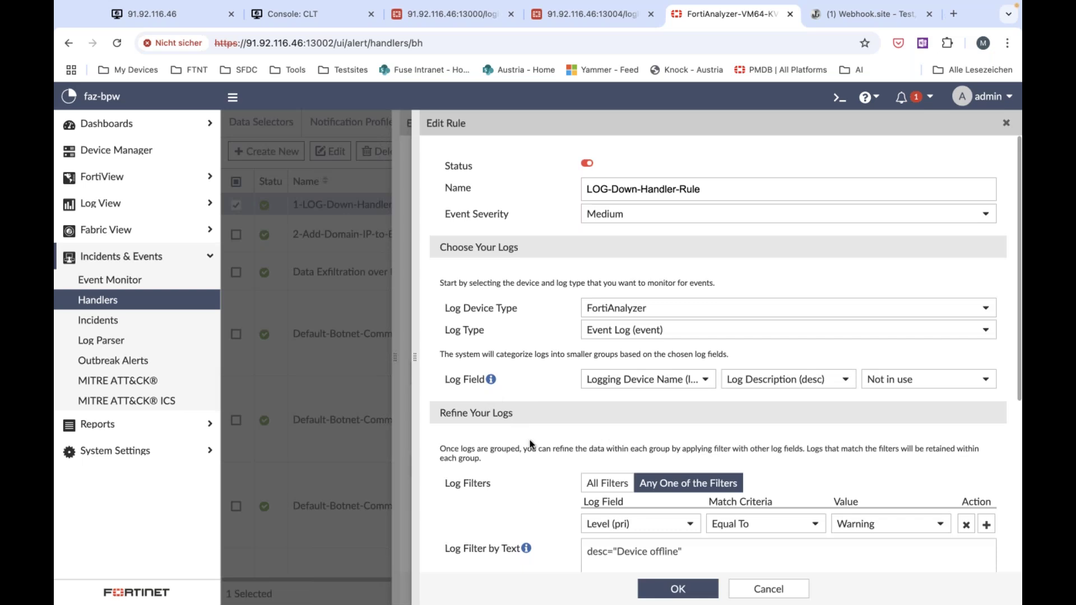
pyautogui.scroll(-2, 530, 444)
pyautogui.moveTo(684, 460); pyautogui.dragTo(585, 460)
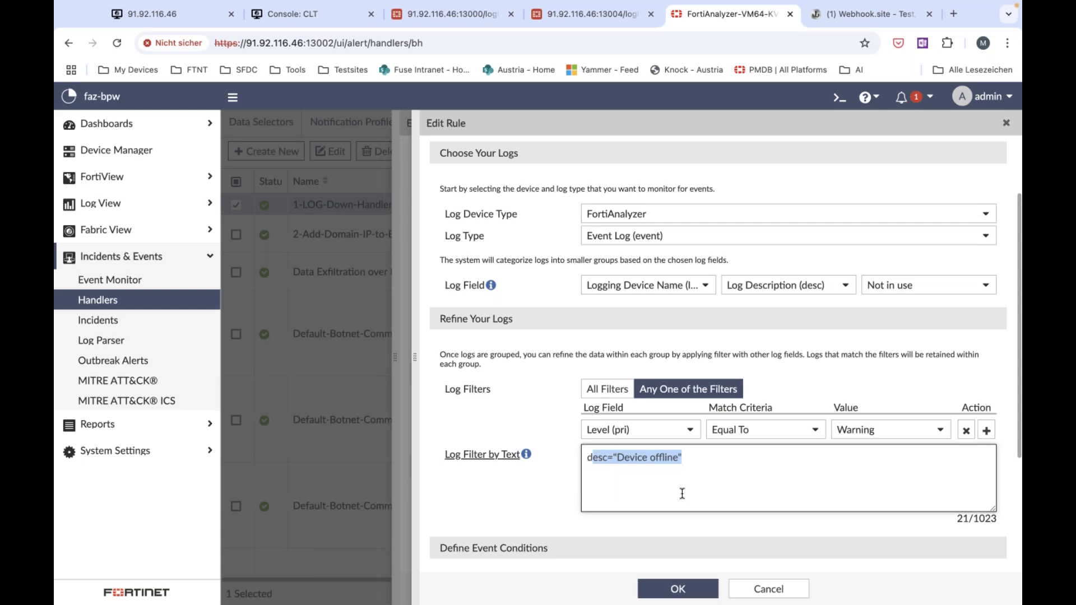
pyautogui.scroll(-1, 554, 471)
pyautogui.scroll(-5, 554, 466)
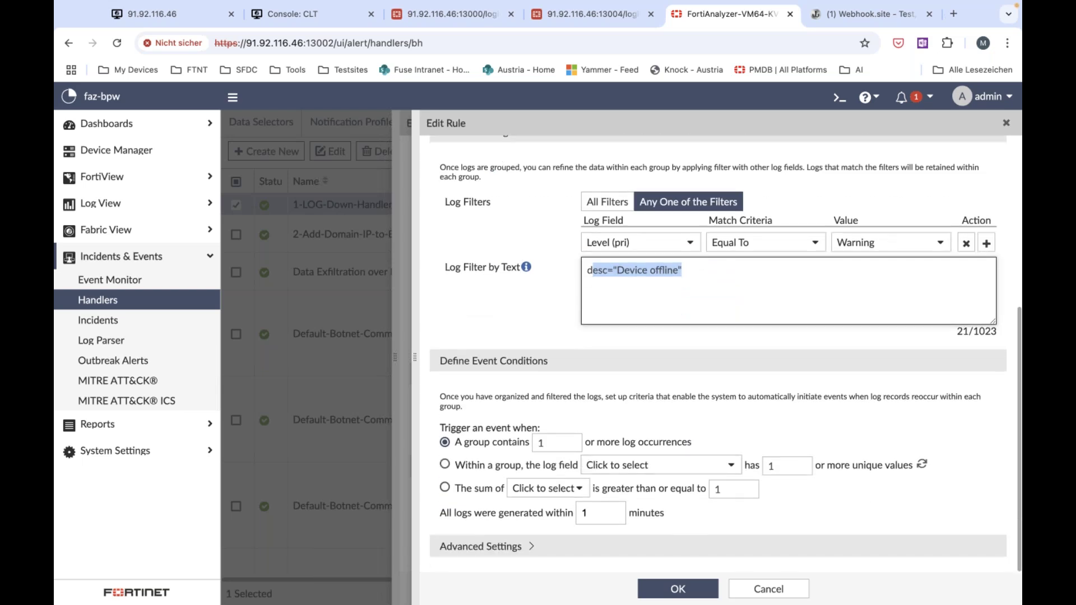
pyautogui.click(507, 555)
pyautogui.scroll(-6, 521, 505)
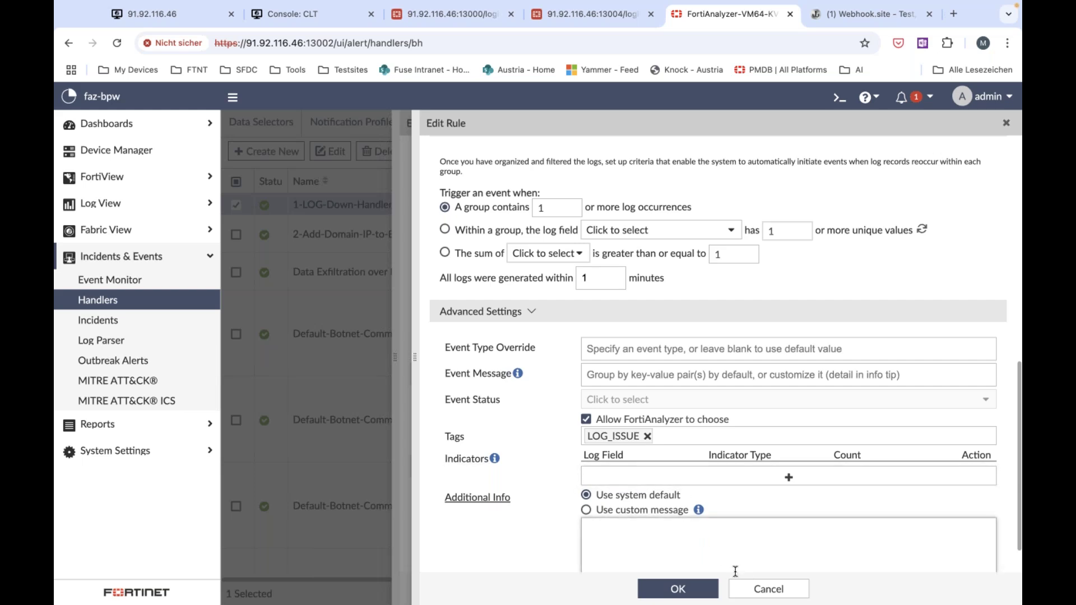
pyautogui.click(754, 591)
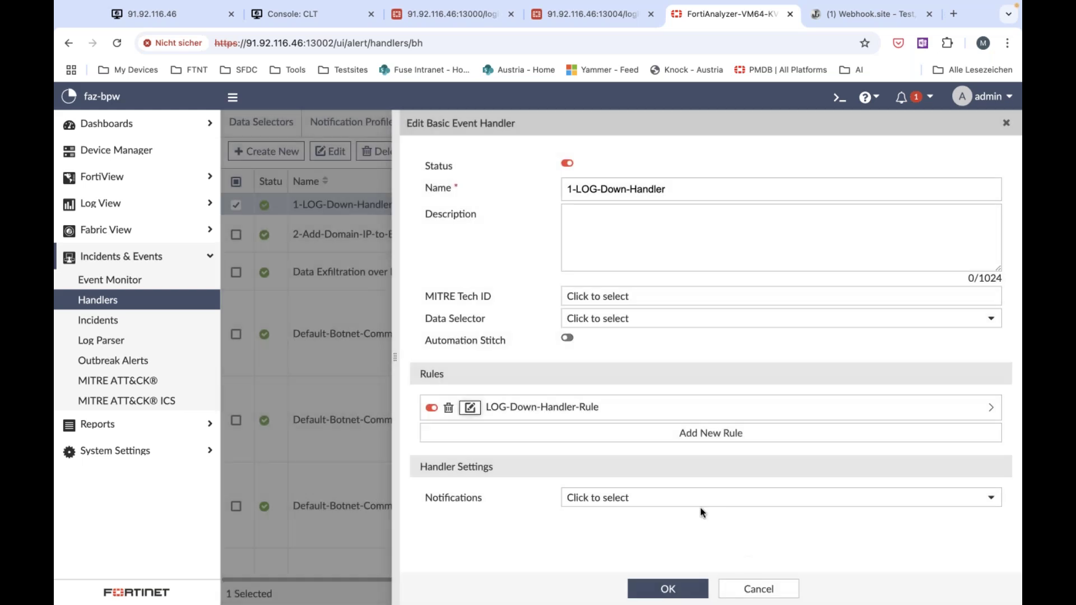
pyautogui.click(762, 593)
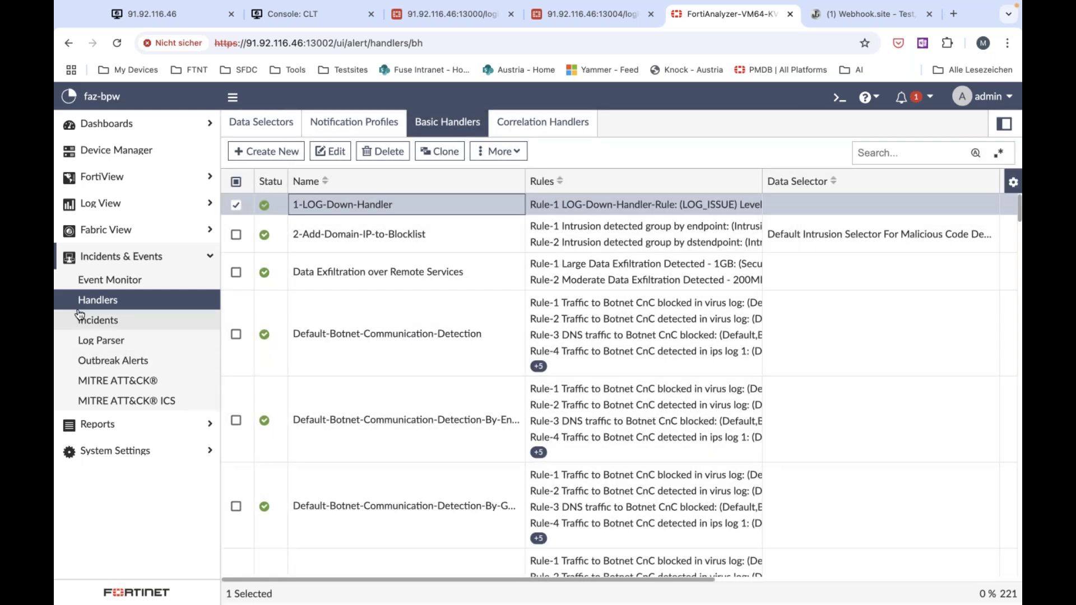
# Open the NO-LOG-INCIDENT-CREATION playbook in Fabric View automation and review its EVENT_TRIGGER condition without saving.
pyautogui.click(126, 228)
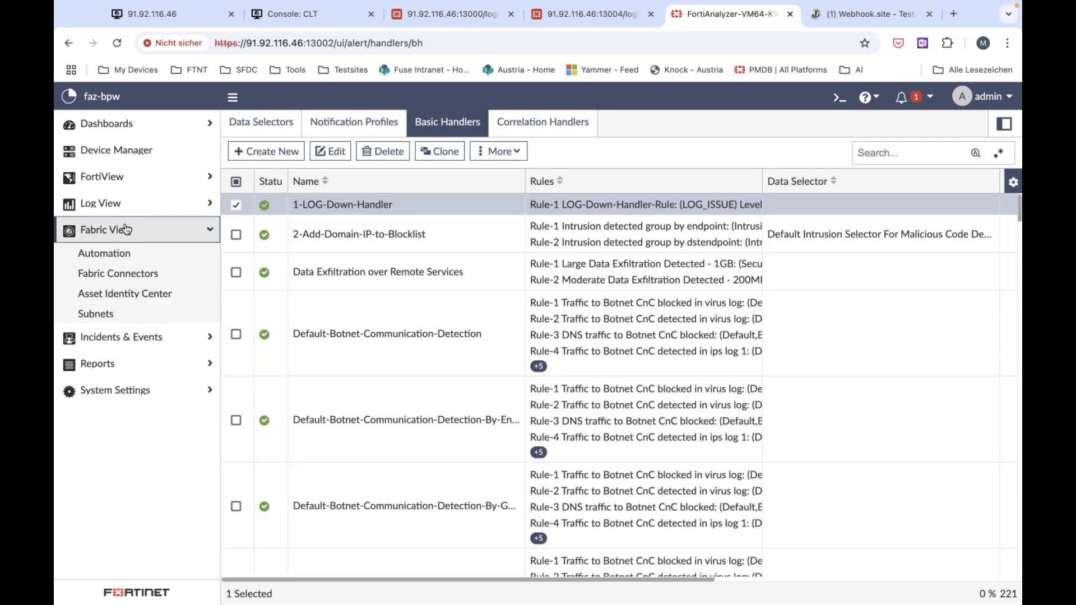
pyautogui.click(115, 254)
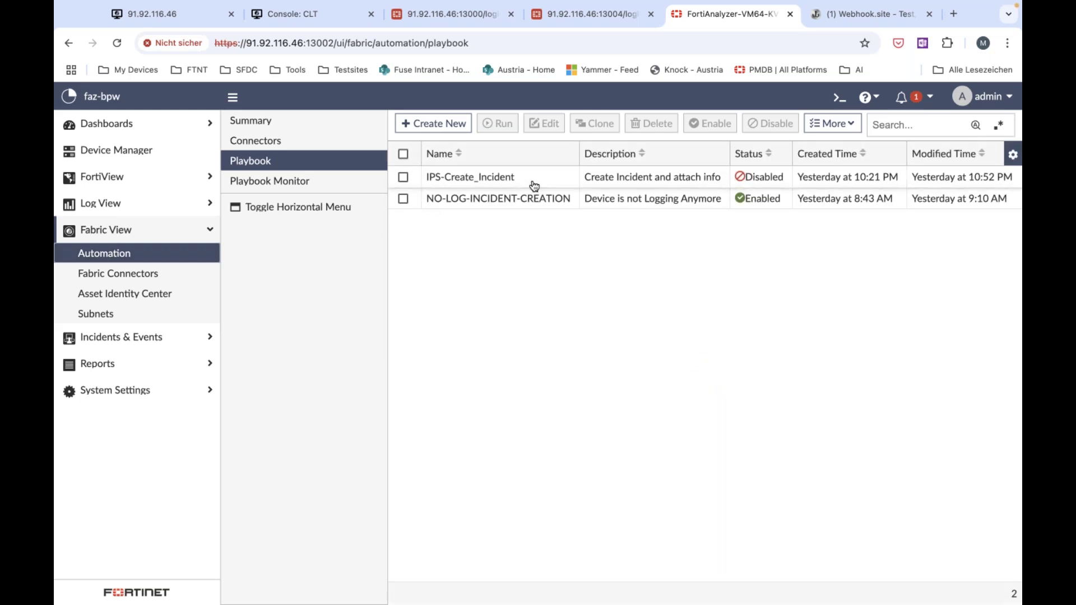
pyautogui.doubleClick(524, 201)
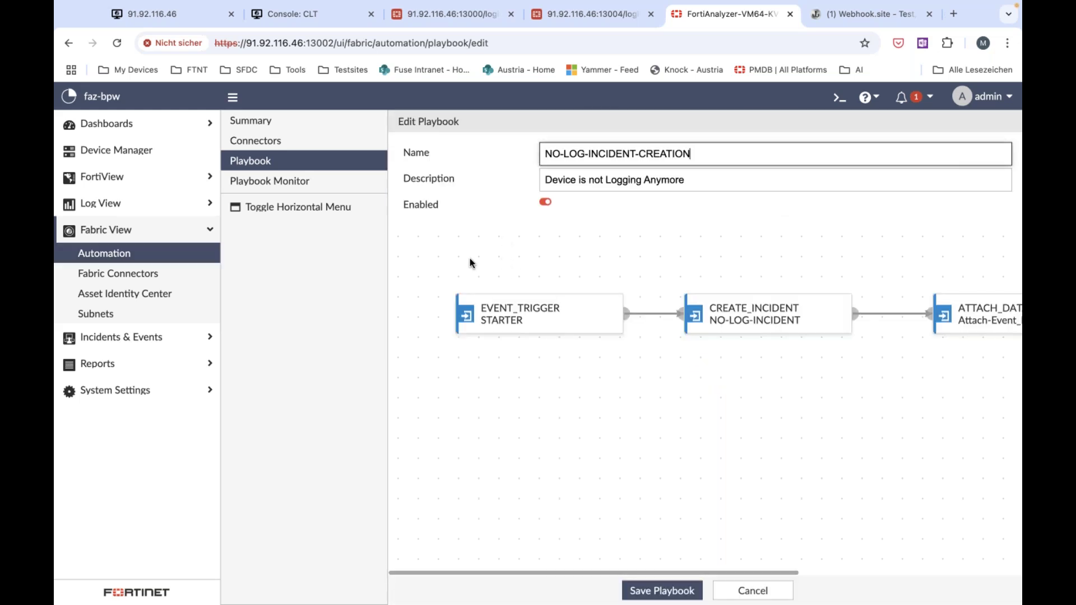
pyautogui.click(518, 314)
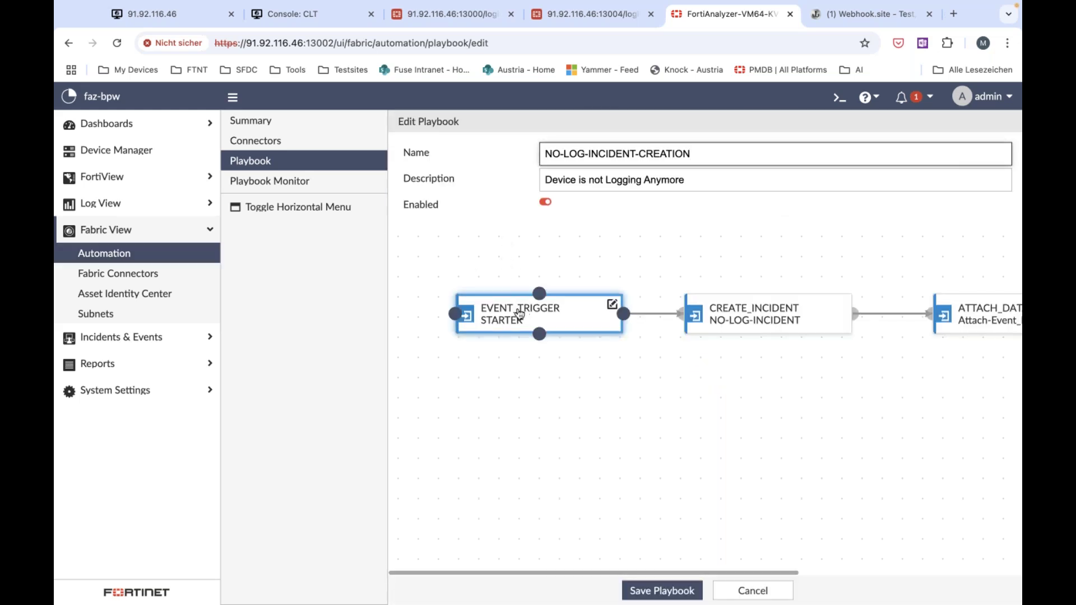
pyautogui.click(612, 304)
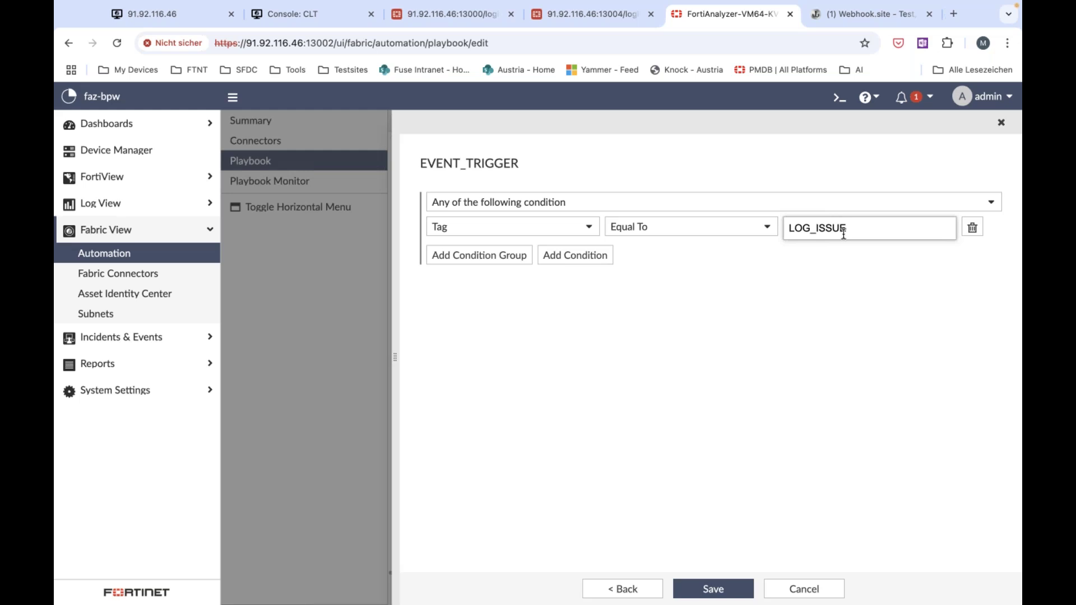
pyautogui.click(828, 595)
# Review the settings of the playbook's CREATE_INCIDENT task NO-LOG-INCIDENT and leave them without saving.
pyautogui.moveTo(746, 332)
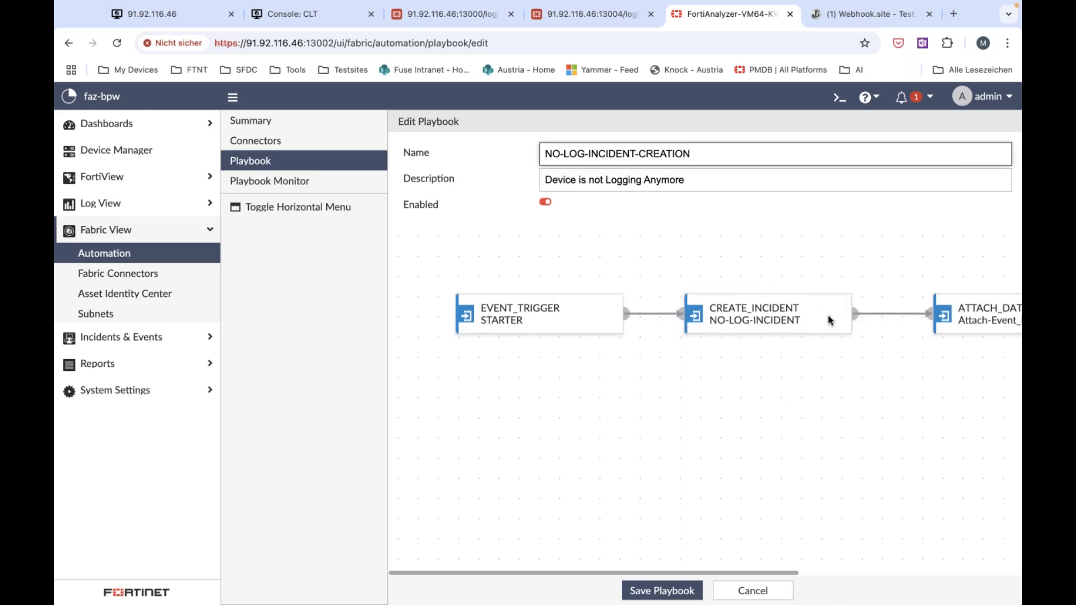
pyautogui.moveTo(830, 309)
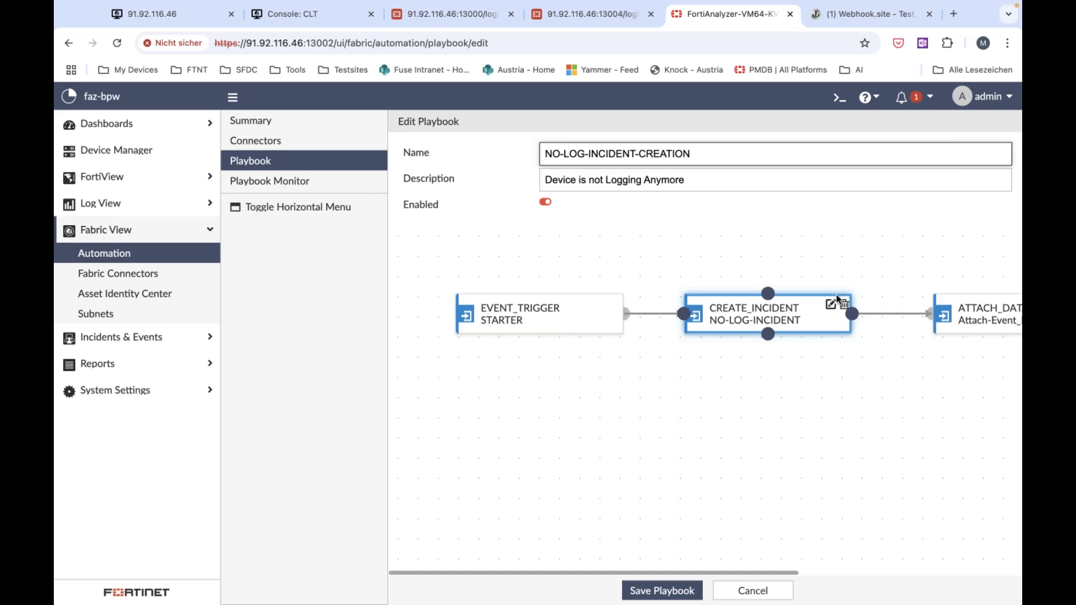
pyautogui.click(830, 304)
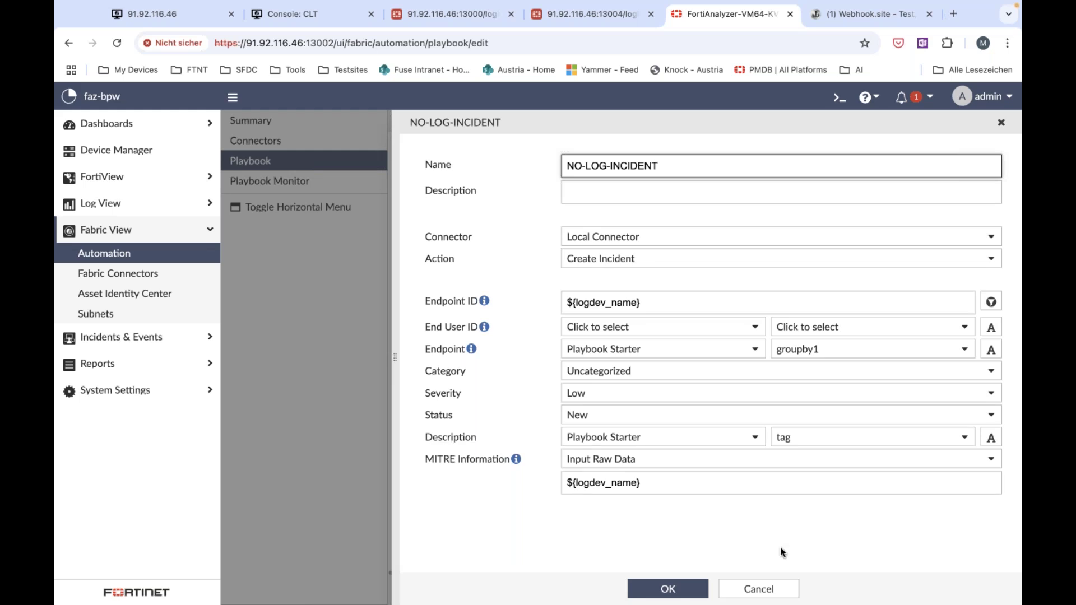
pyautogui.click(769, 587)
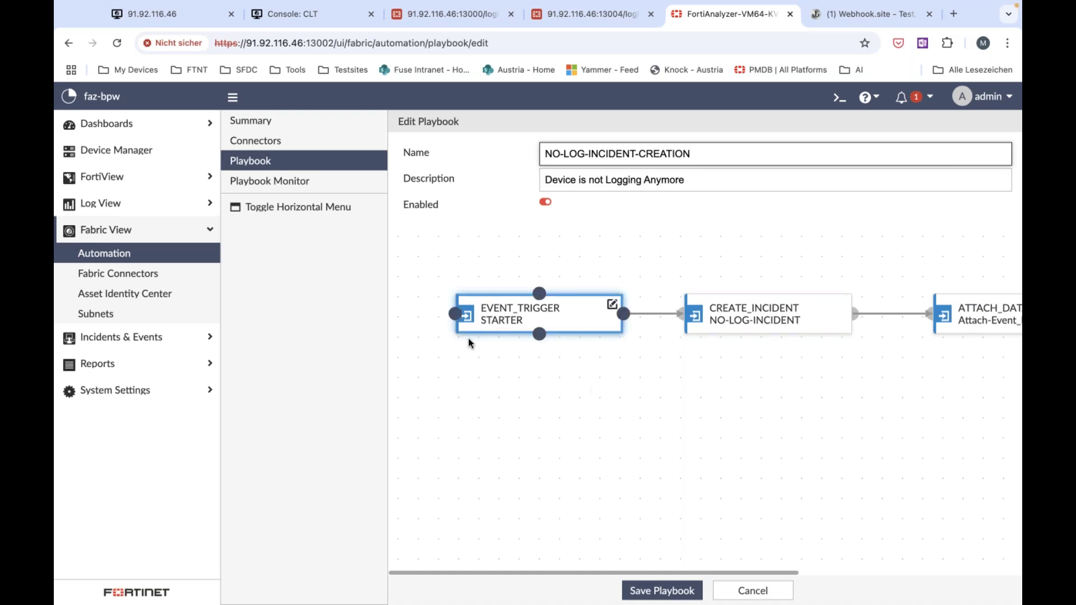
# Open the analysis of incident IN00000014 from the Incidents list under Incidents & Events.
pyautogui.click(115, 343)
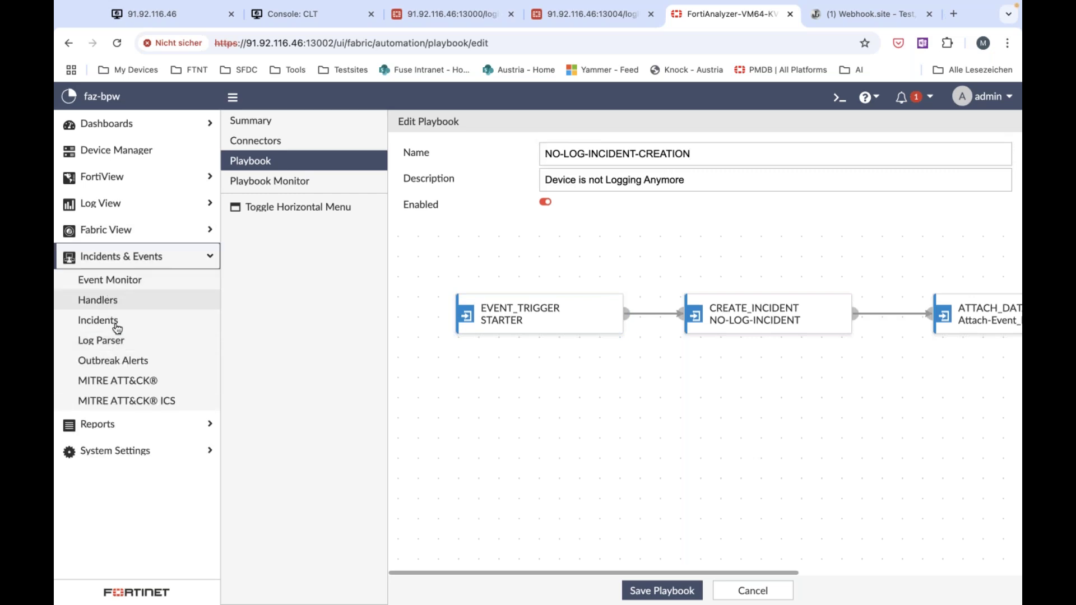
pyautogui.click(116, 325)
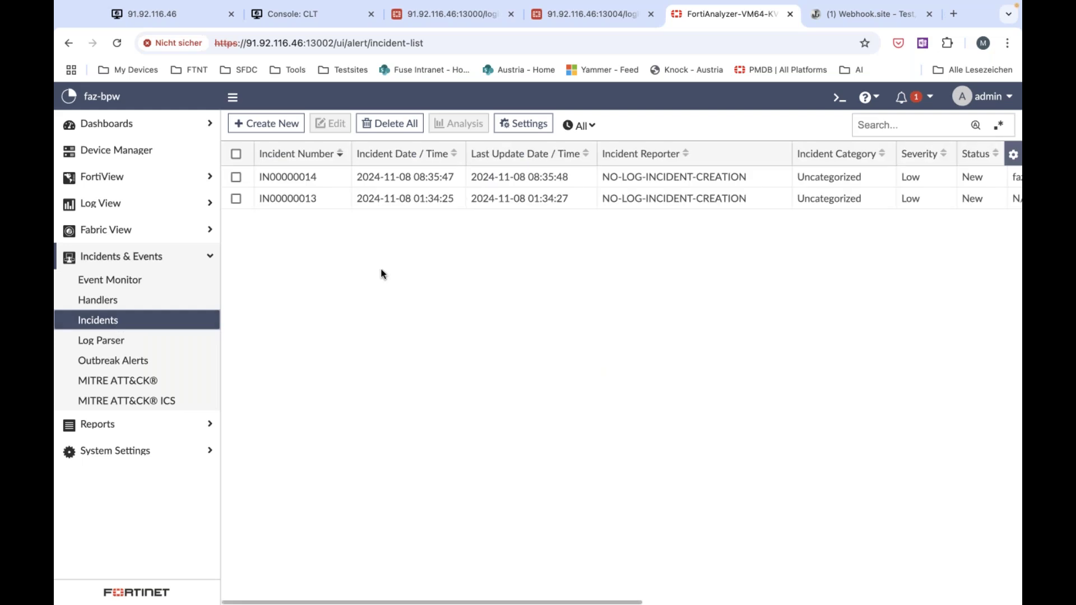
pyautogui.click(425, 185)
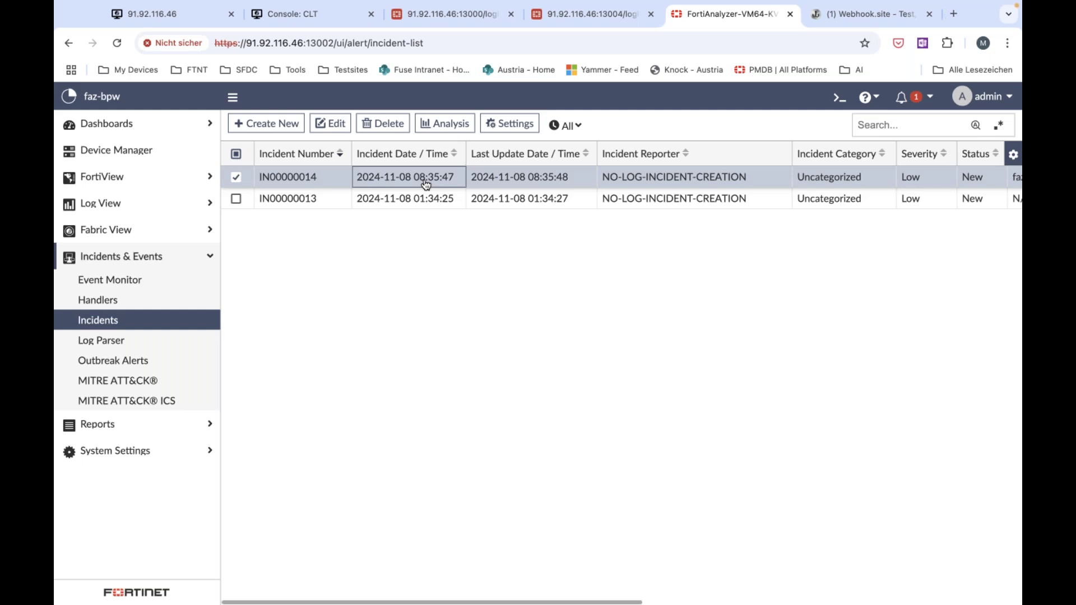
pyautogui.doubleClick(425, 185)
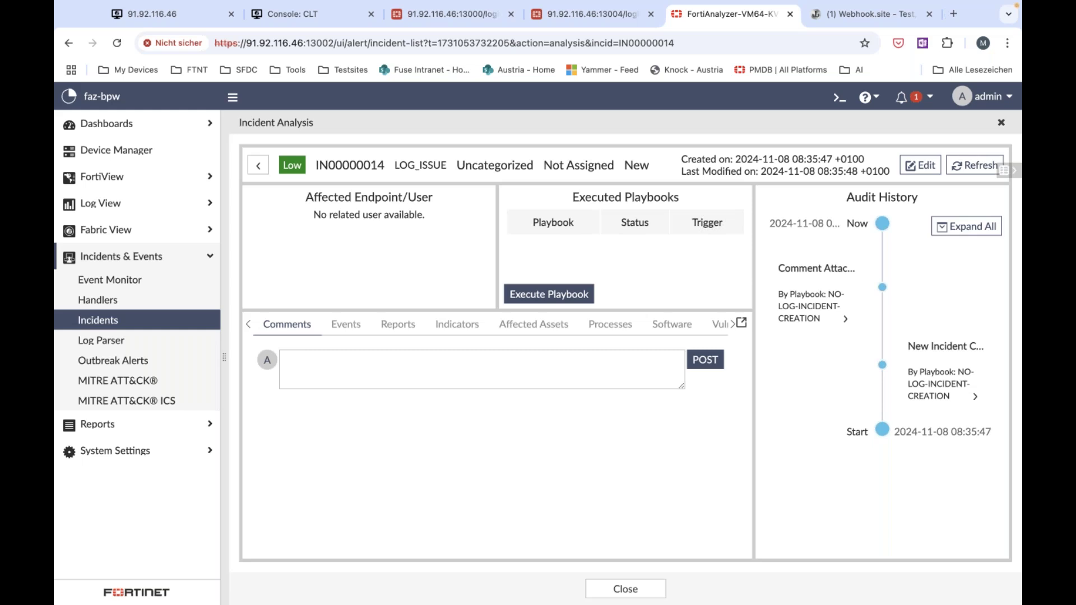
pyautogui.click(684, 382)
# Review the incident's editable fields and assignee options without saving, and check which playbooks can be executed on it.
pyautogui.click(919, 165)
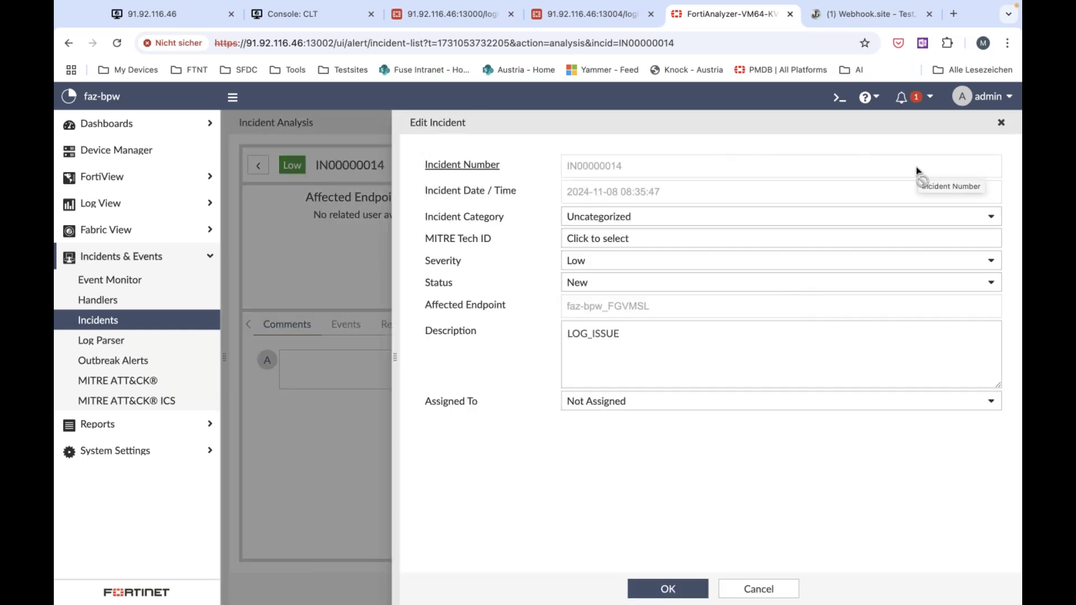
pyautogui.click(666, 403)
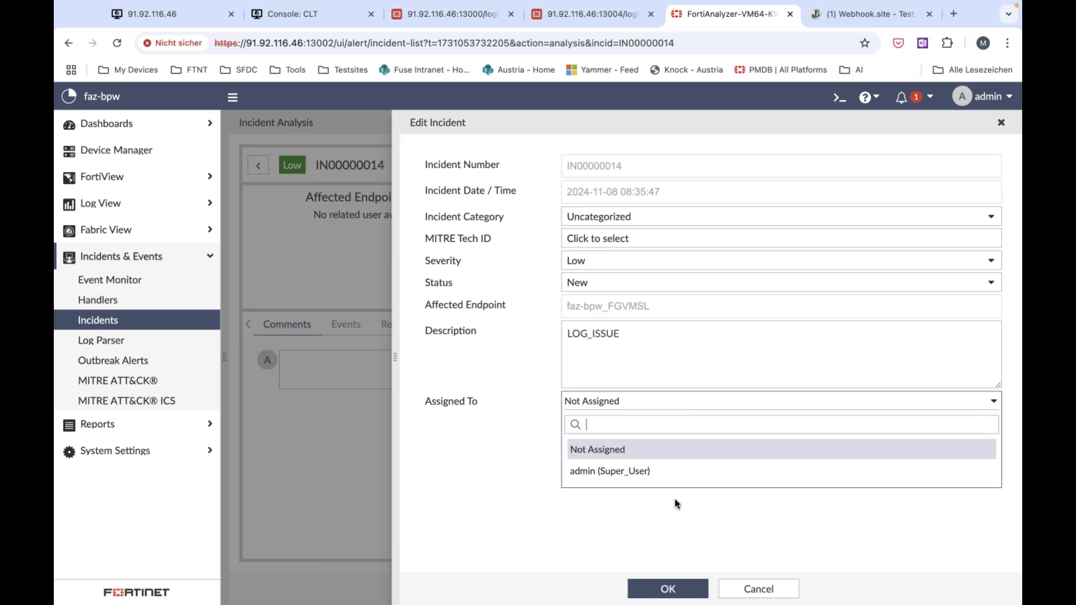
pyautogui.click(756, 587)
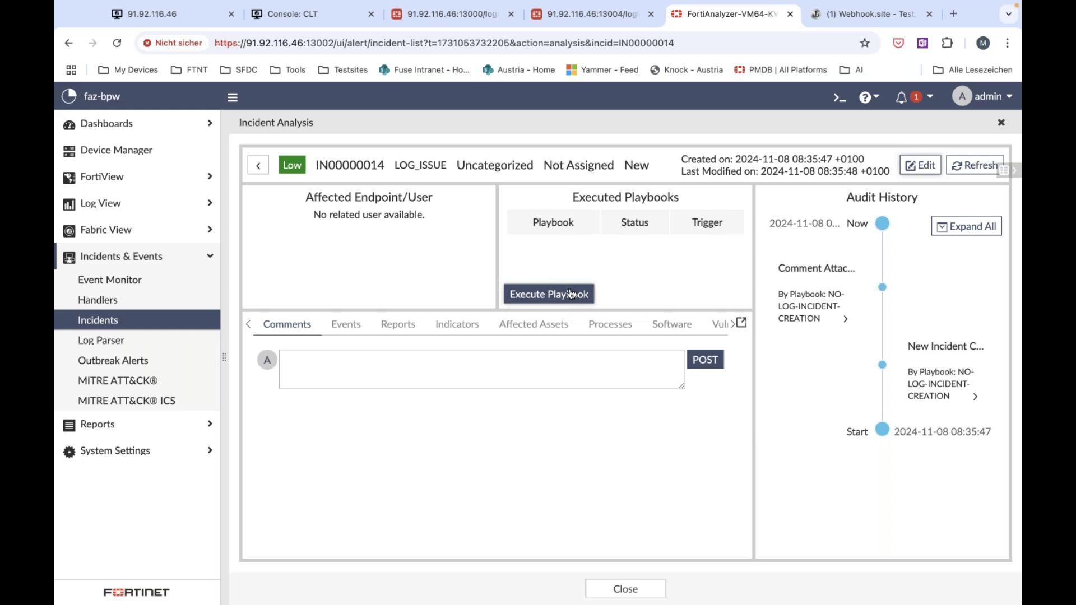
pyautogui.click(569, 293)
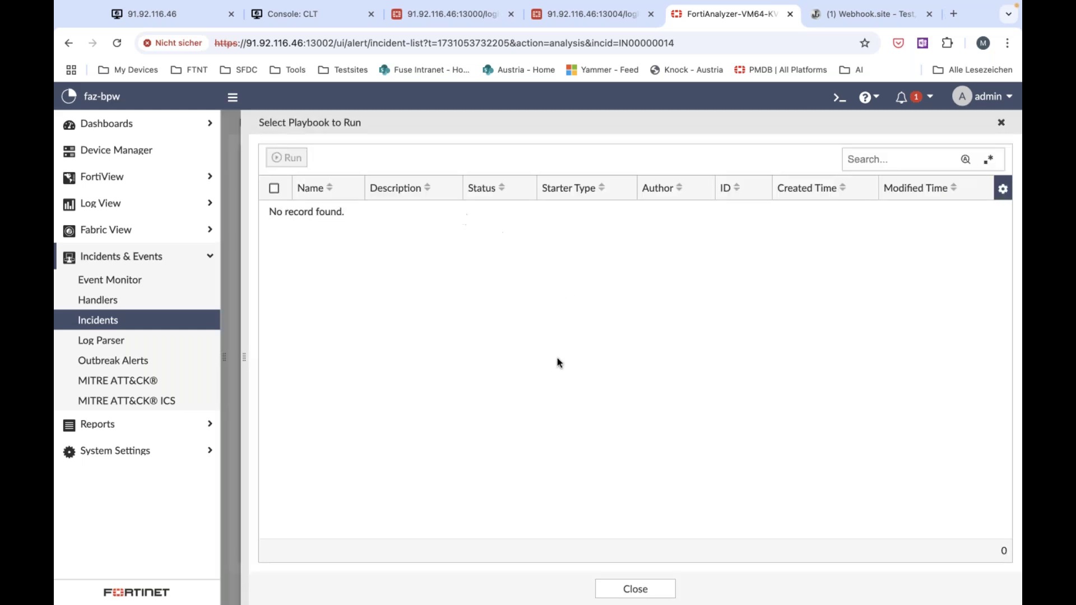
pyautogui.click(635, 588)
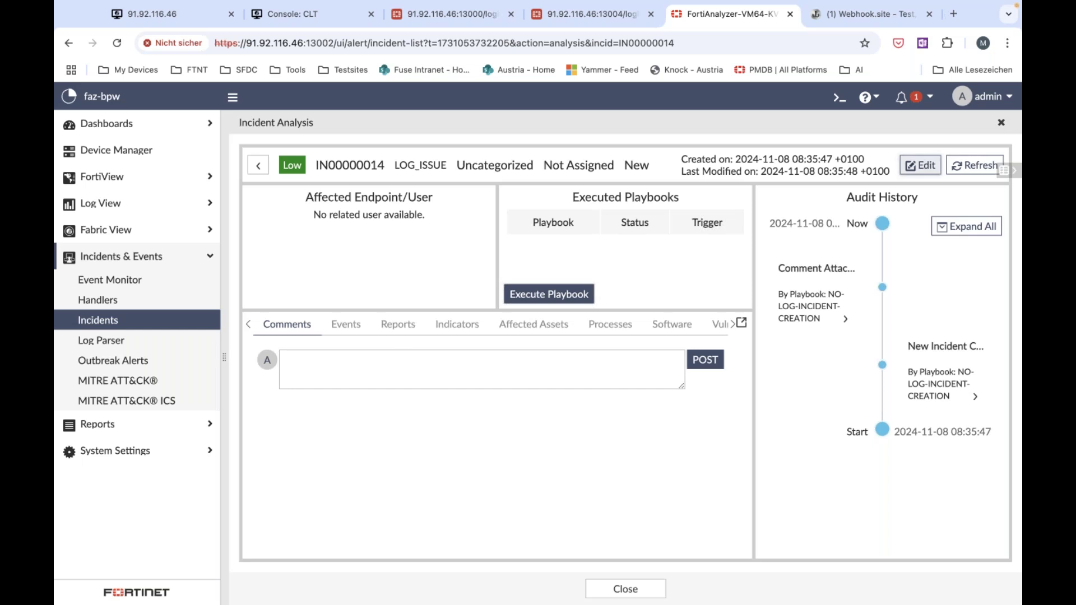
# Set the incident's status to Closed: Remediated, save it, and leave the analysis for the Event Monitor.
pyautogui.click(920, 164)
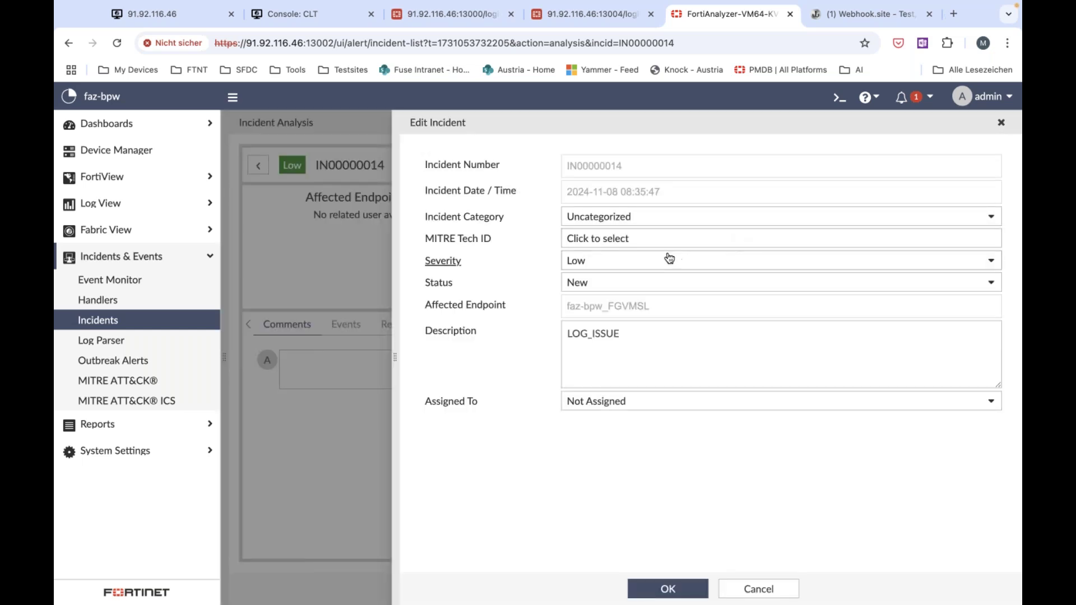
pyautogui.click(644, 281)
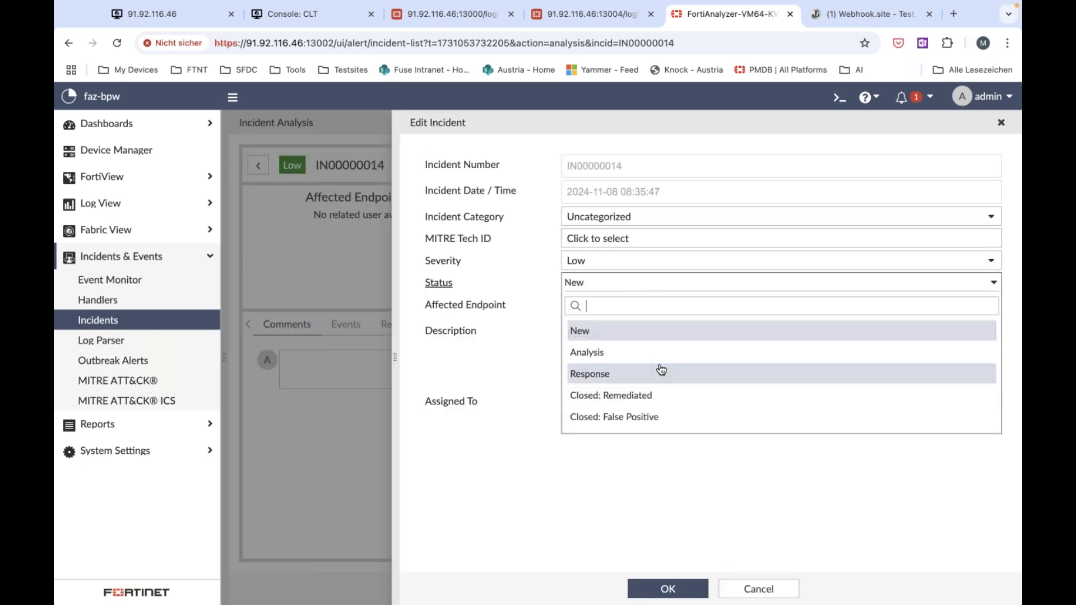
pyautogui.click(653, 397)
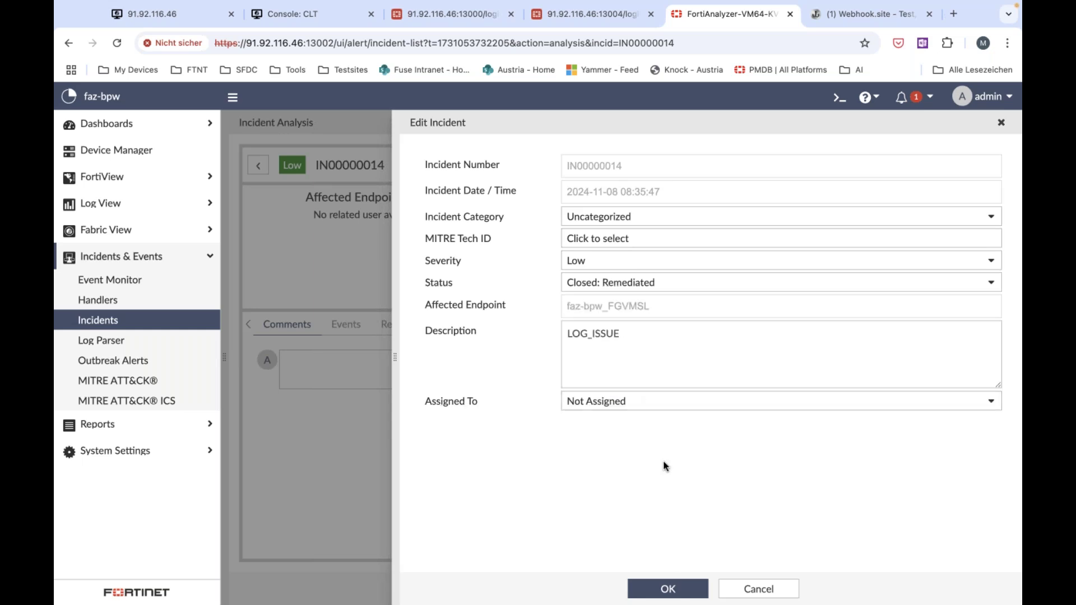
pyautogui.click(672, 583)
pyautogui.click(695, 588)
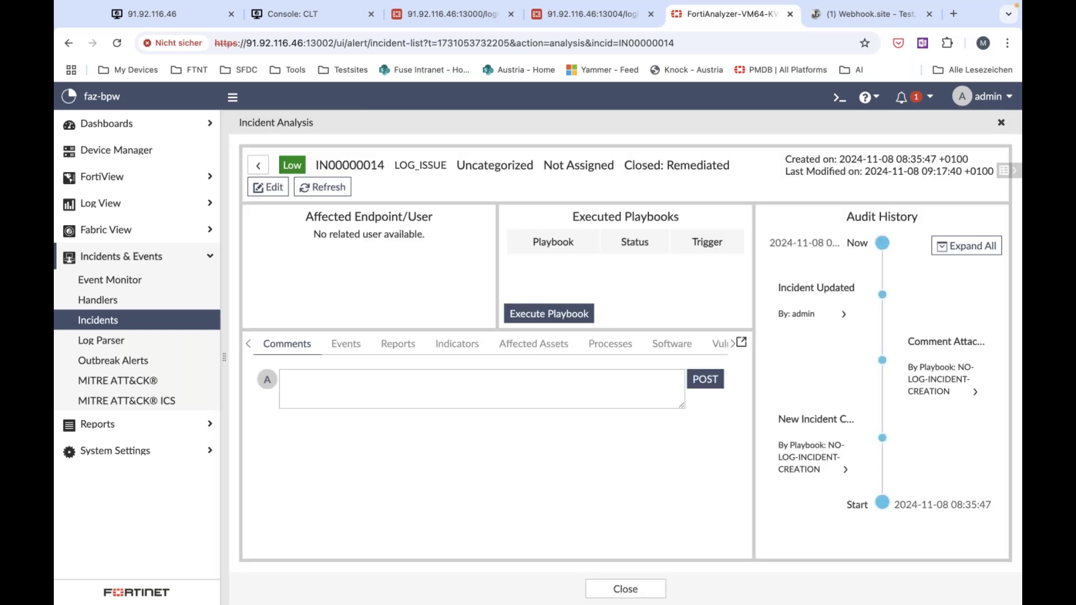
pyautogui.click(1000, 122)
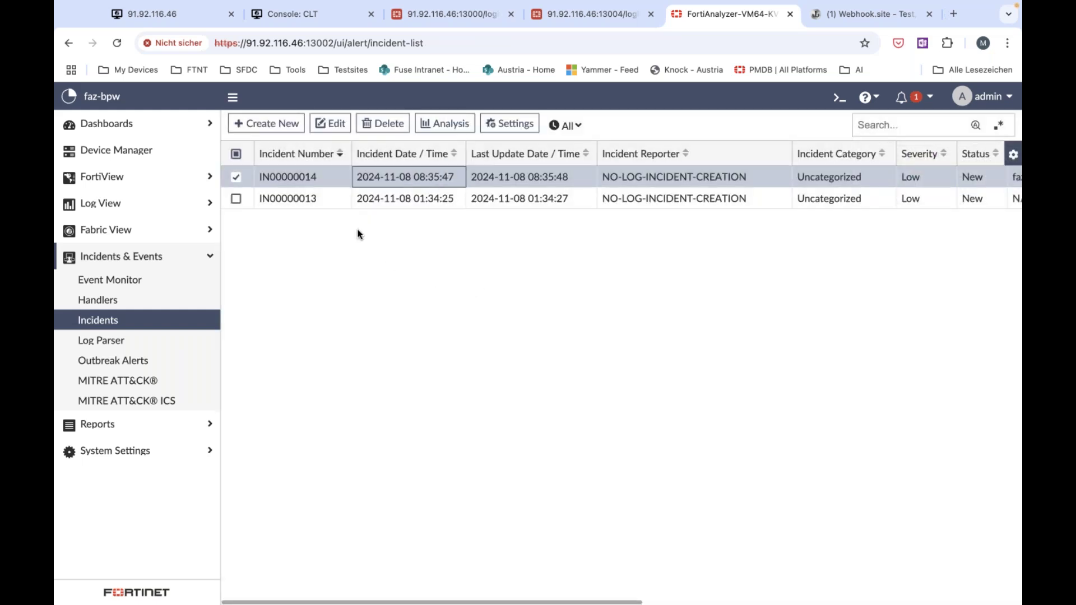
pyautogui.click(146, 285)
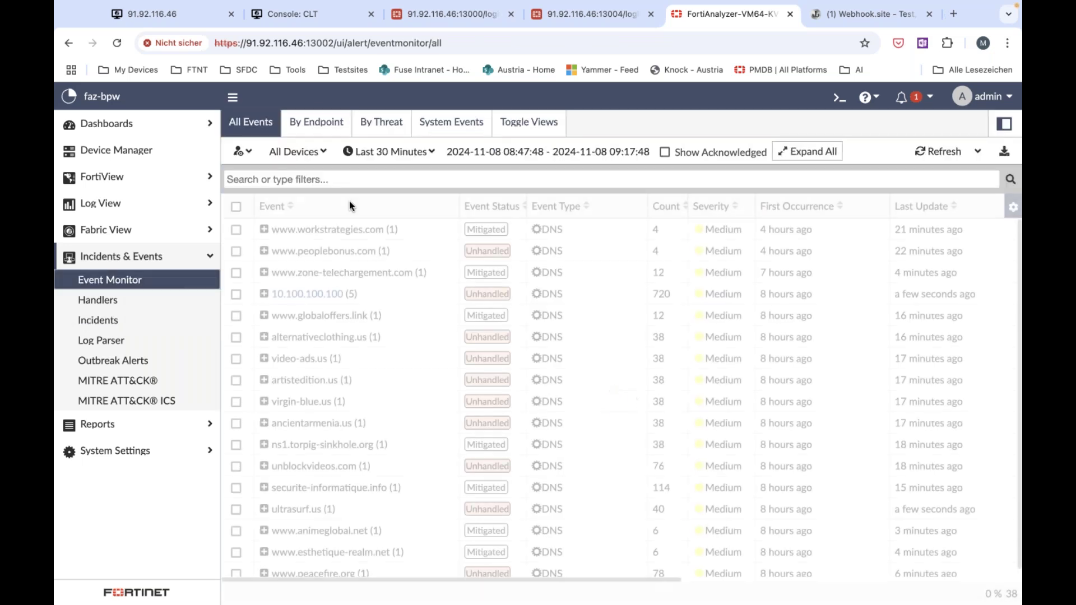
# Log in to the FortiGate on port 13004 as admin with the account password and open its Security Fabric automation page.
pyautogui.click(568, 21)
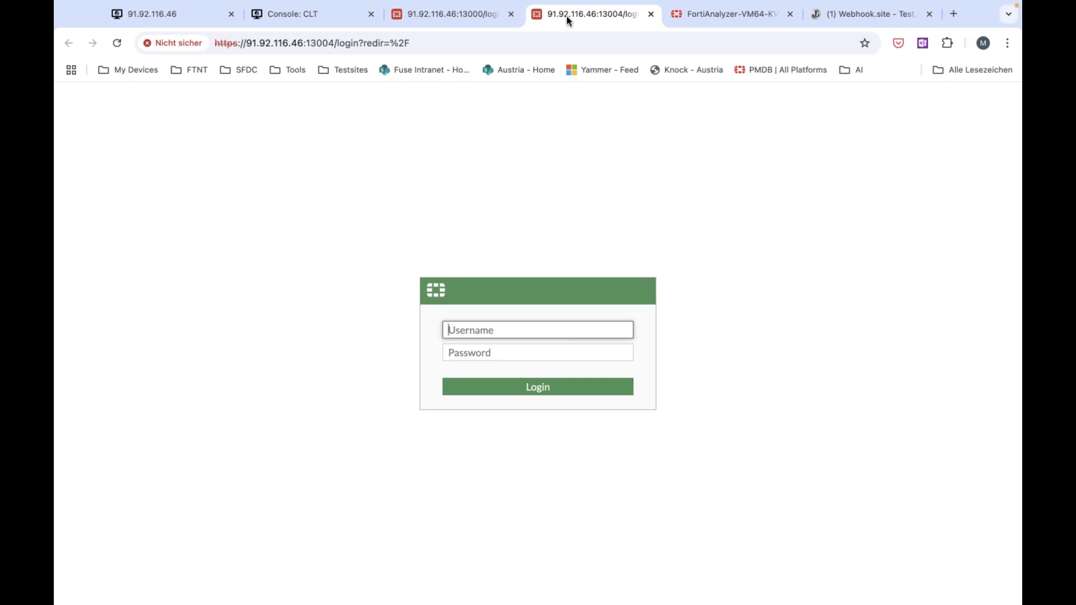
pyautogui.write('admin')
pyautogui.press('Tab')
pyautogui.write('*****')
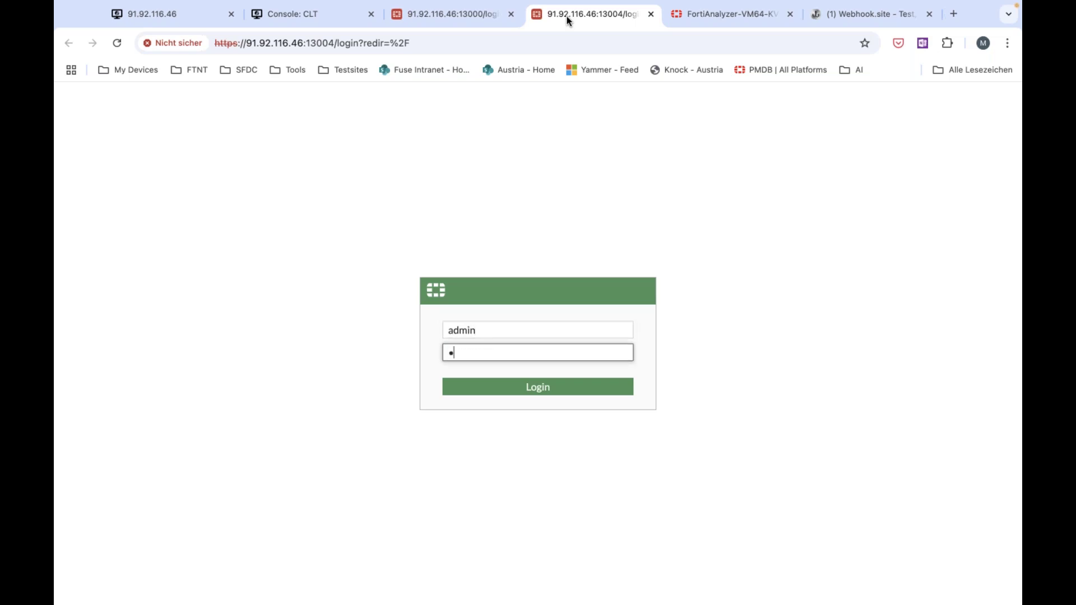
pyautogui.write('***')
pyautogui.press('Return')
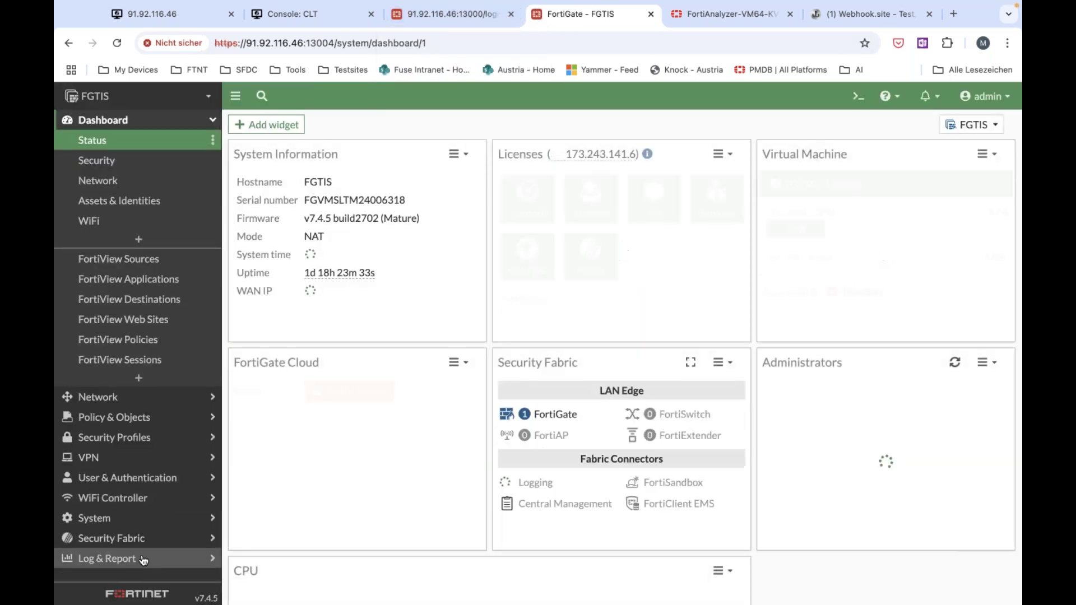
pyautogui.click(123, 541)
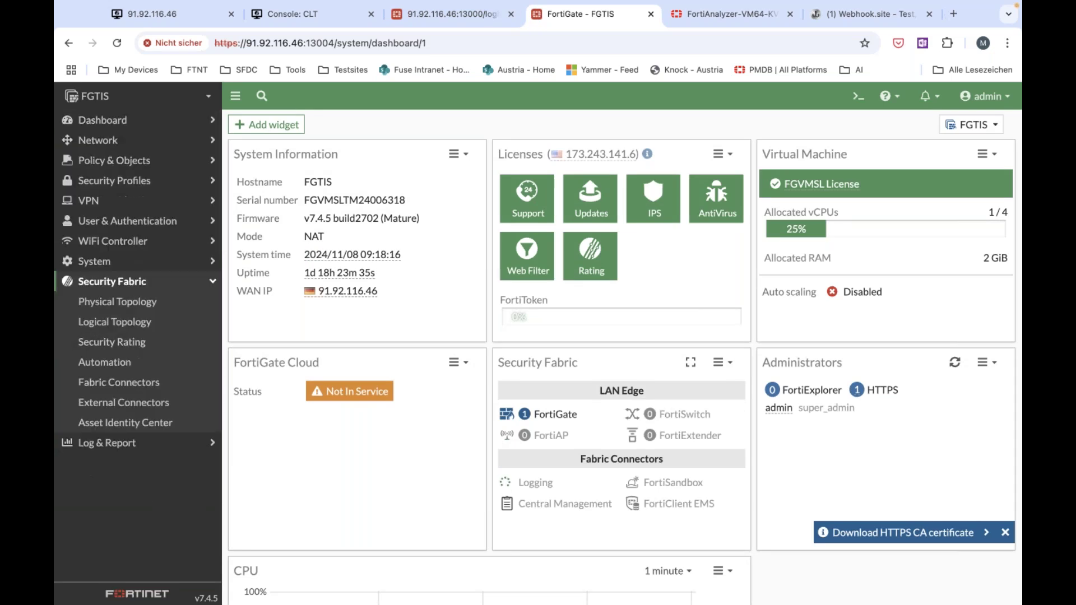
pyautogui.click(125, 363)
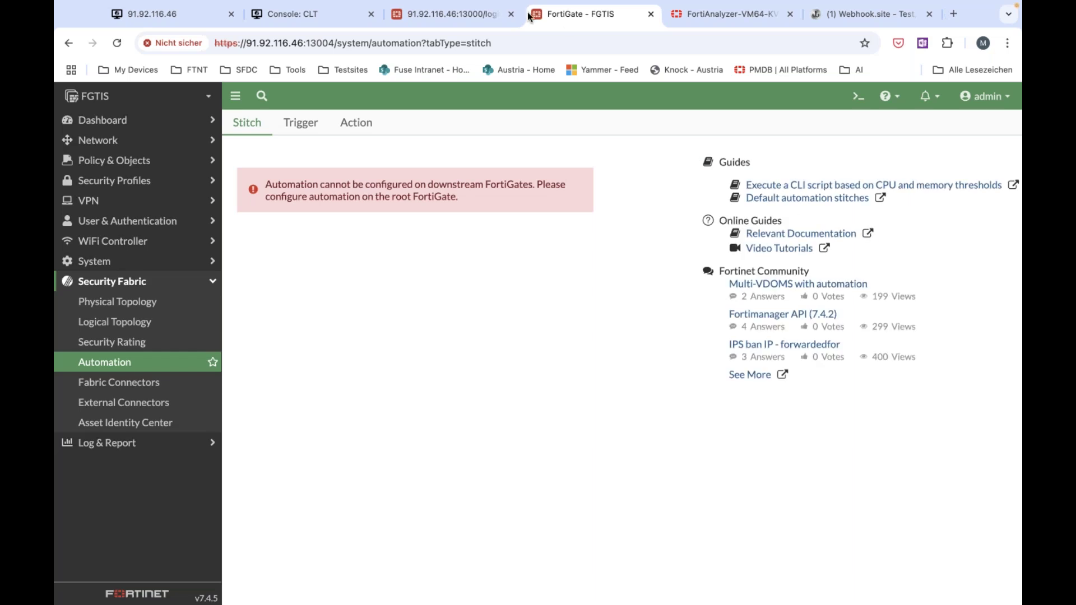
# Switch to the FortiGate on port 13000 and try to log in as admin, re-entering the account password.
pyautogui.click(456, 14)
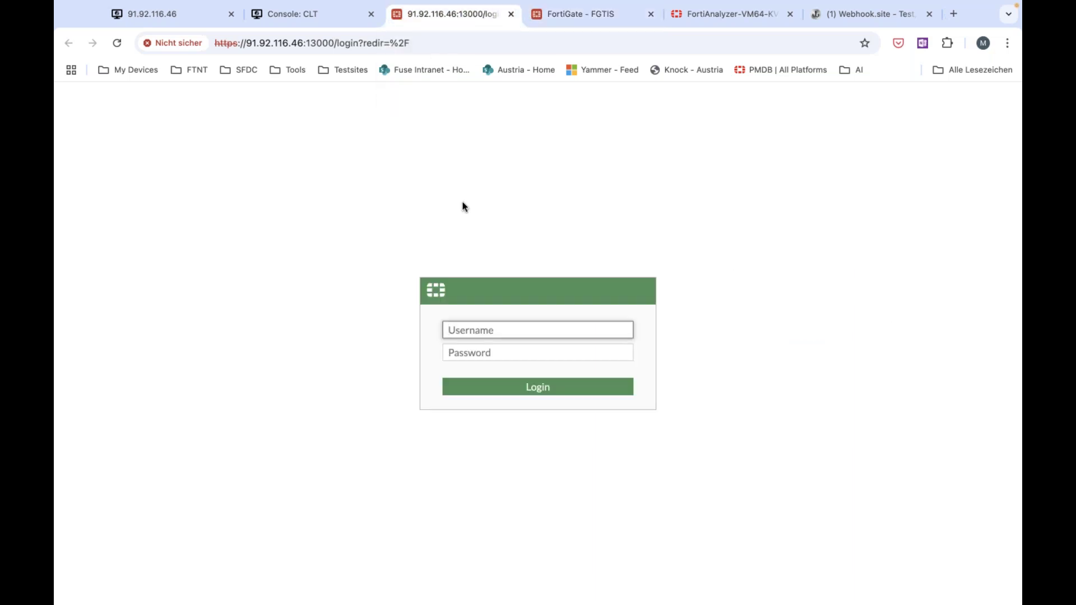
pyautogui.write('admin')
pyautogui.press('Tab')
pyautogui.write('••••••••')
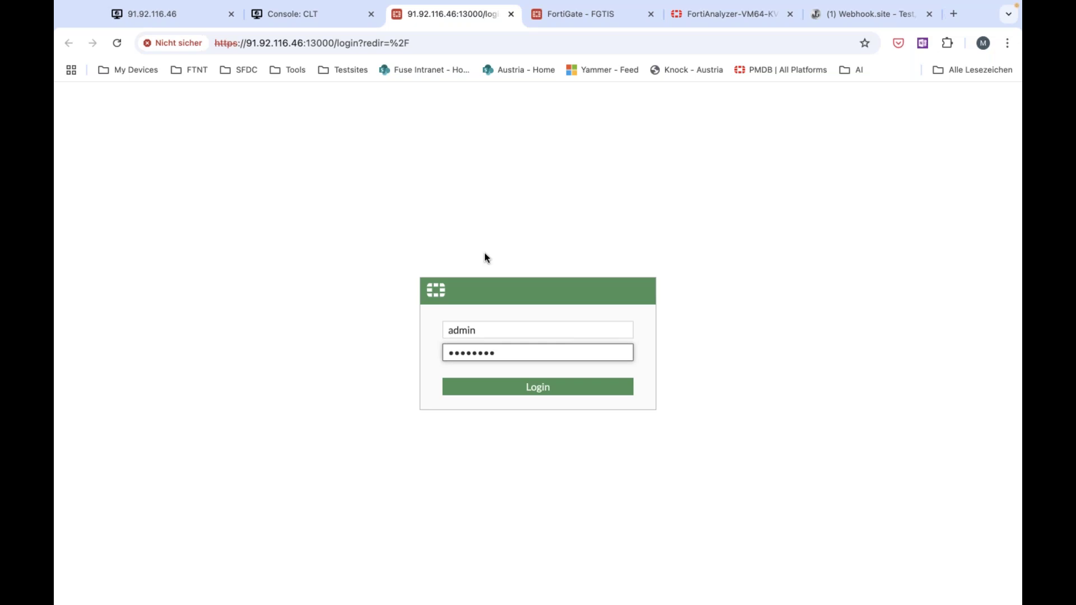
pyautogui.press('BackSpace')
pyautogui.press('BackSpace')
pyautogui.press('BackSpace')
pyautogui.press('BackSpace')
pyautogui.press('BackSpace')
pyautogui.press('BackSpace')
pyautogui.press('BackSpace')
pyautogui.press('BackSpace')
pyautogui.write('•••••••')
pyautogui.press('Return')
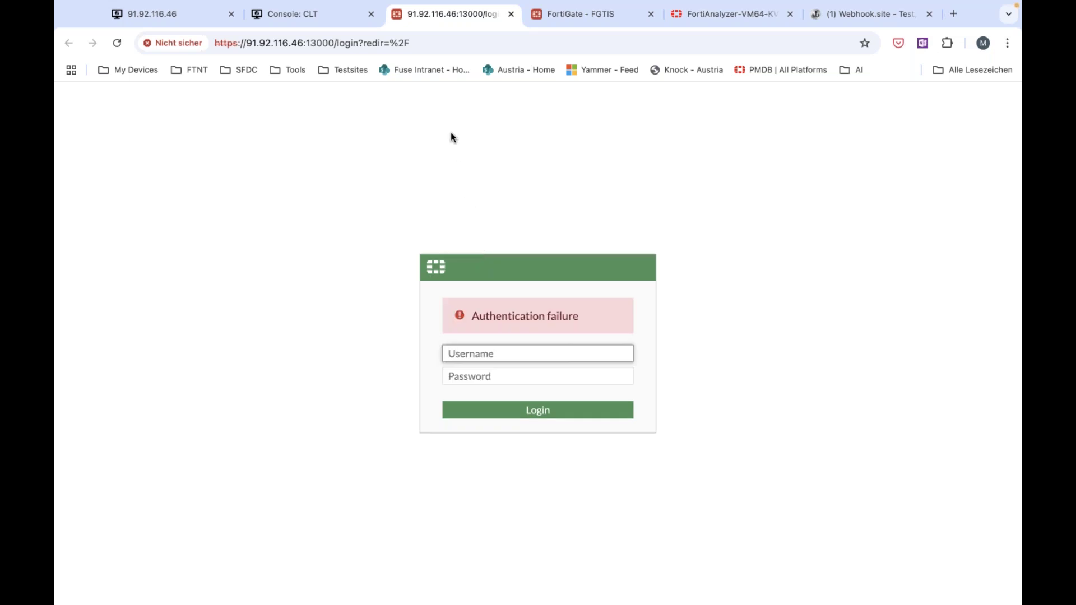
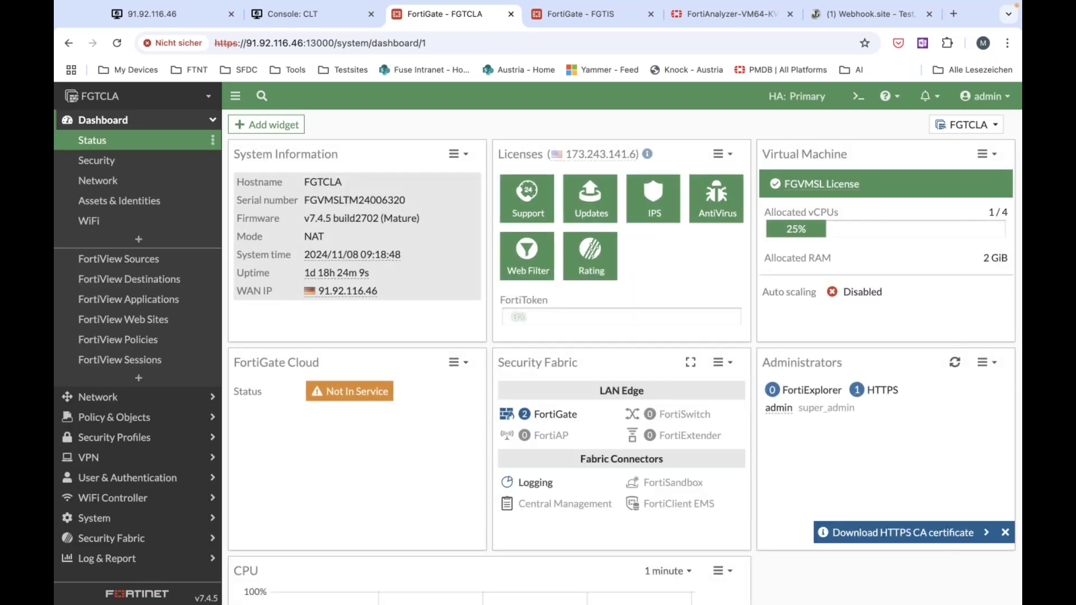
# Open the automation stitches in the Security Fabric section of FortiGate FGTCLA.
pyautogui.click(167, 541)
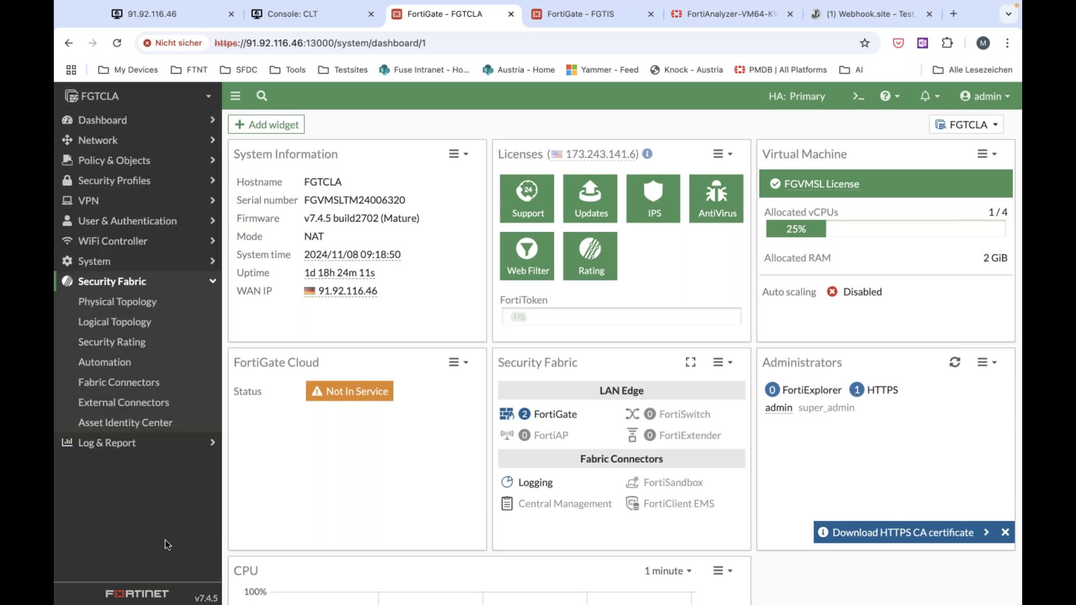
pyautogui.click(139, 370)
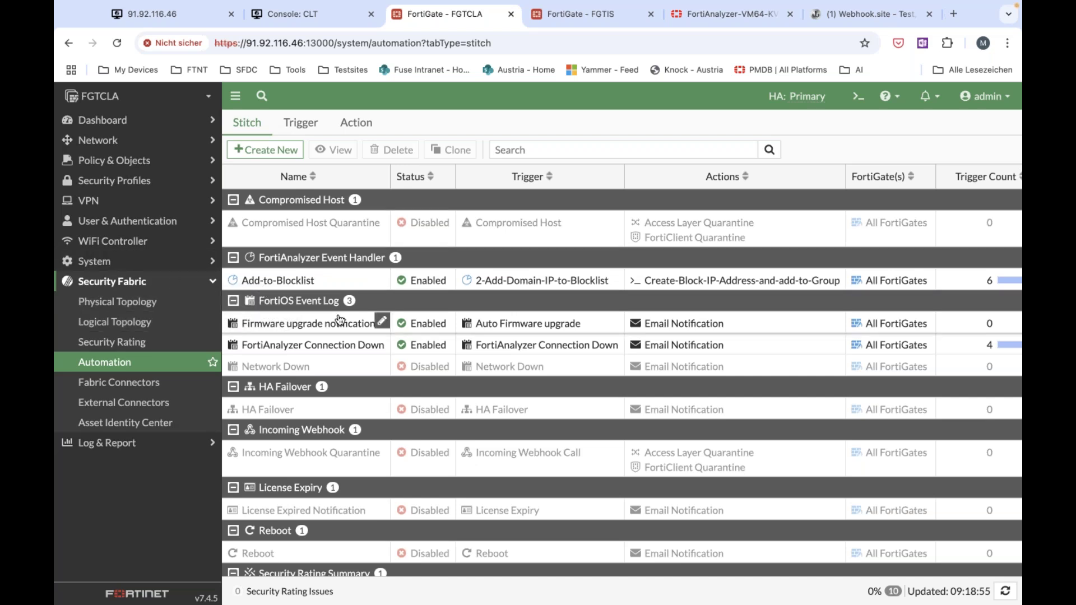
# Open the FortiAnalyzer Connection Down automation stitch on FGTCLA, and quit Outlook and Microsoft Teams.
pyautogui.doubleClick(319, 348)
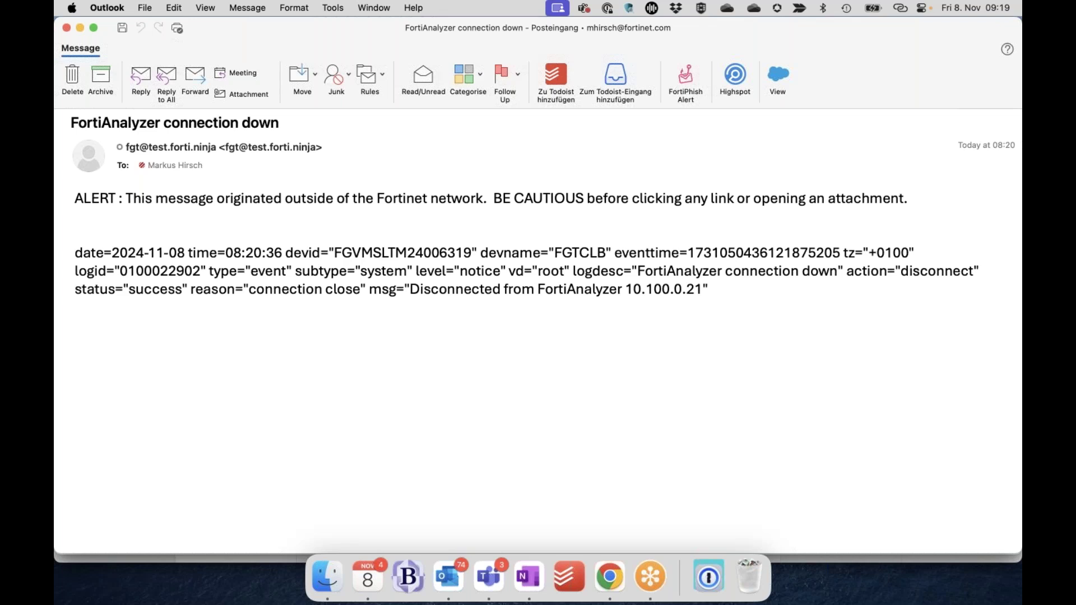
pyautogui.rightClick(459, 570)
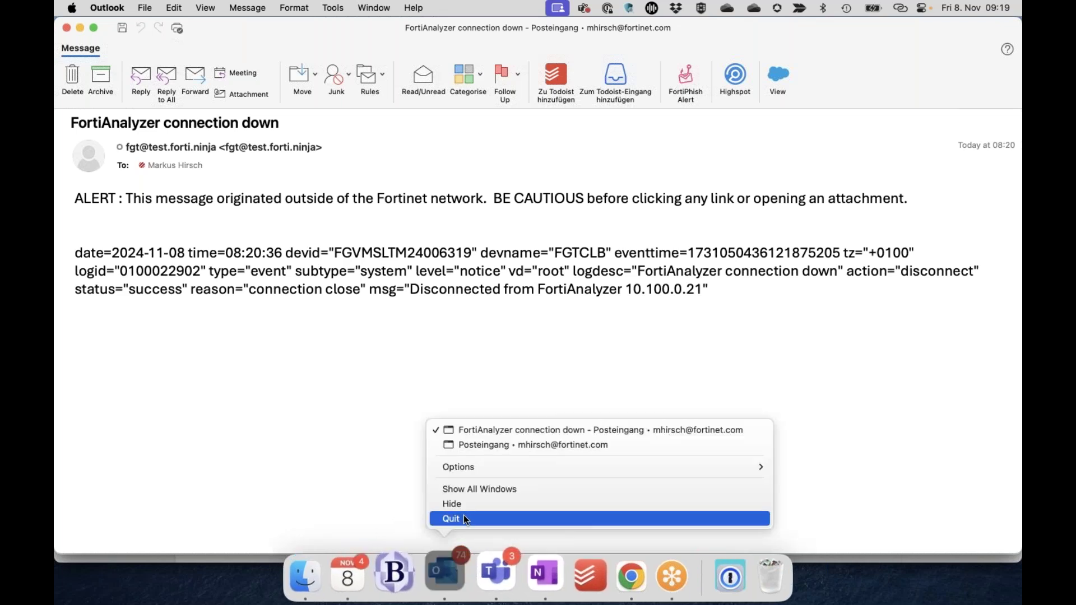
pyautogui.click(464, 518)
pyautogui.rightClick(474, 563)
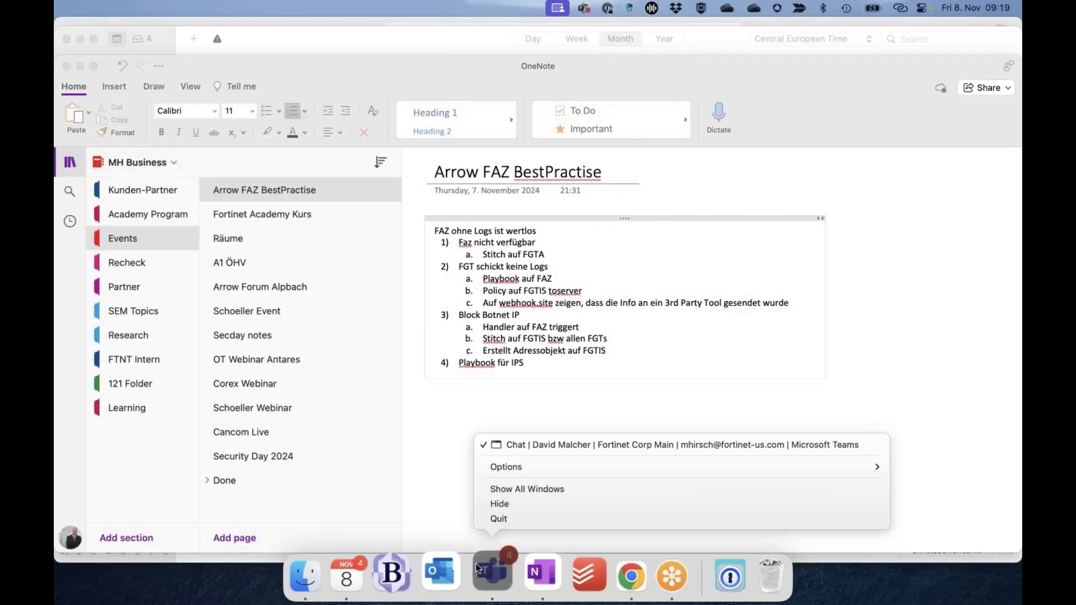
pyautogui.click(491, 519)
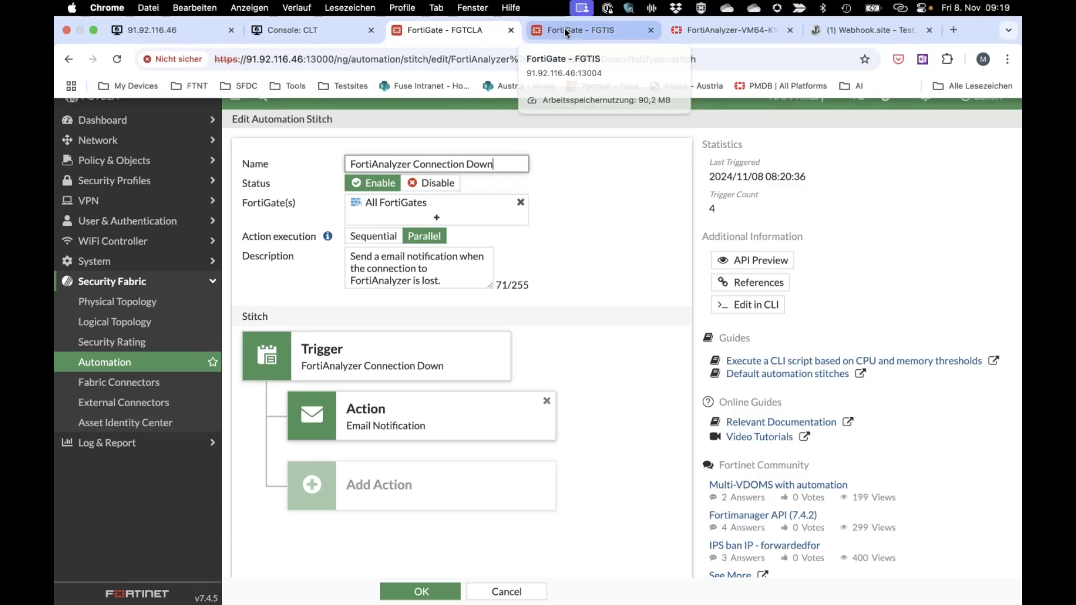
# Switch to FortiAnalyzer and browse the basic event handlers down to the Outbreak Alert handlers.
pyautogui.click(691, 34)
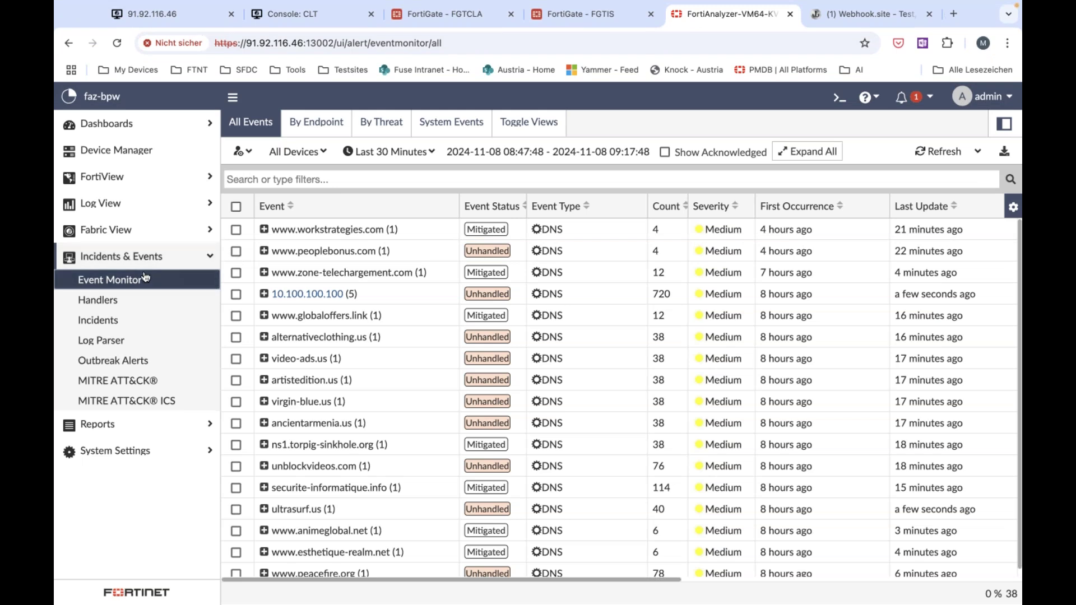
pyautogui.click(118, 299)
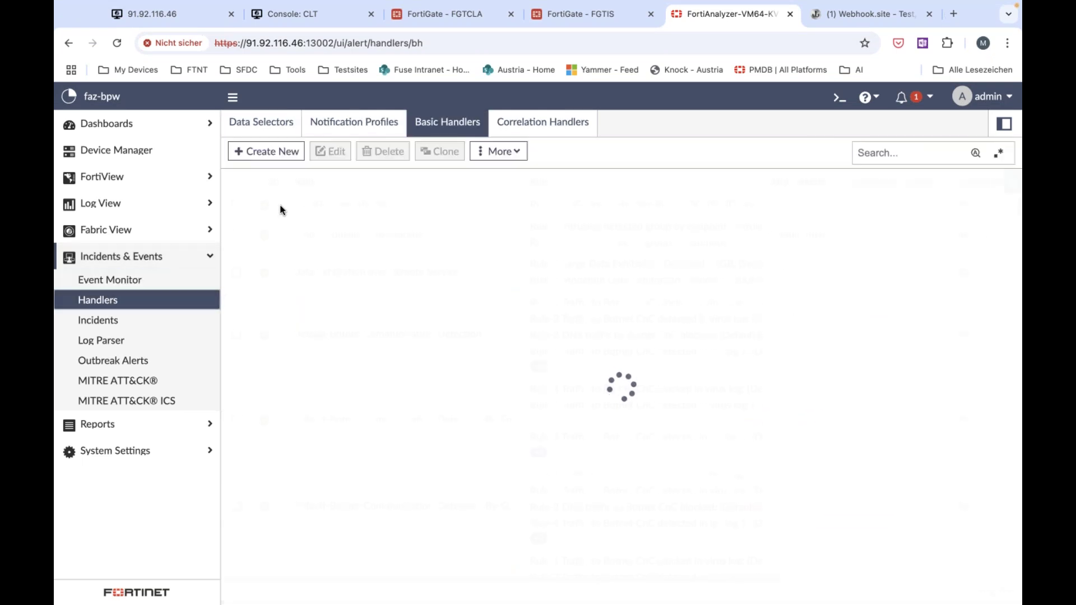
pyautogui.scroll(-1, 289, 193)
pyautogui.scroll(-20, 461, 301)
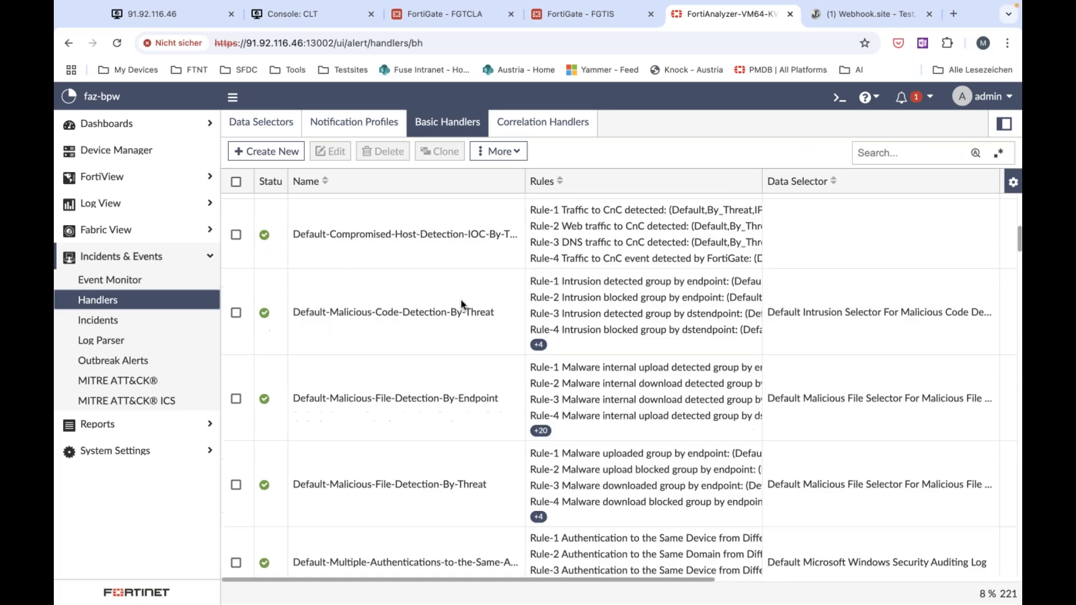
pyautogui.scroll(-15, 460, 300)
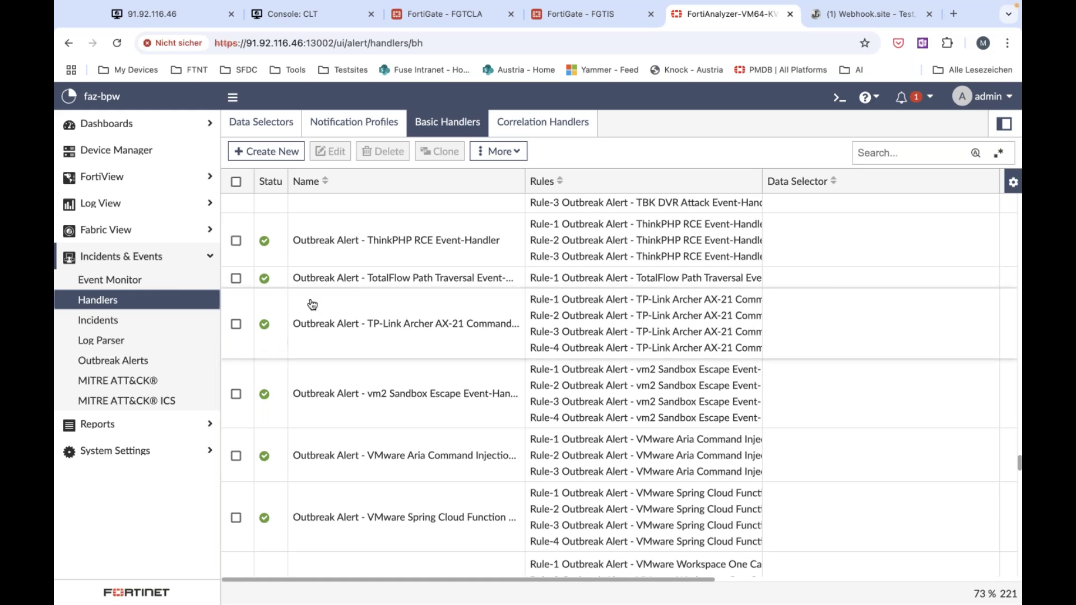
# Open the Outbreak Alert - vm2 Sandbox Escape handler and examine its first rule's log filters and event conditions, then close both.
pyautogui.doubleClick(353, 395)
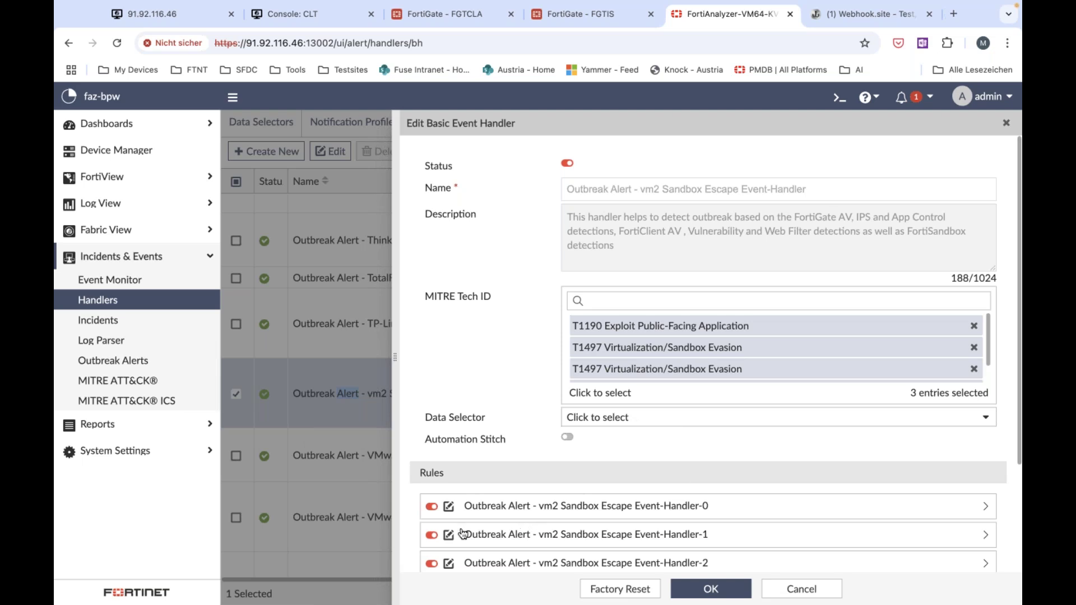
pyautogui.click(449, 506)
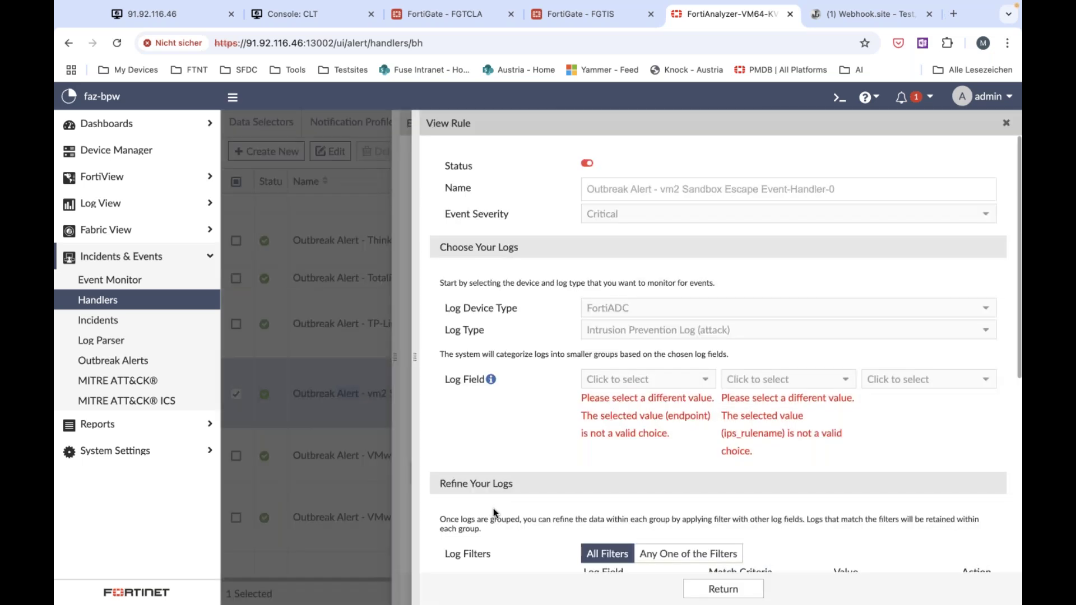
pyautogui.scroll(-6, 576, 441)
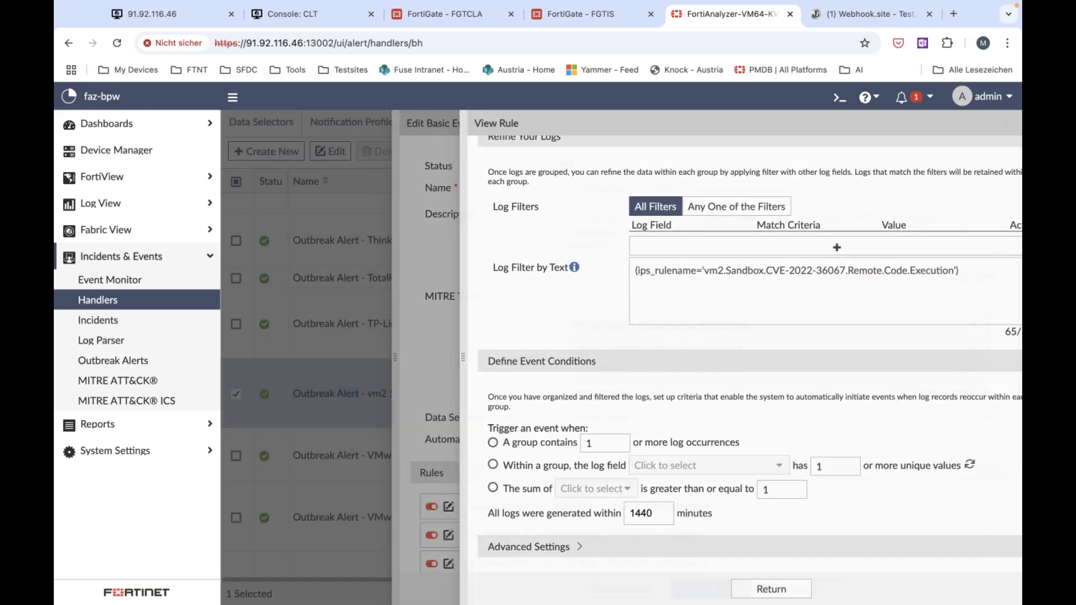
pyautogui.click(1006, 125)
pyautogui.click(1006, 124)
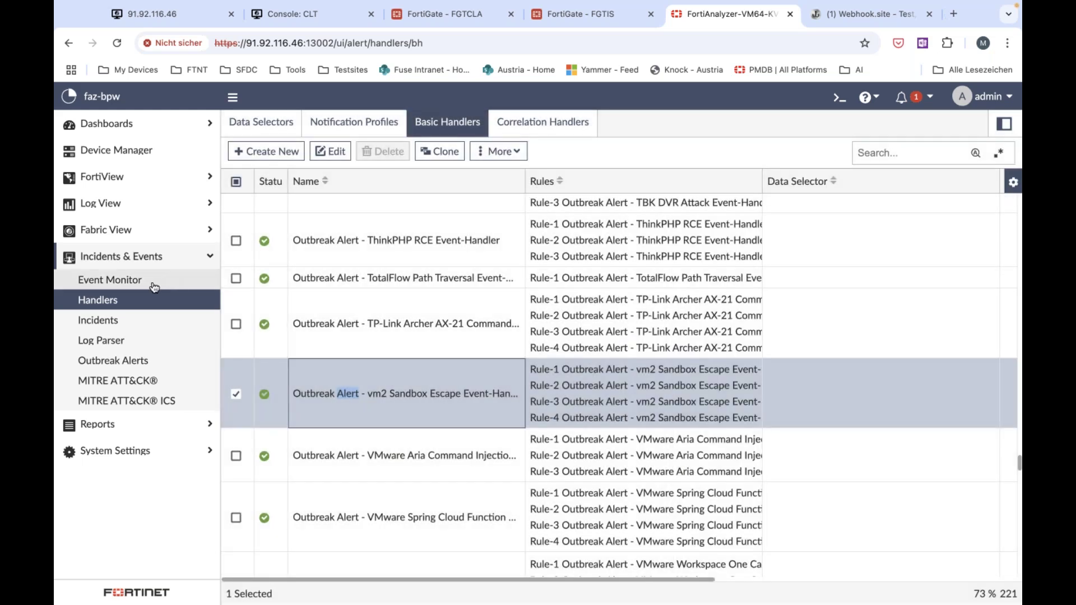
# Create a new incident from the unblockvideos.com event in the Event Monitor, keeping the default details.
pyautogui.click(152, 284)
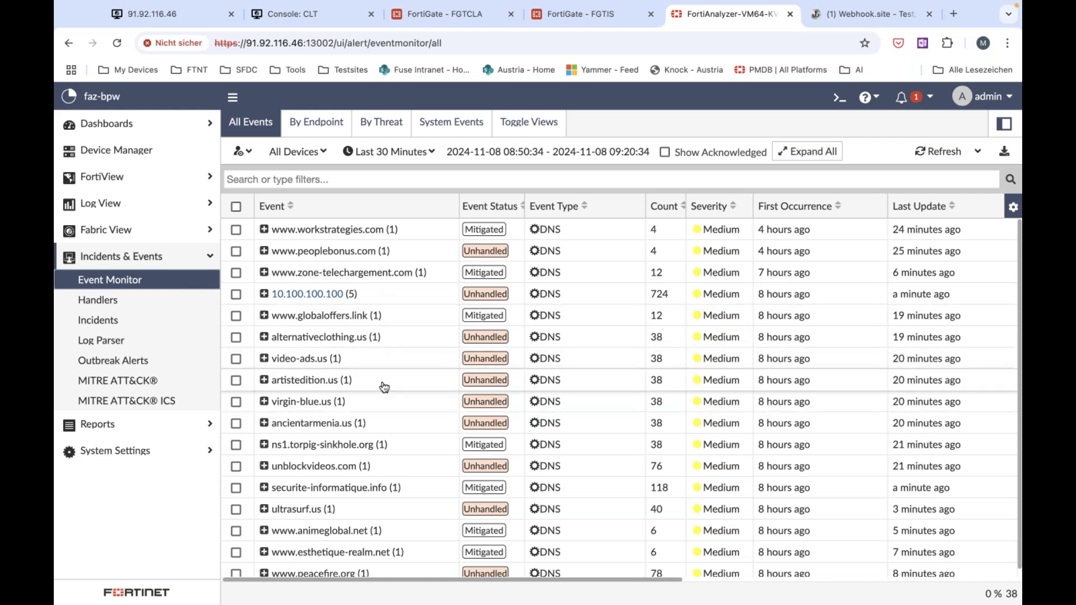
pyautogui.click(263, 465)
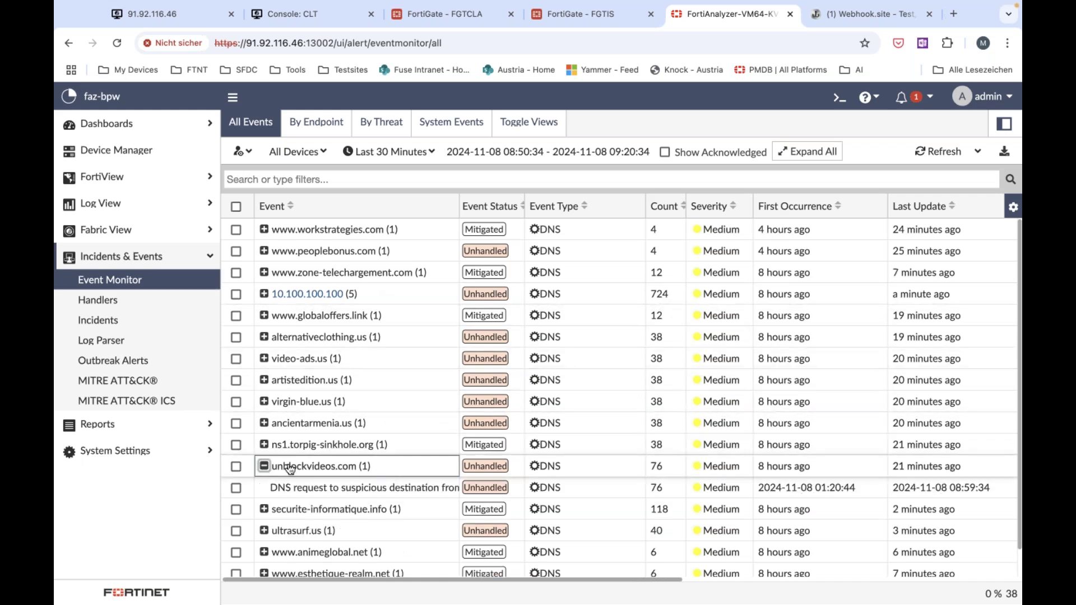
pyautogui.rightClick(350, 473)
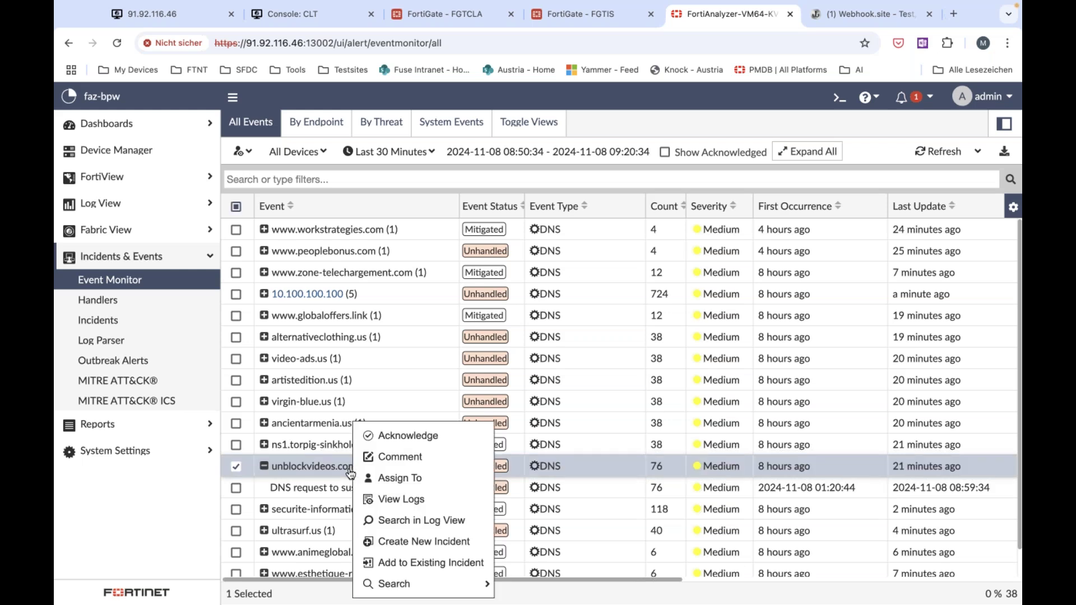
pyautogui.click(432, 542)
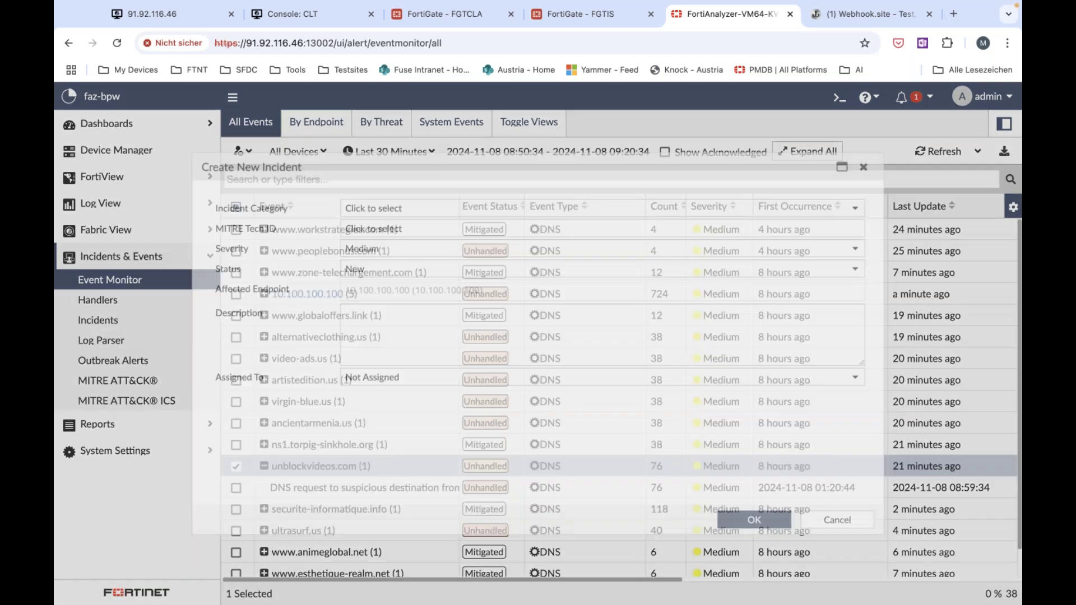
pyautogui.click(779, 537)
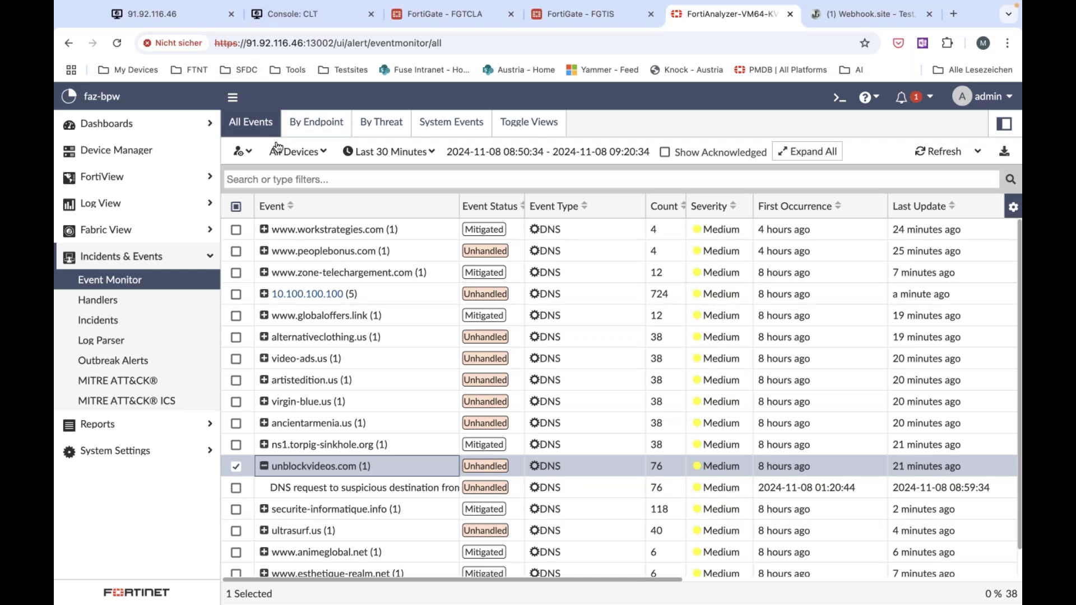
# Switch to the CLT console and reload the forti.ninja/ips page to trigger an intrusion prevention violation.
pyautogui.click(311, 11)
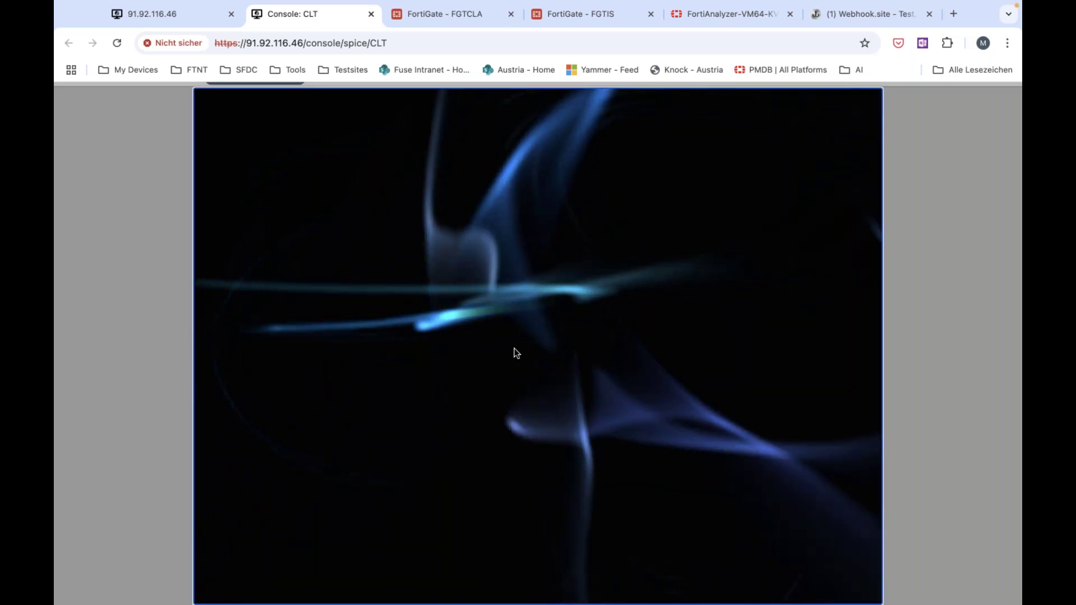
pyautogui.click(513, 347)
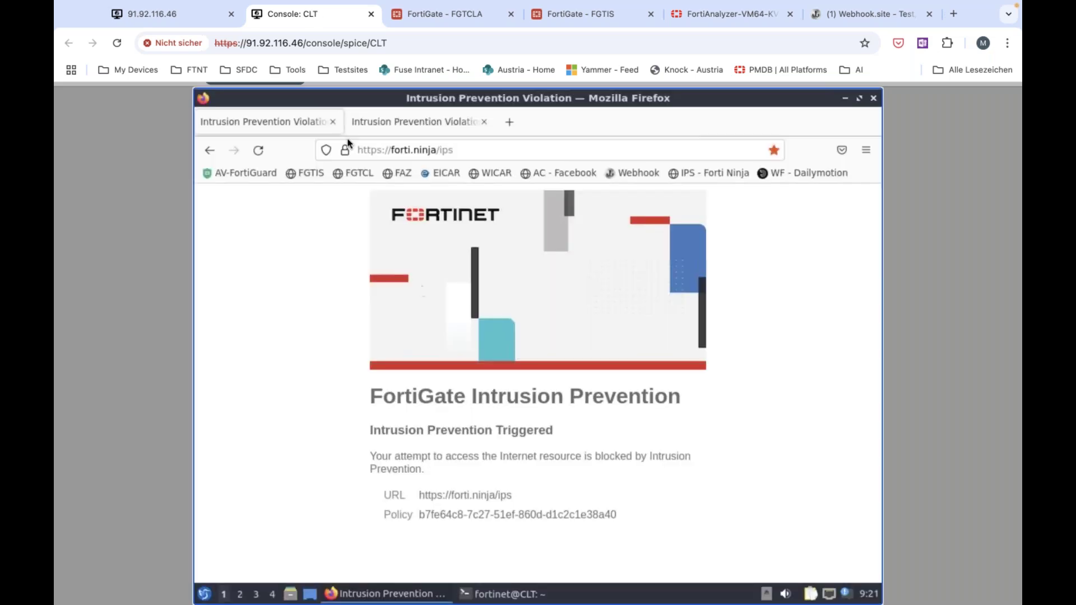
pyautogui.click(262, 149)
# Return to FortiAnalyzer and refresh the Event Monitor until the new IPS event is listed.
pyautogui.click(701, 21)
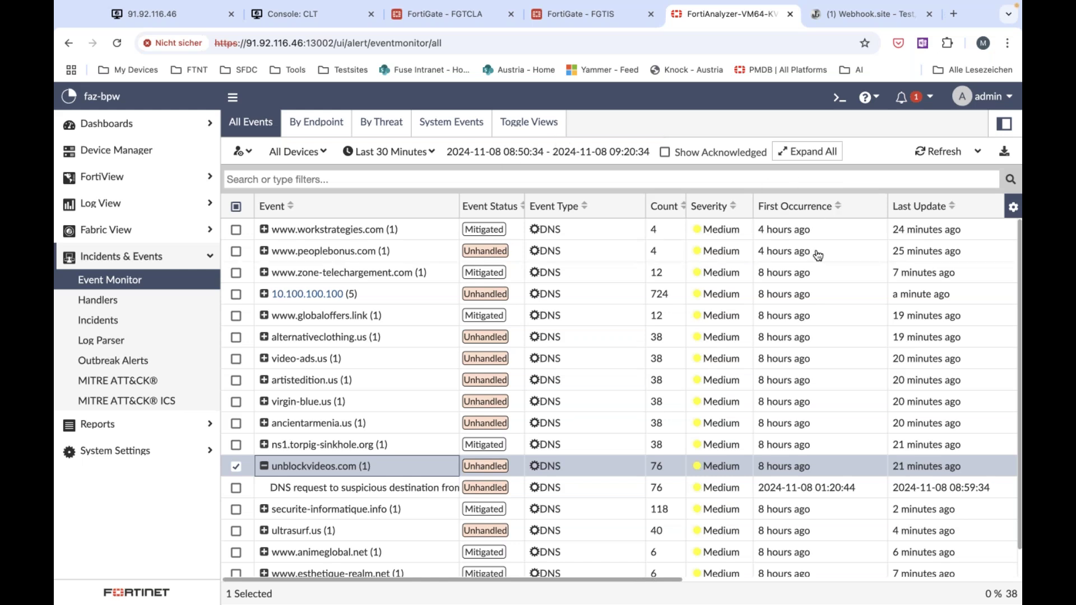
pyautogui.click(933, 157)
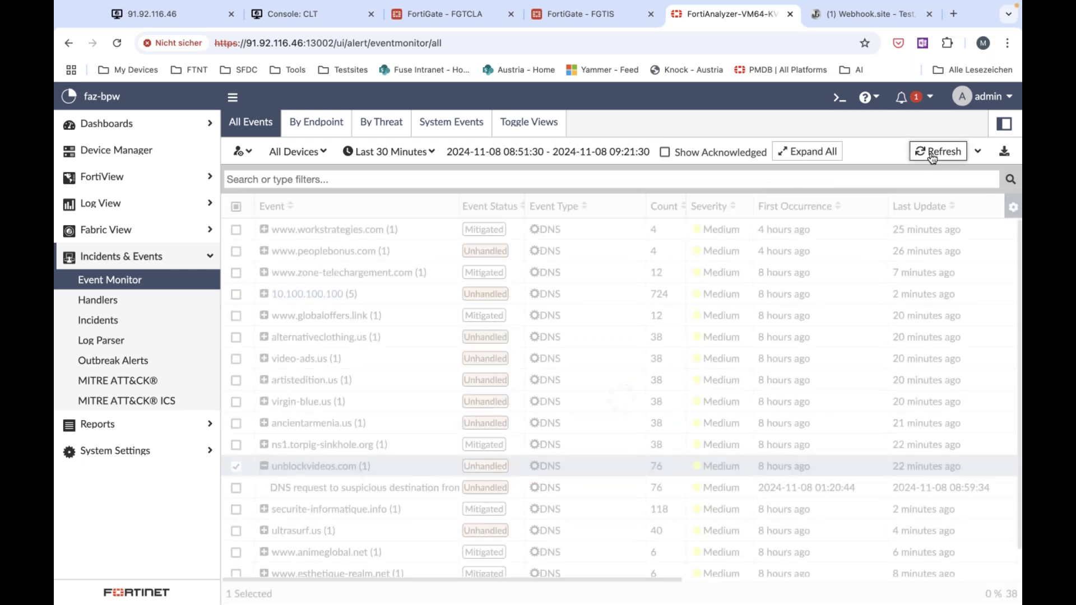
pyautogui.click(932, 157)
pyautogui.click(933, 157)
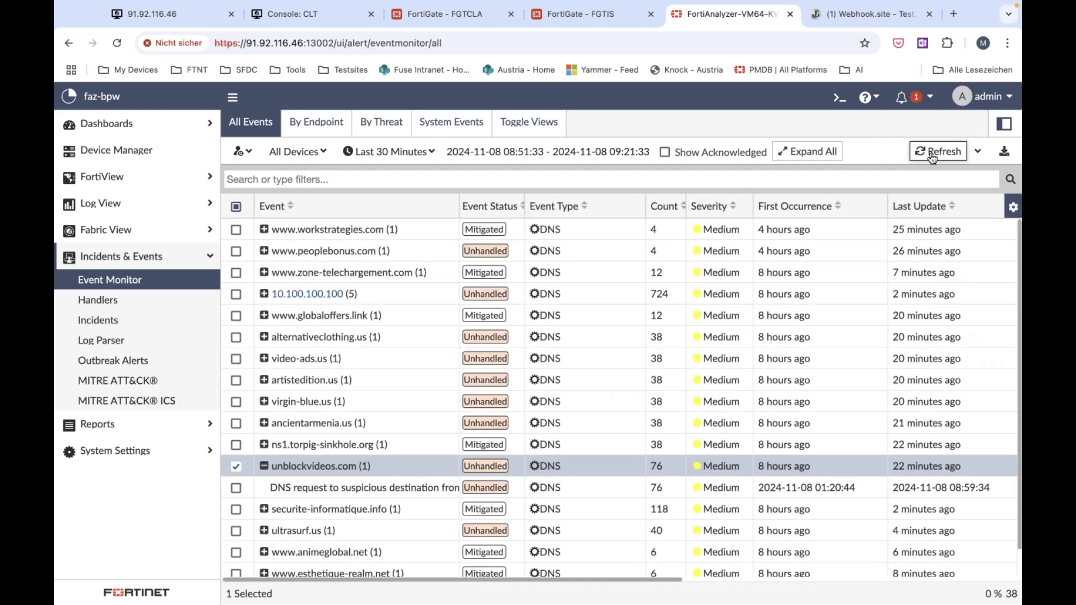
pyautogui.click(931, 158)
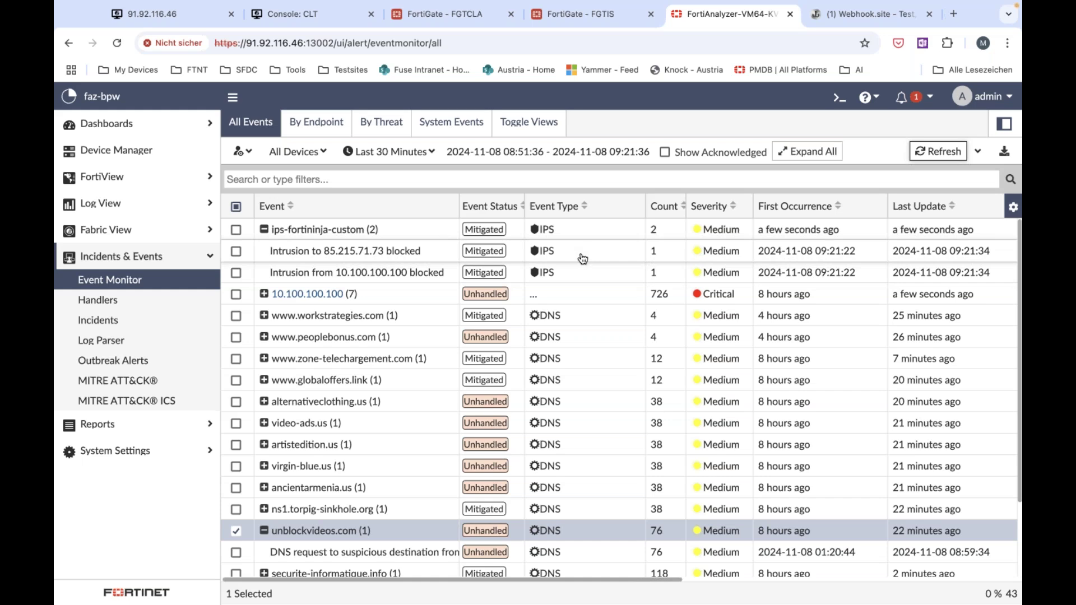
# Examine the two intrusion entries under the ips-fortininja-custom event, including their handler and tags.
pyautogui.click(290, 258)
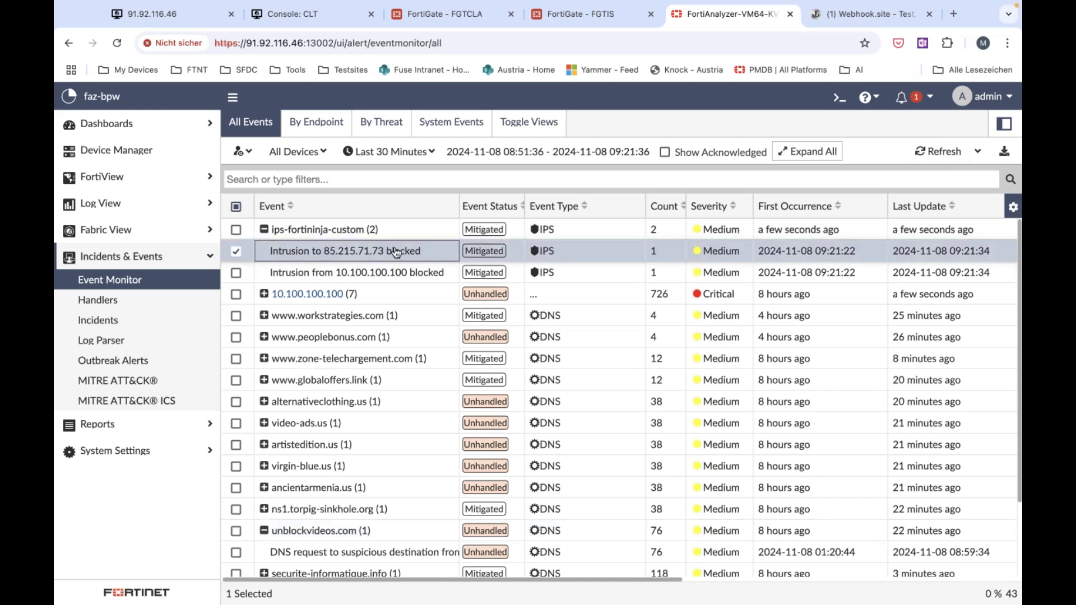
pyautogui.click(304, 278)
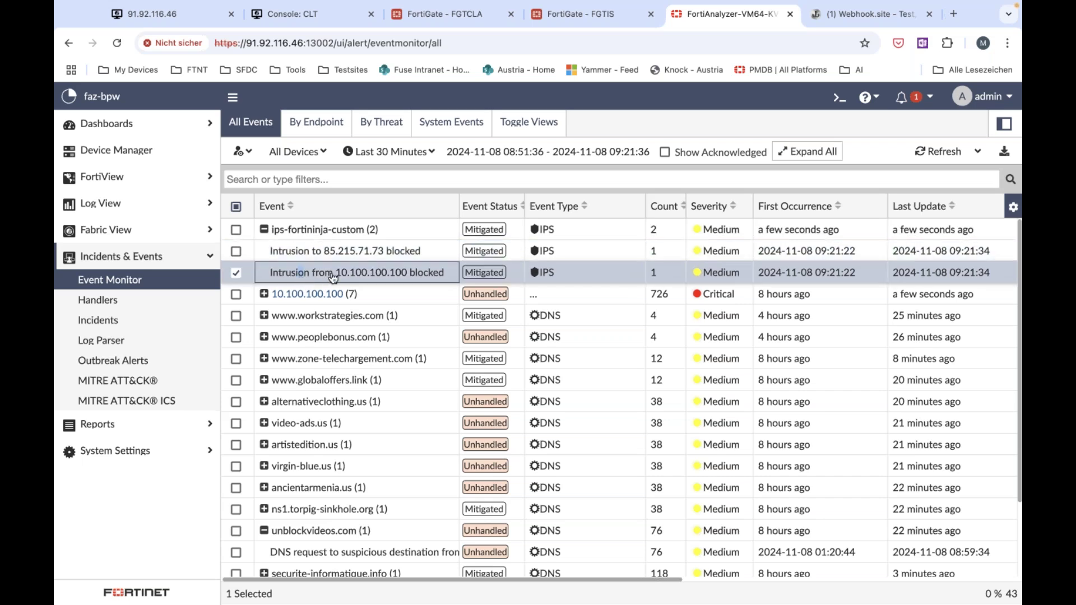
pyautogui.hscroll(10, 576, 268)
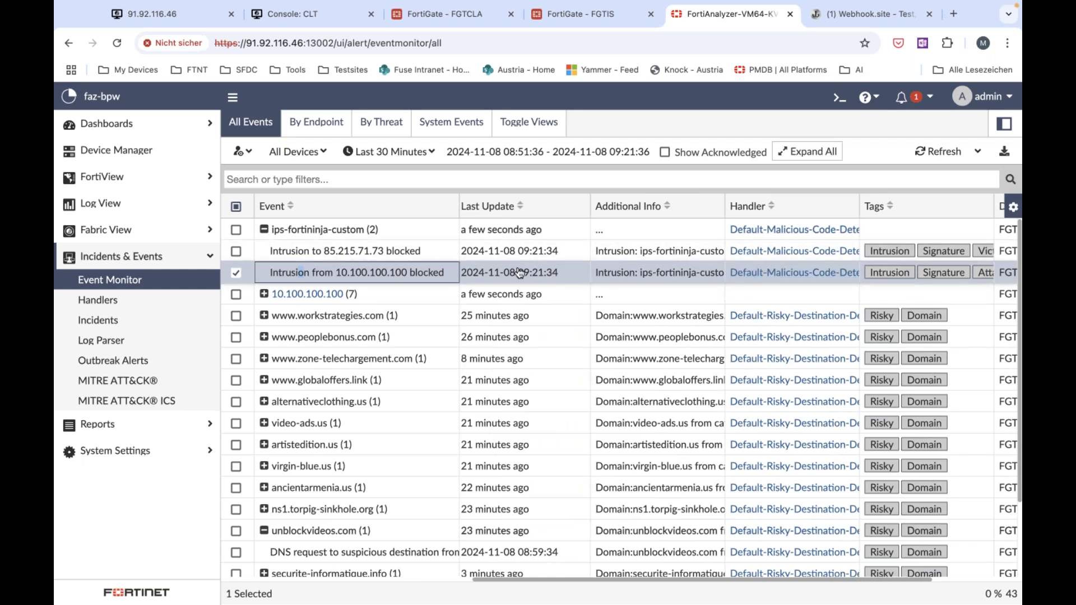
pyautogui.hscroll(-10, 515, 273)
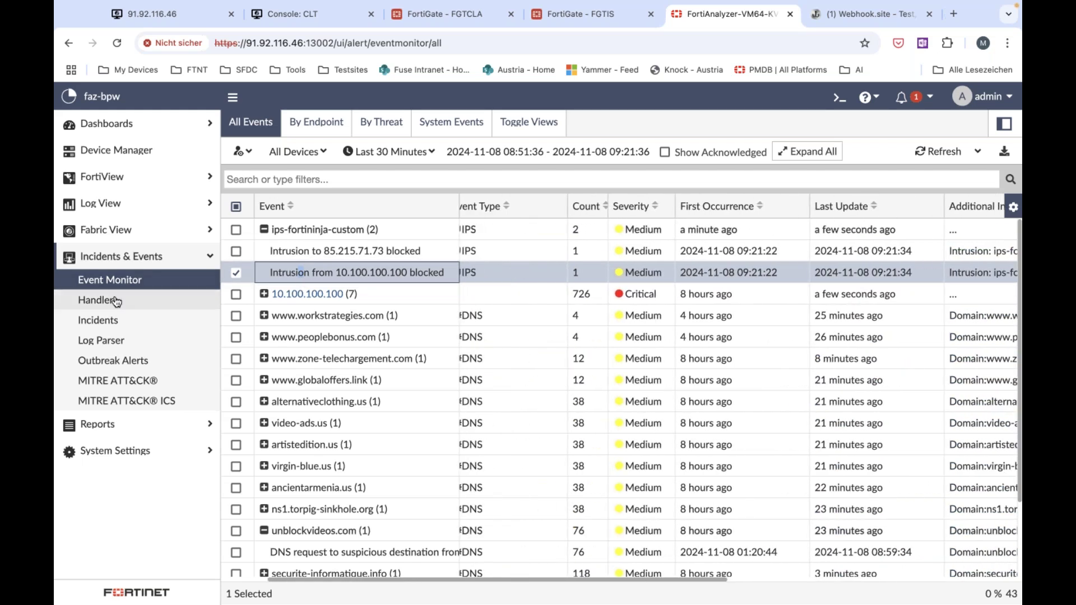
# Open the IPS-Create_Incident playbook from the Fabric View automation playbooks.
pyautogui.click(99, 300)
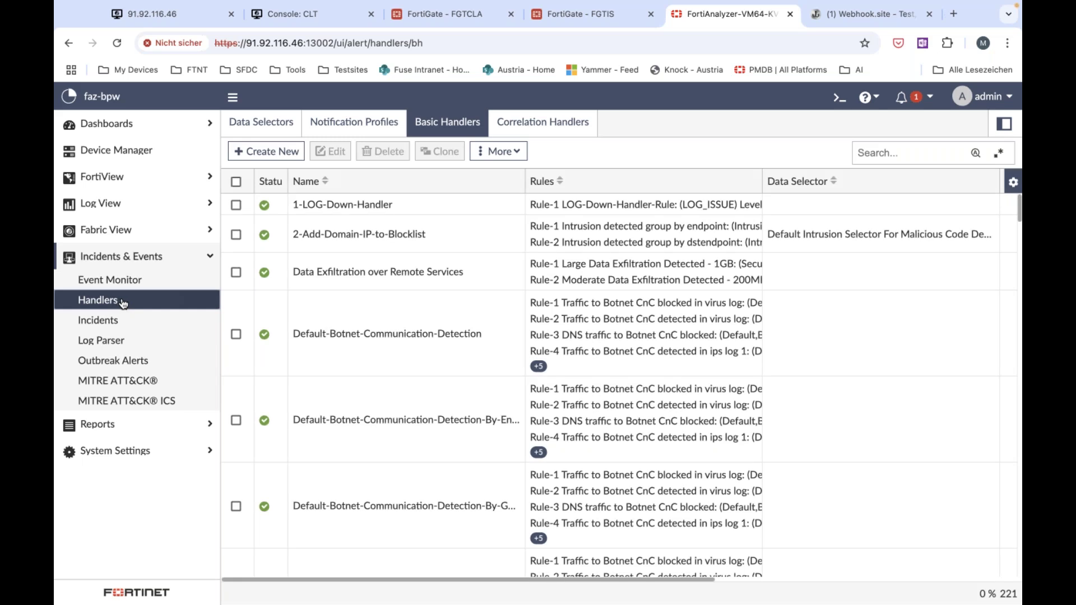
pyautogui.click(130, 233)
pyautogui.click(127, 273)
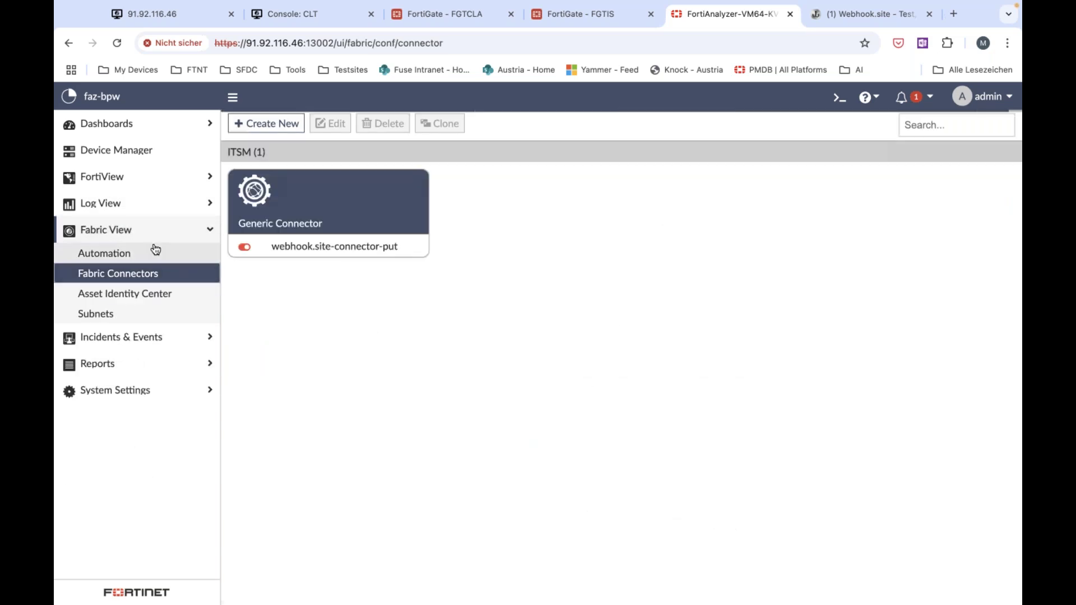
pyautogui.click(132, 255)
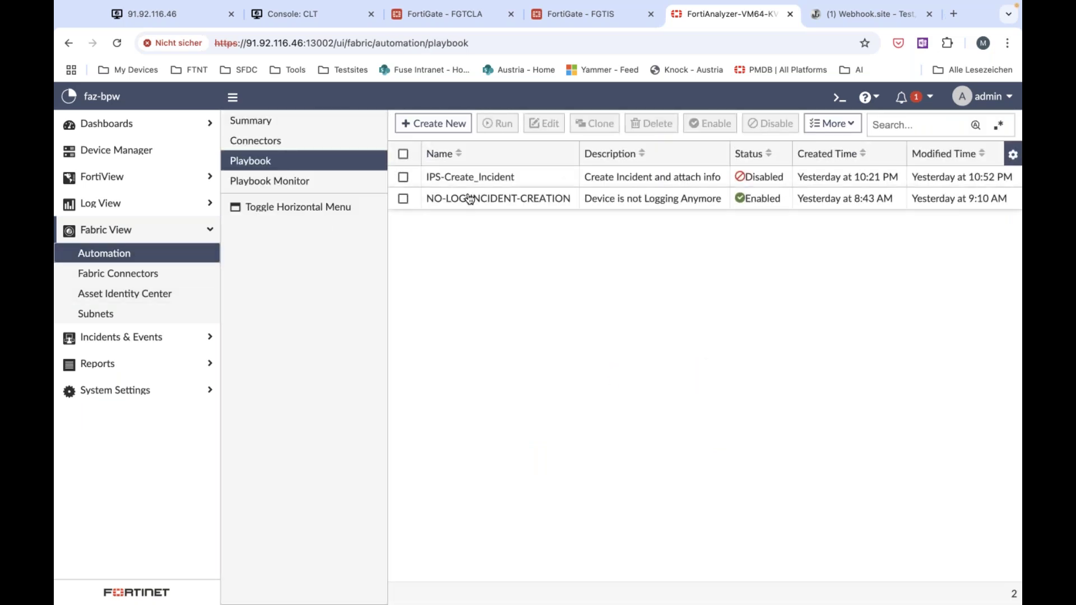
pyautogui.doubleClick(522, 177)
pyautogui.moveTo(548, 258)
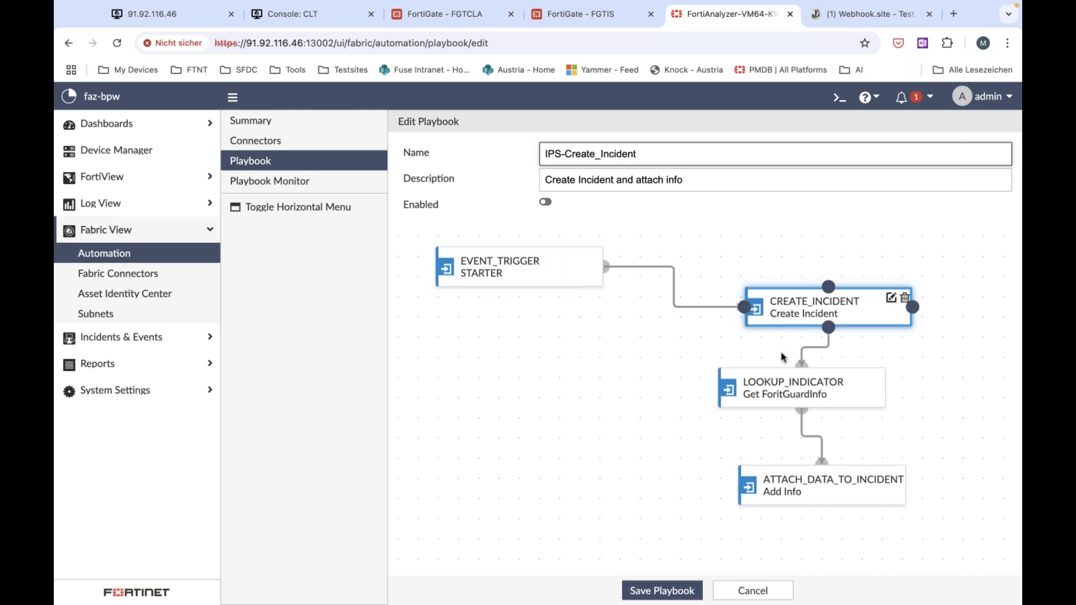
# Examine the playbook's Get ForitGuardInfo lookup task and Add Info attachment task, leaving each without changes.
pyautogui.click(864, 380)
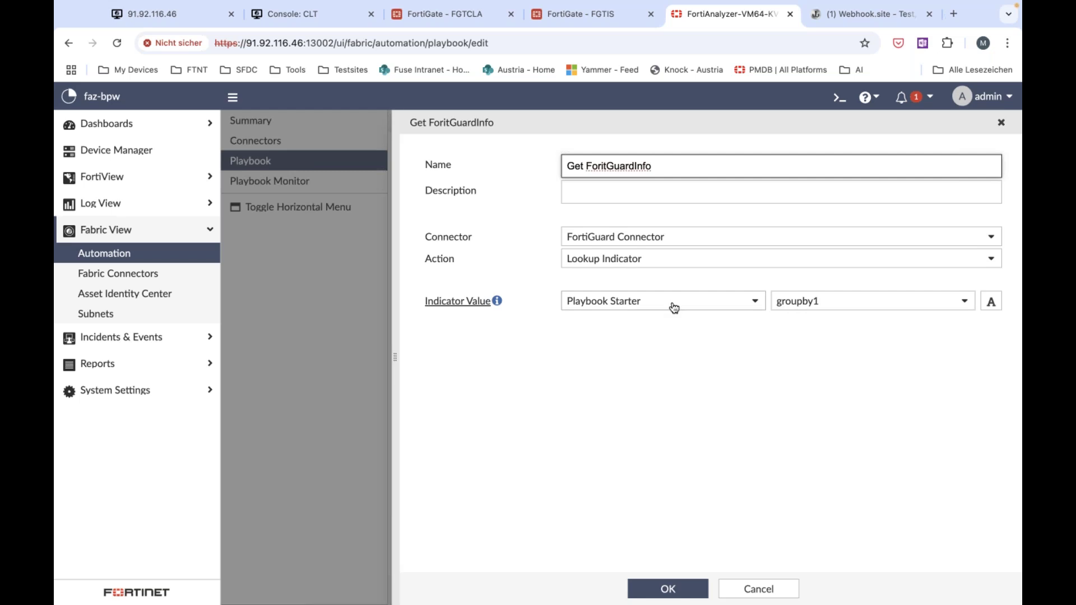
pyautogui.click(756, 590)
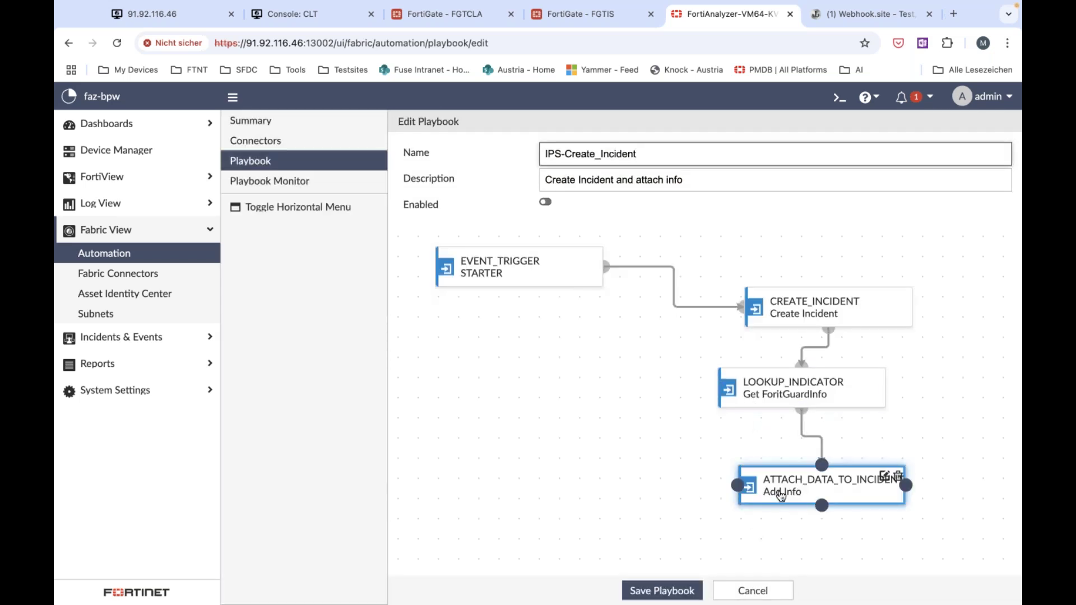
pyautogui.click(884, 472)
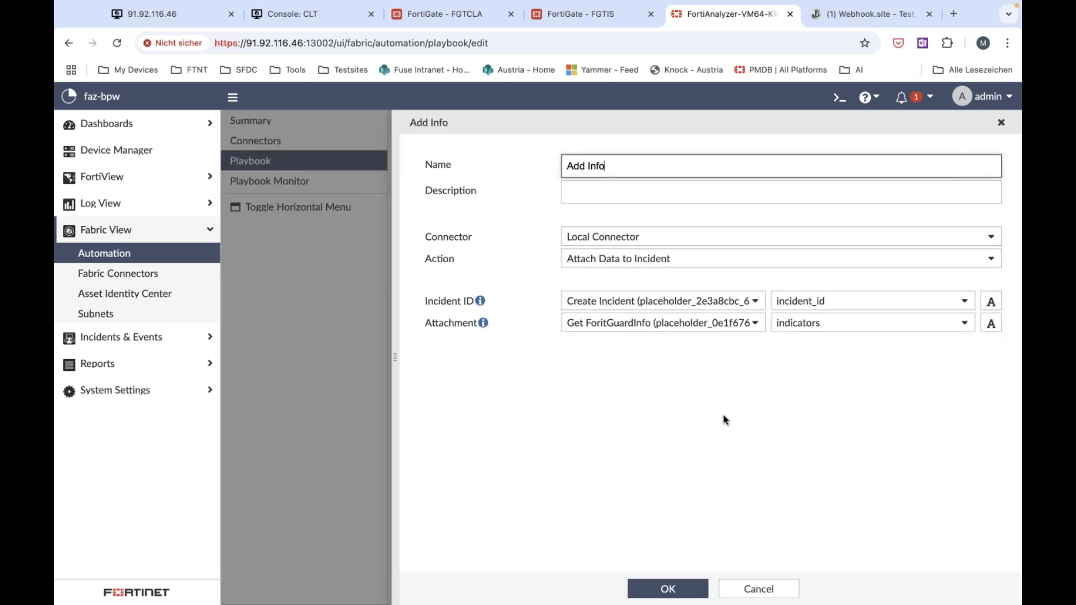
pyautogui.click(759, 590)
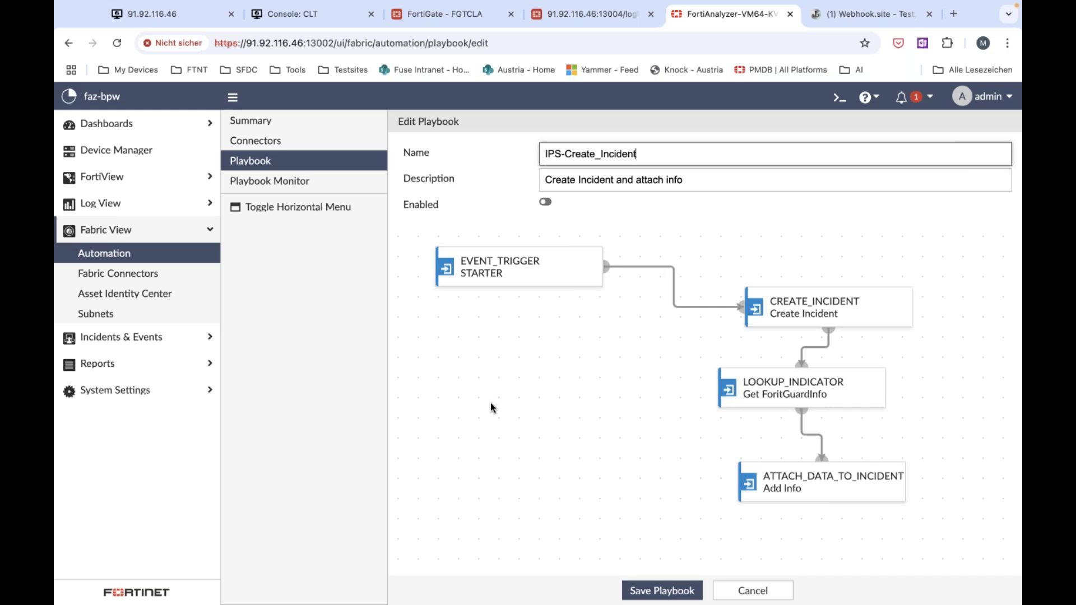
# Examine the playbook's EVENT_TRIGGER starter and close its editor without saving changes.
pyautogui.click(536, 282)
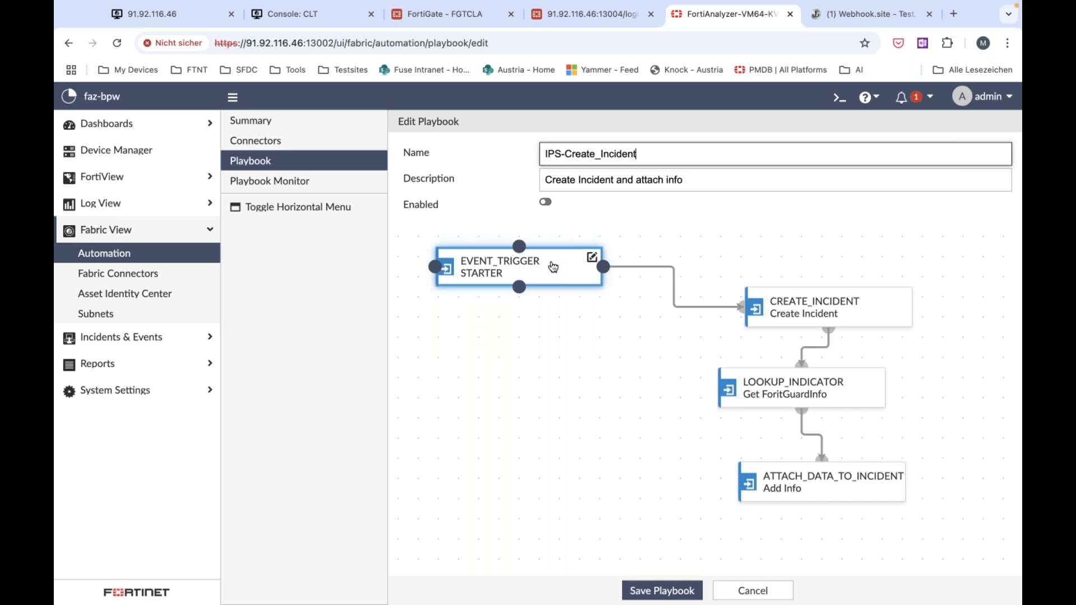
pyautogui.click(586, 260)
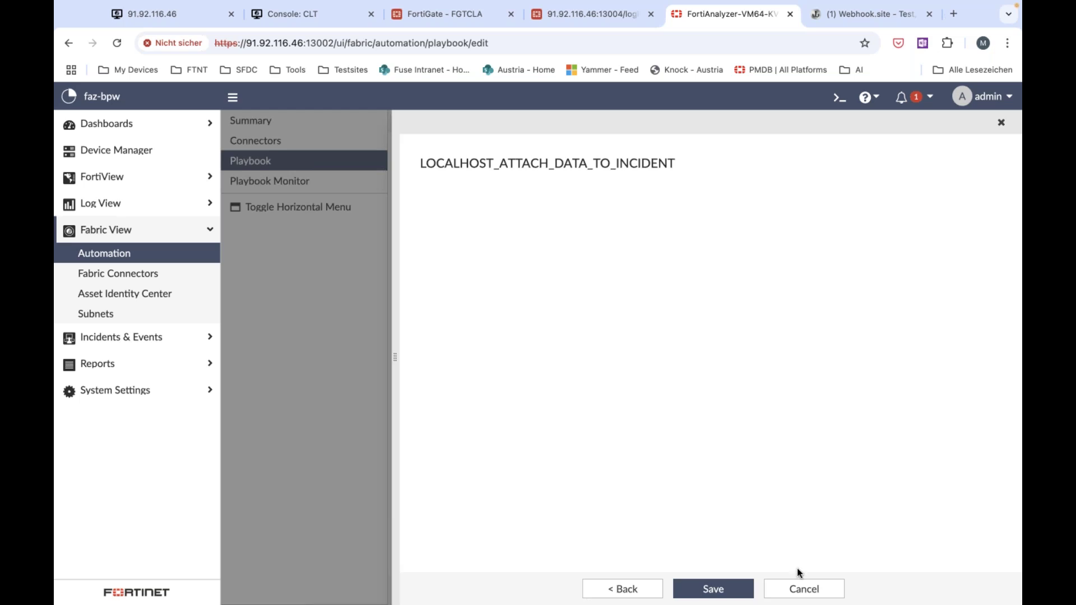
pyautogui.click(805, 589)
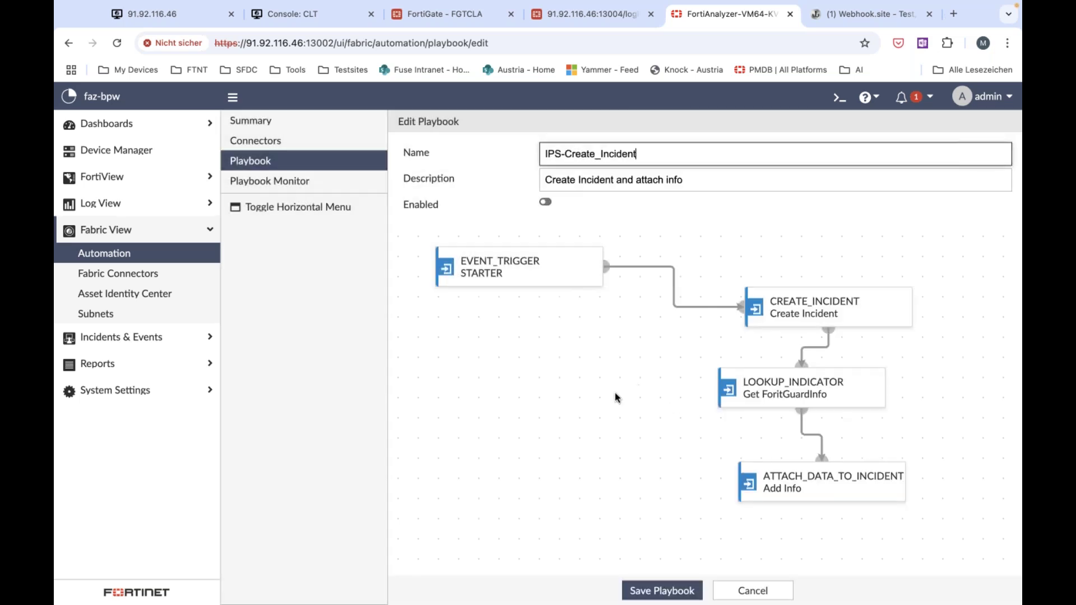
pyautogui.click(588, 259)
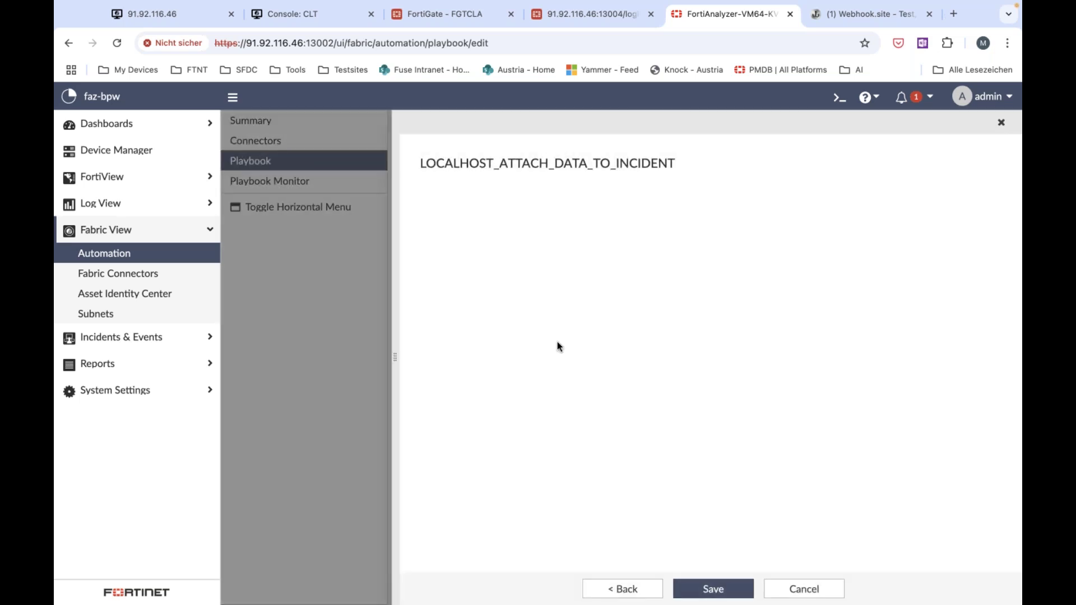
pyautogui.click(813, 589)
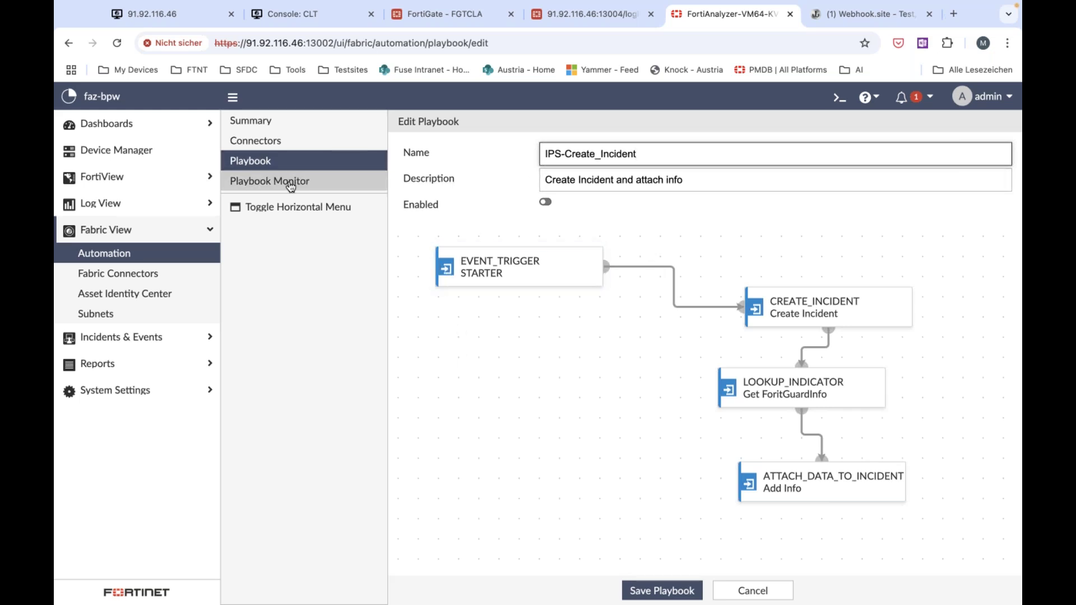
# Open the Fabric Connectors page and view the details of the webhook.site-connector-put generic connector.
pyautogui.click(136, 338)
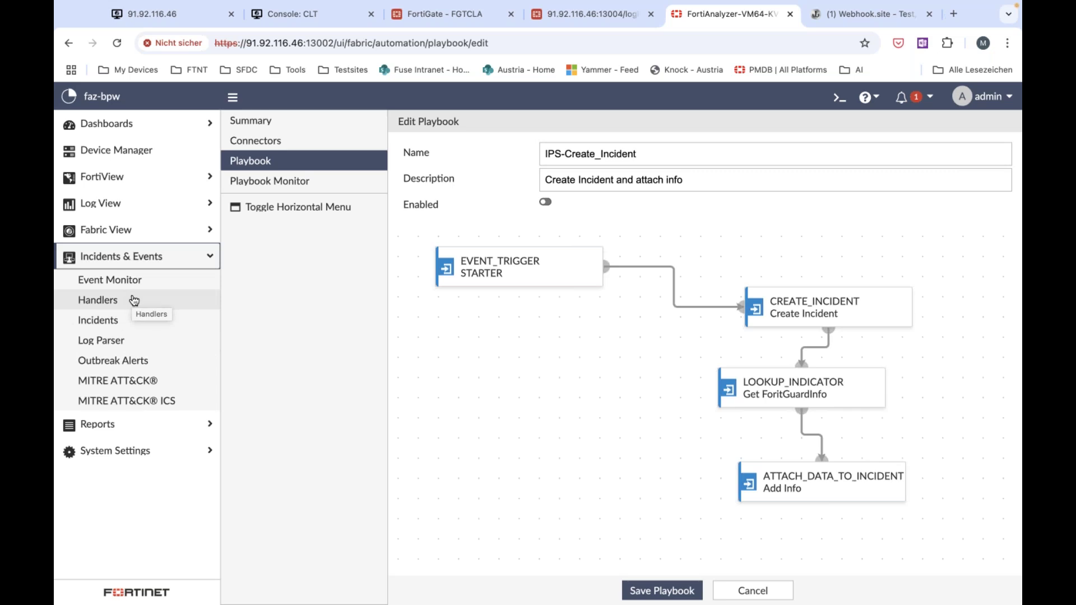
pyautogui.click(131, 233)
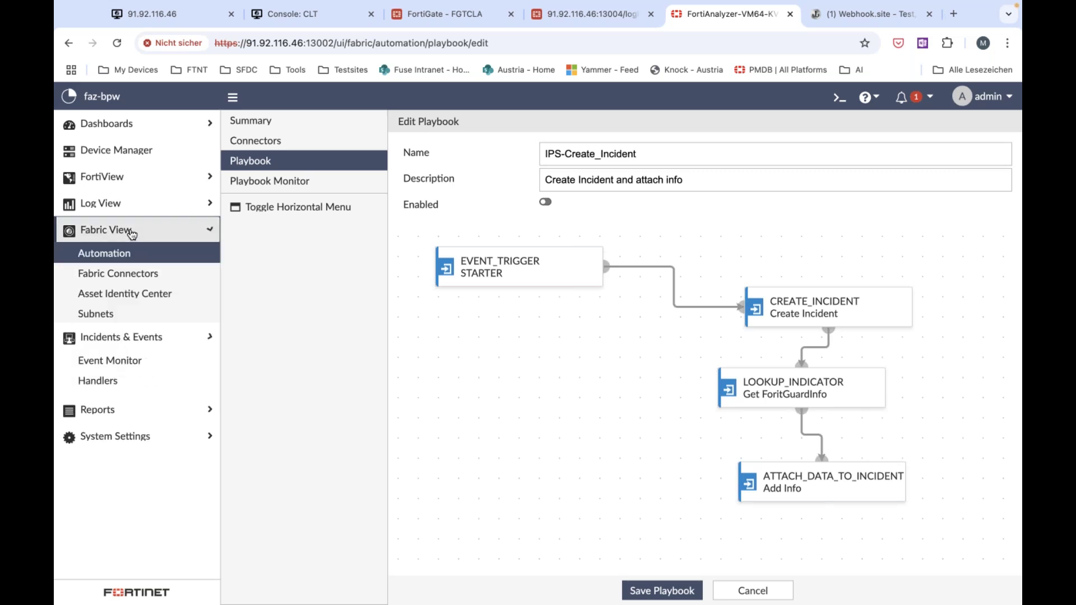
pyautogui.click(148, 277)
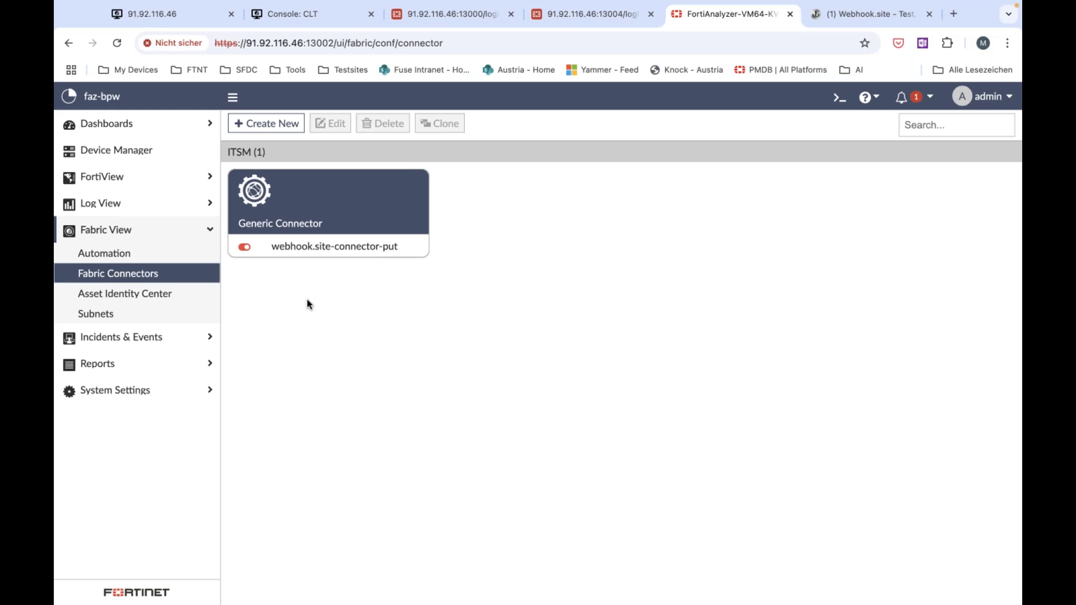
pyautogui.moveTo(326, 243)
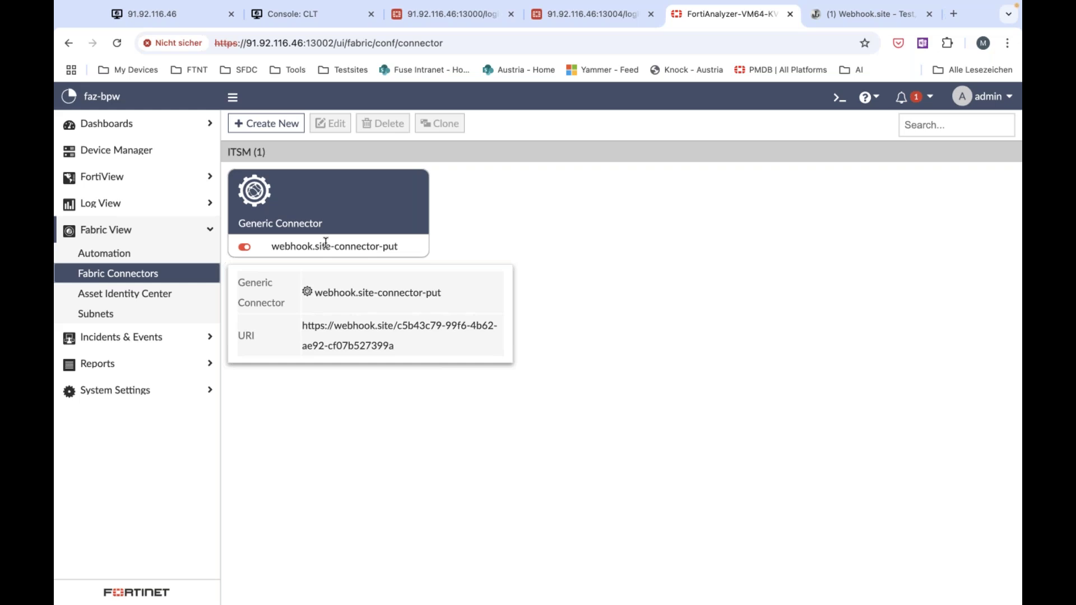
# Review the available connector types and the settings form for a new Generic Connector, without creating one.
pyautogui.click(282, 124)
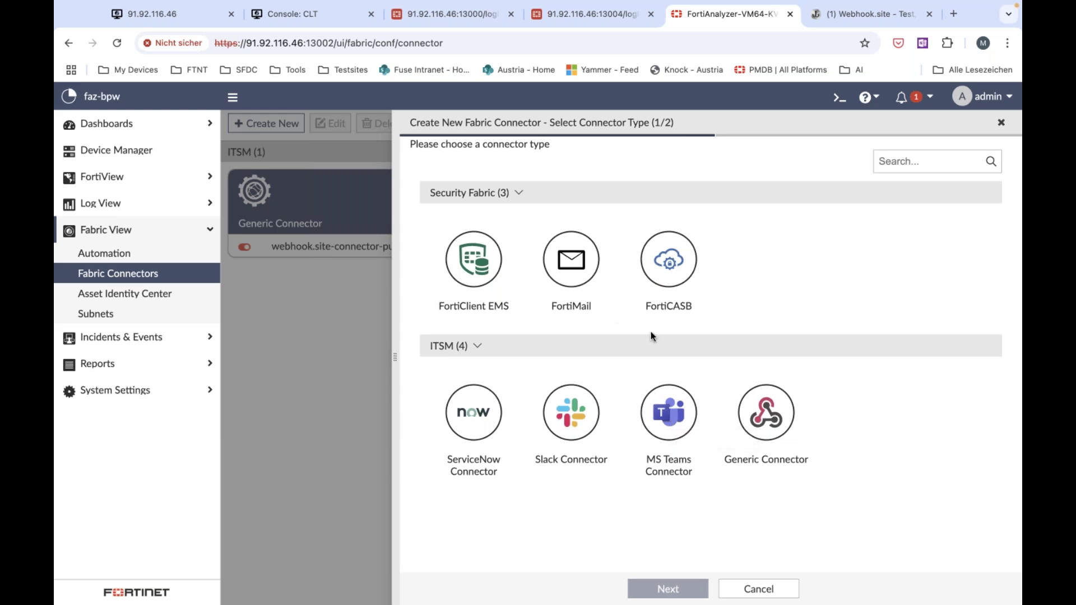
pyautogui.click(767, 419)
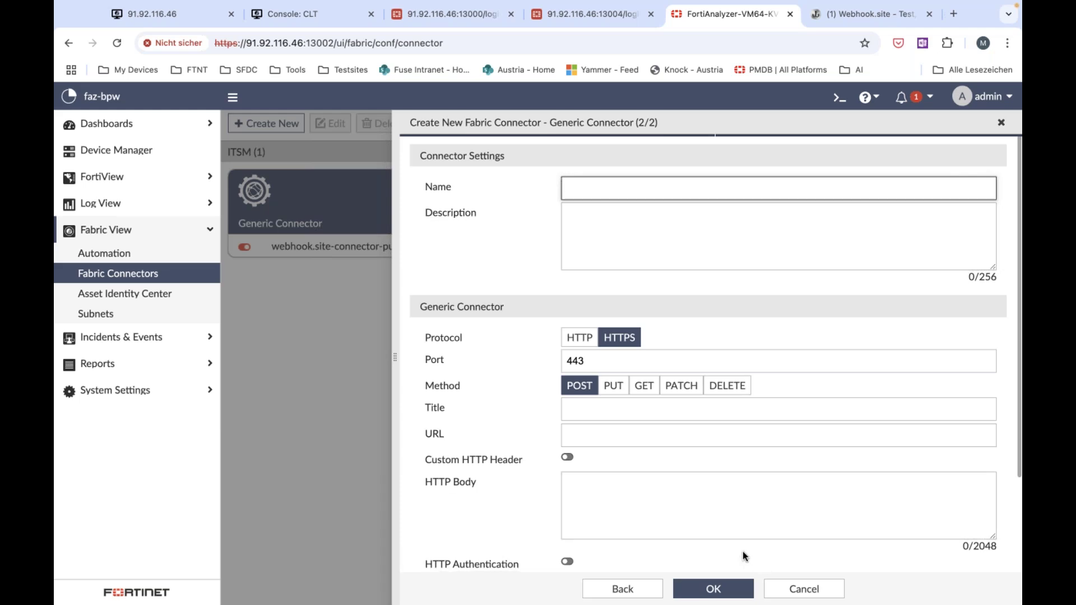
pyautogui.click(821, 591)
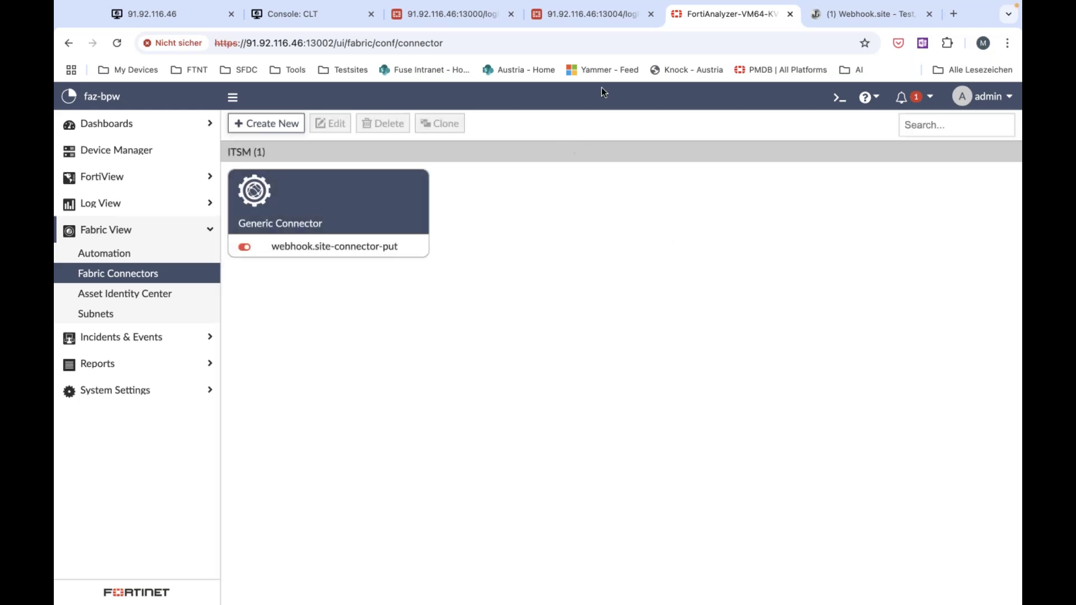
# Switch to Webhook.site, view the newest PUT request and highlight the incident number in its raw content.
pyautogui.click(866, 14)
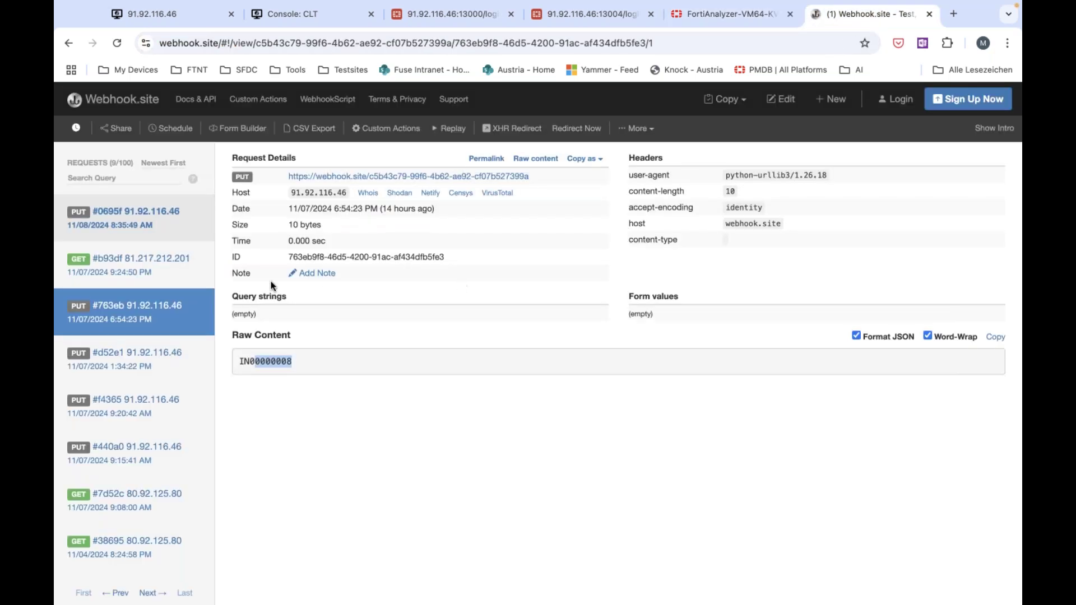
pyautogui.click(137, 226)
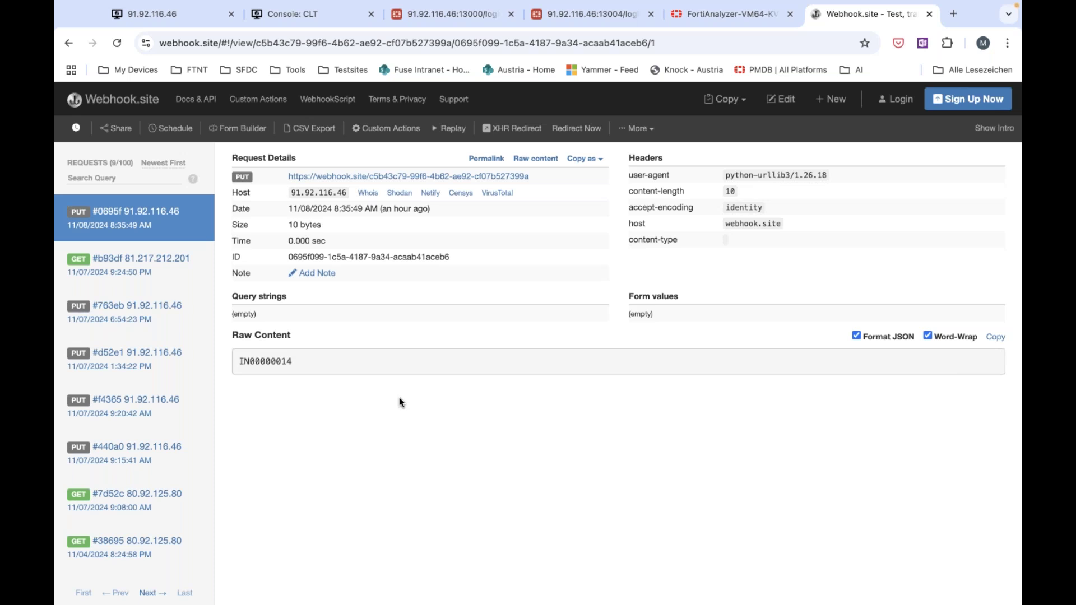
pyautogui.moveTo(338, 366); pyautogui.dragTo(224, 367)
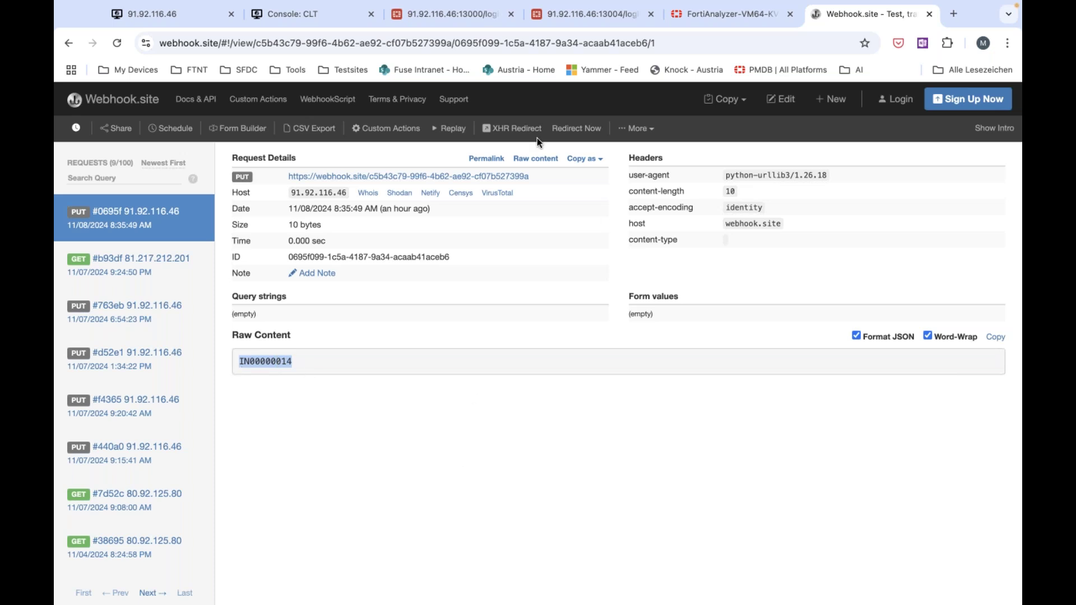
# Return to FortiAnalyzer, open the Incidents list and select incident IN00000014.
pyautogui.click(718, 17)
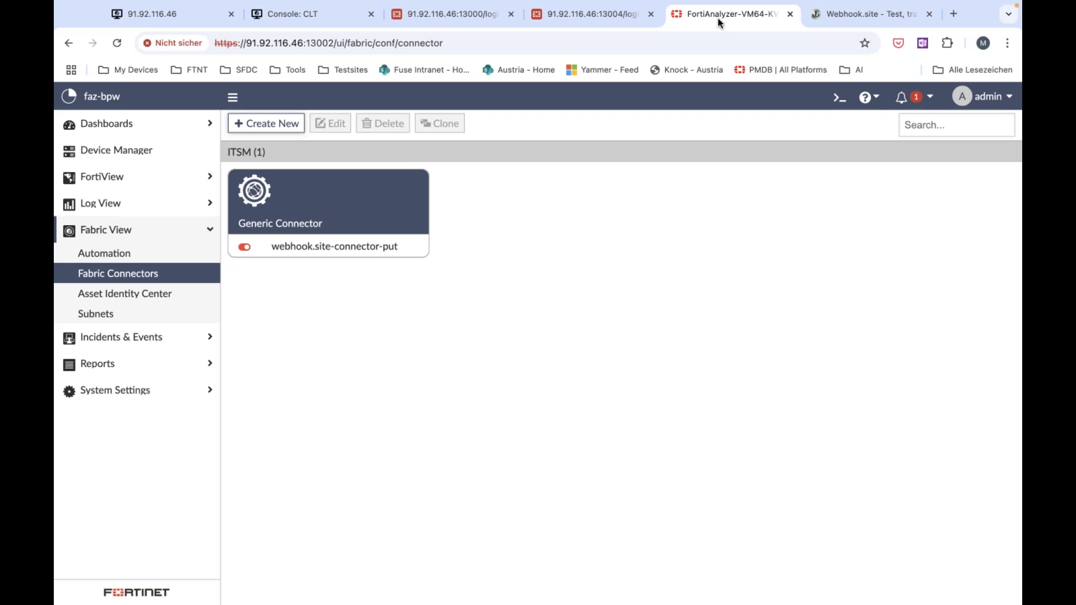
pyautogui.click(152, 339)
pyautogui.click(102, 320)
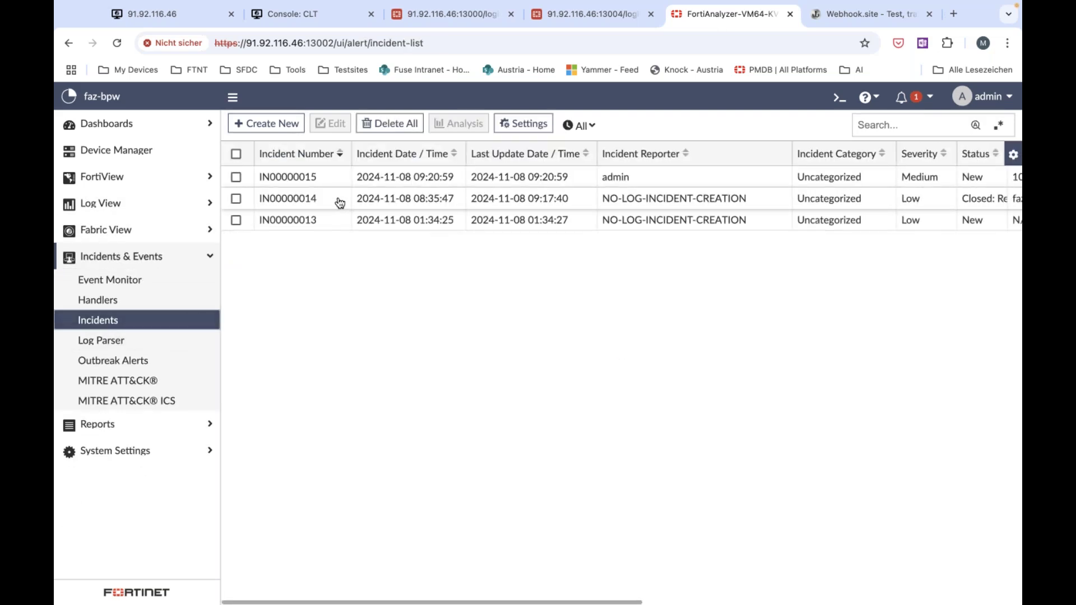
pyautogui.click(340, 202)
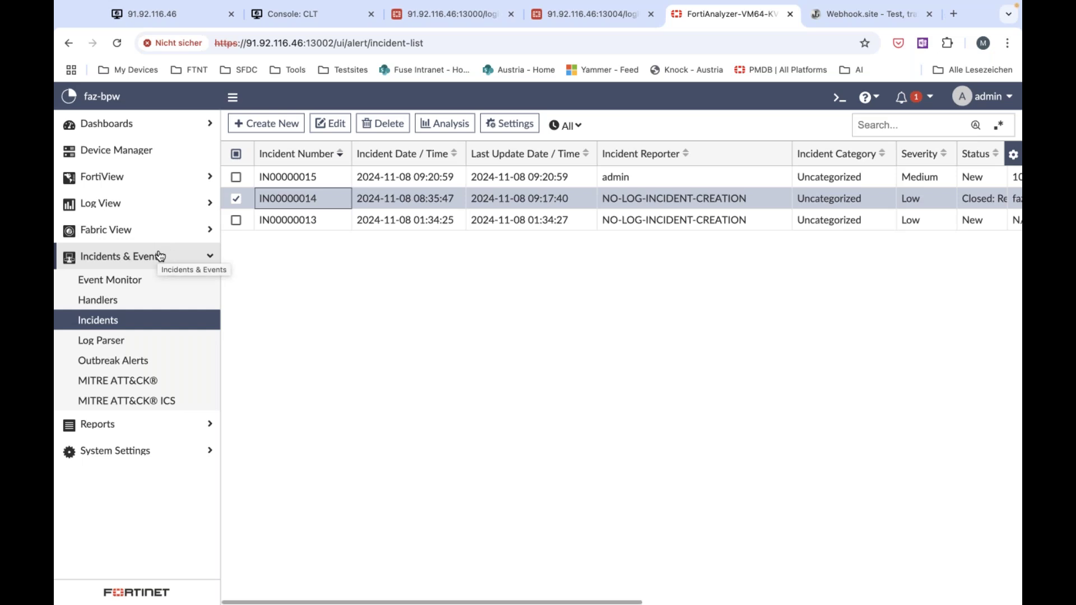
# View the Event Monitor, and open the basic event handler 2-Add-Domain-IP-to-Blocklist for review.
pyautogui.click(149, 283)
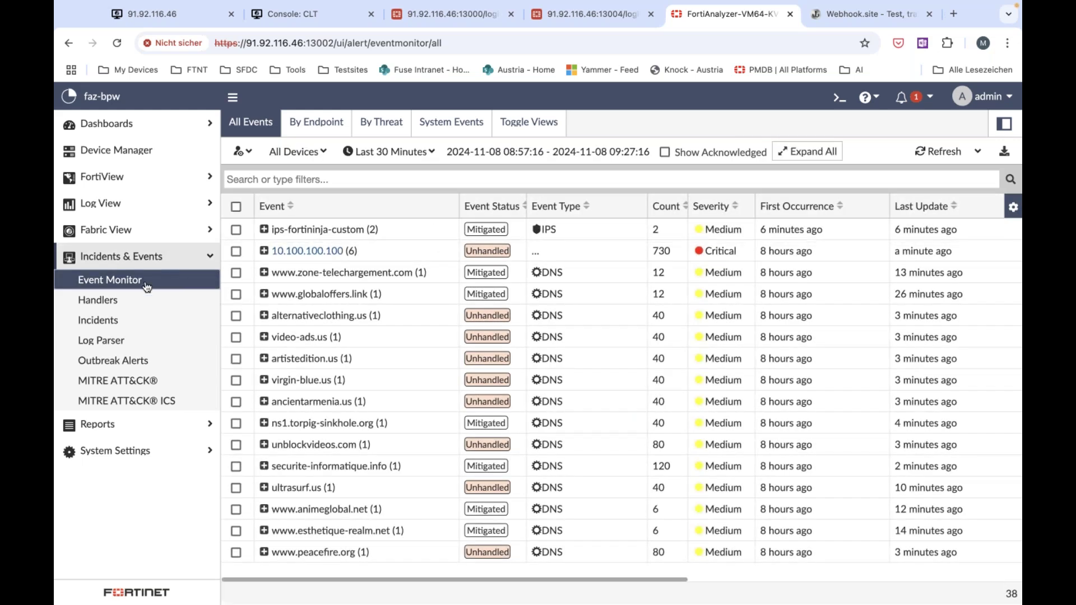
pyautogui.click(135, 304)
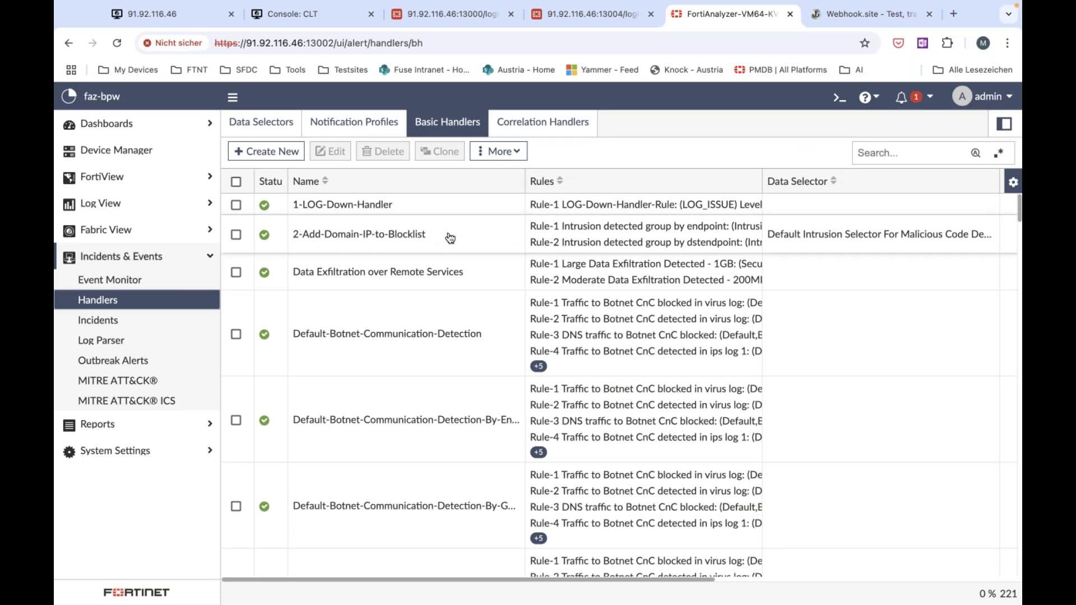
pyautogui.click(460, 239)
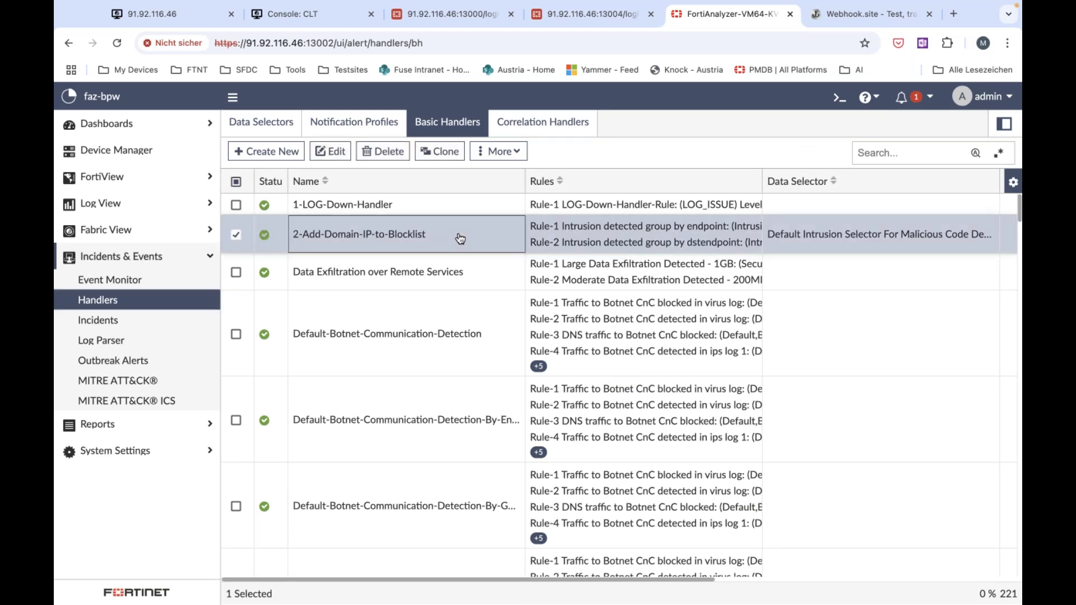
pyautogui.doubleClick(460, 239)
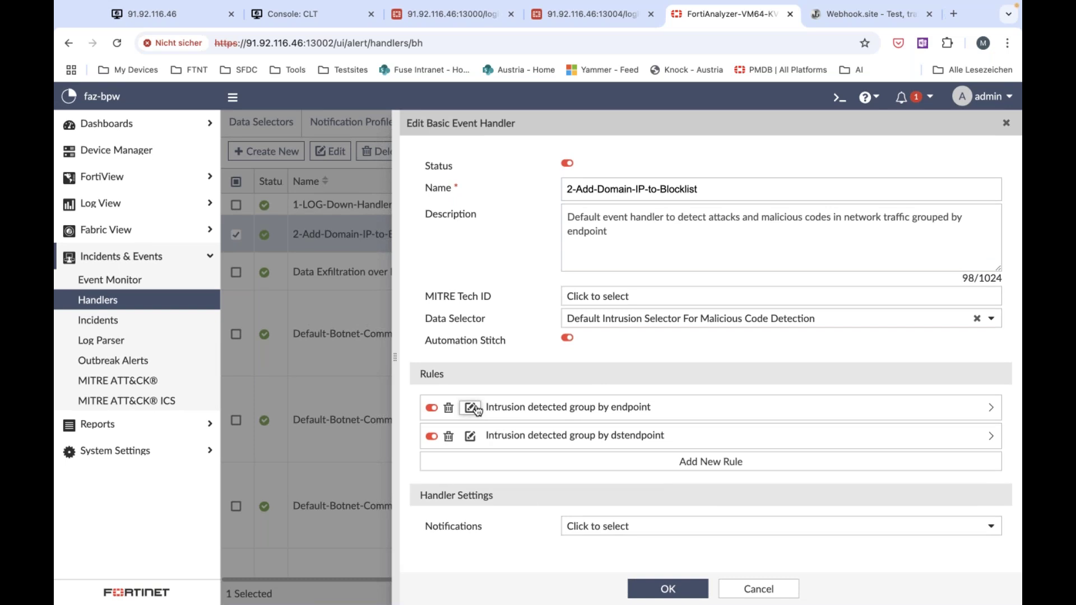
# Examine the filters, conditions and advanced settings of the 'Intrusion detected group by endpoint' rule without changes, and reopen its handler.
pyautogui.click(504, 412)
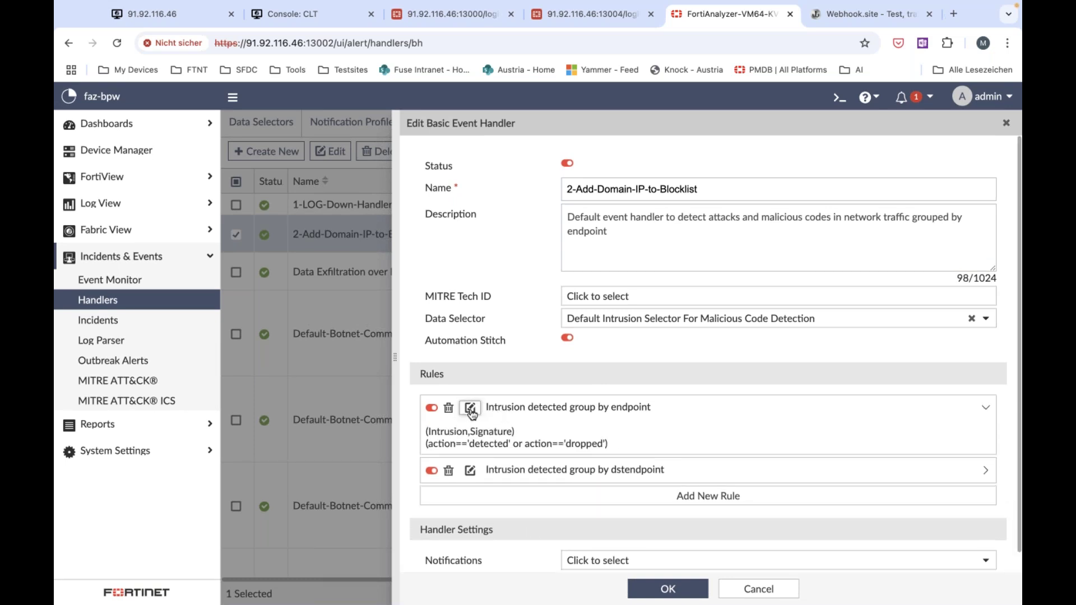
pyautogui.click(471, 408)
pyautogui.scroll(-5, 553, 434)
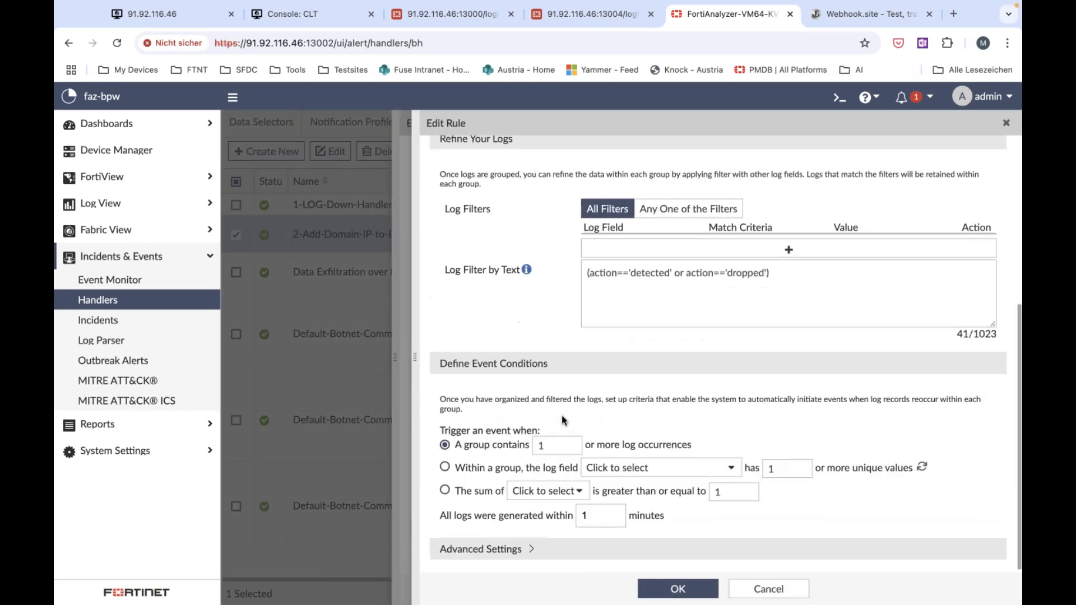
pyautogui.click(528, 546)
pyautogui.scroll(-5, 511, 487)
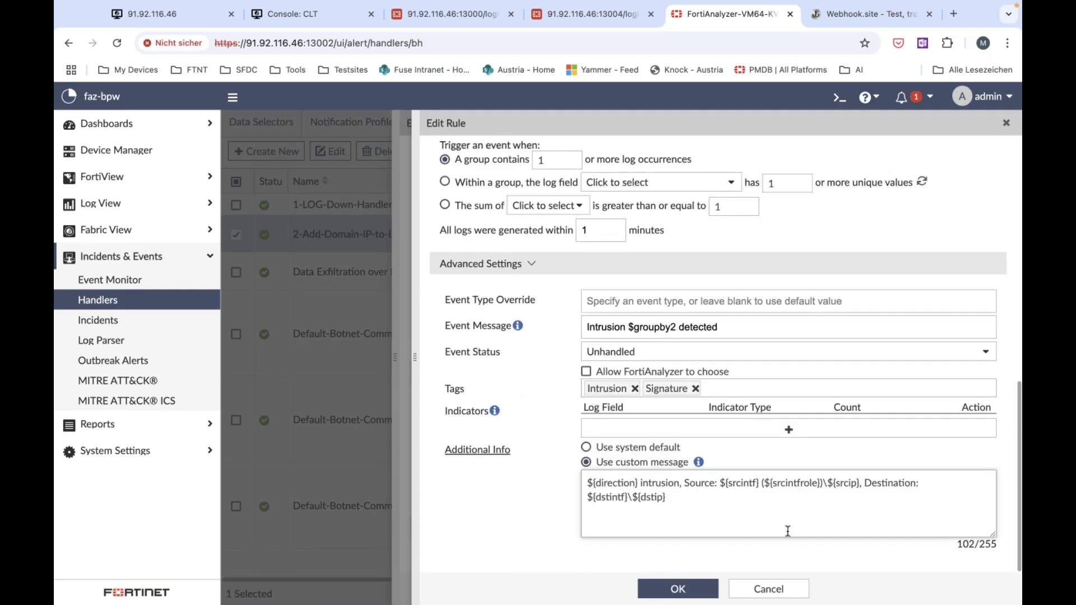
pyautogui.click(770, 587)
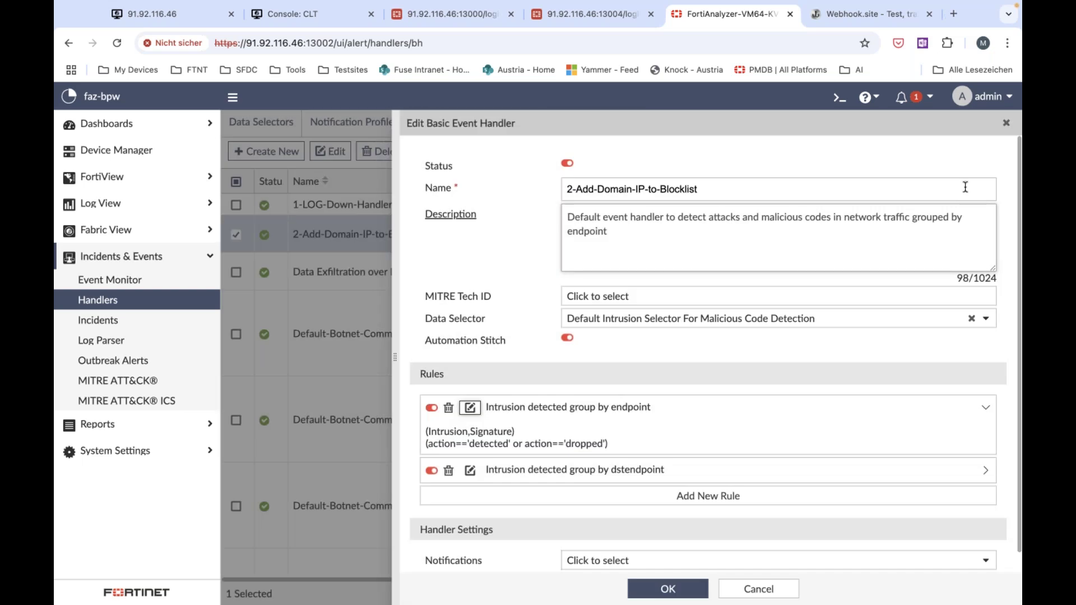
pyautogui.click(759, 588)
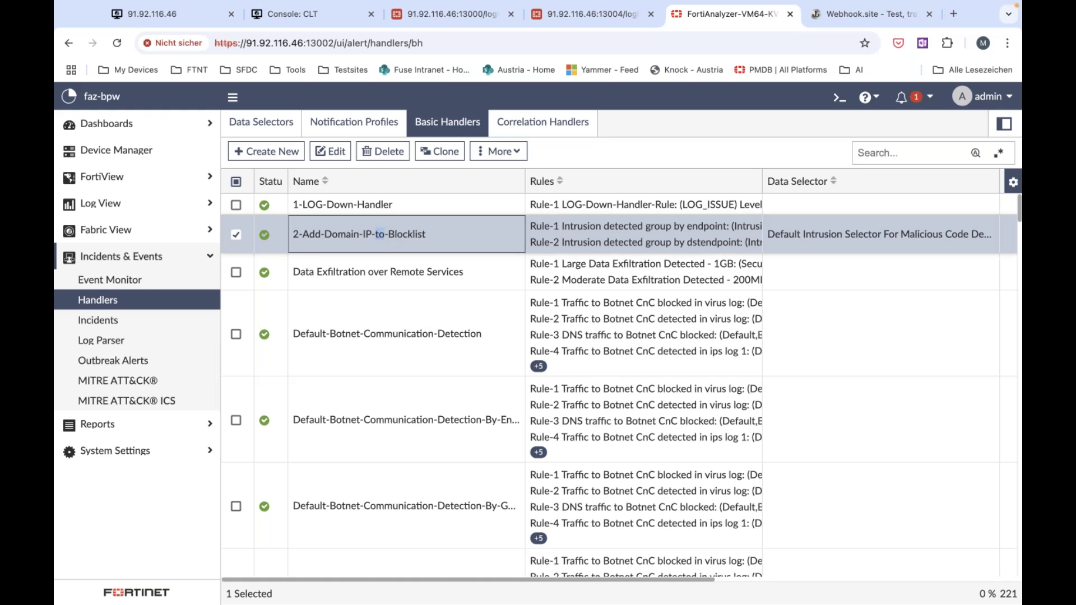
pyautogui.doubleClick(375, 233)
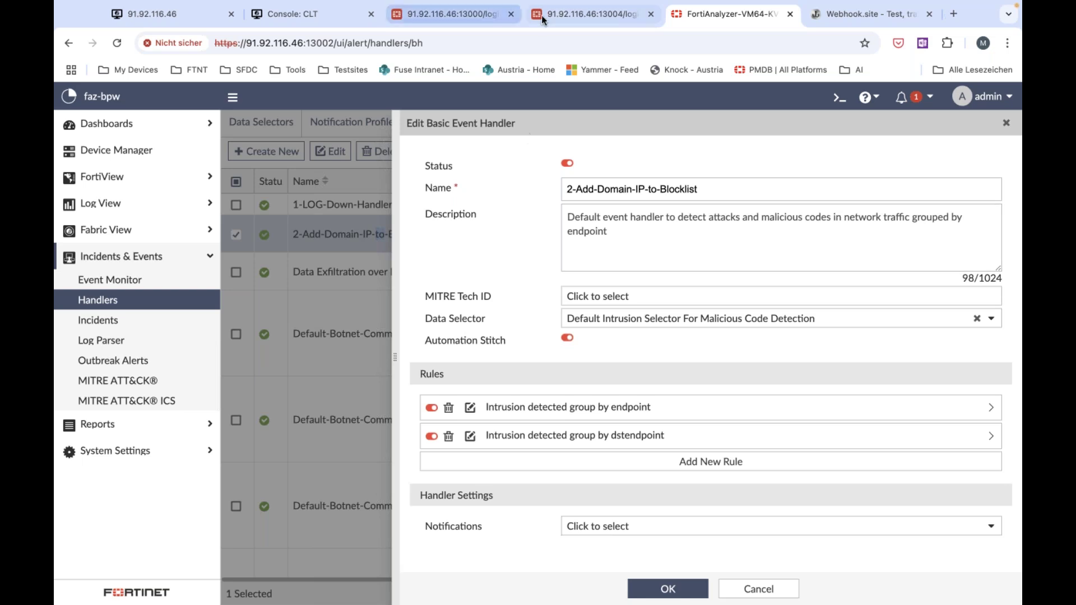
# Switch to the FortiGate page and log in again as admin with the account password.
pyautogui.click(467, 16)
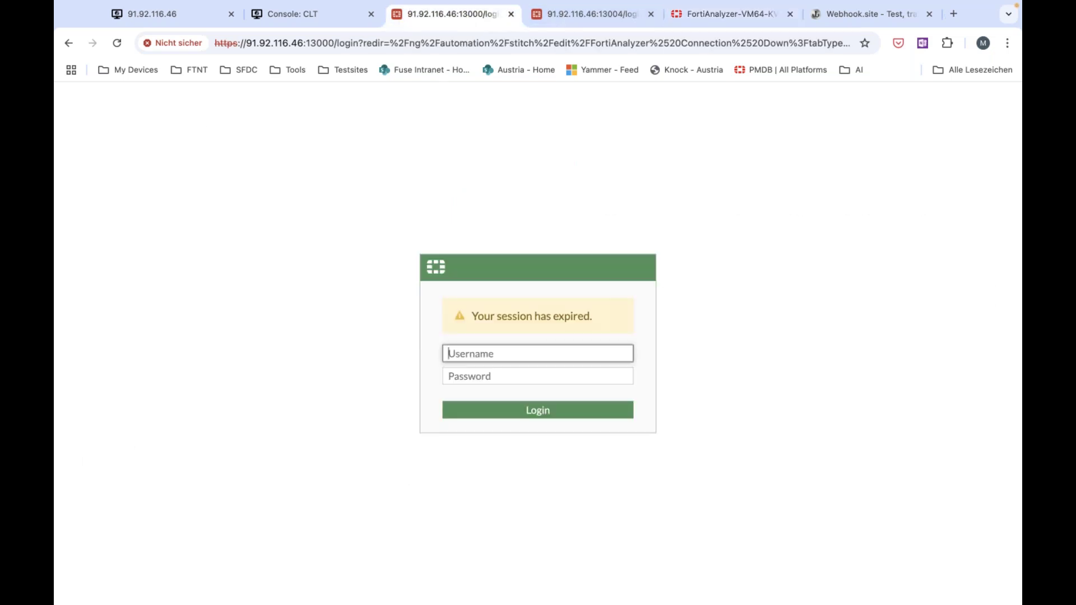
pyautogui.write('admin')
pyautogui.press('Tab')
pyautogui.write('••••••••')
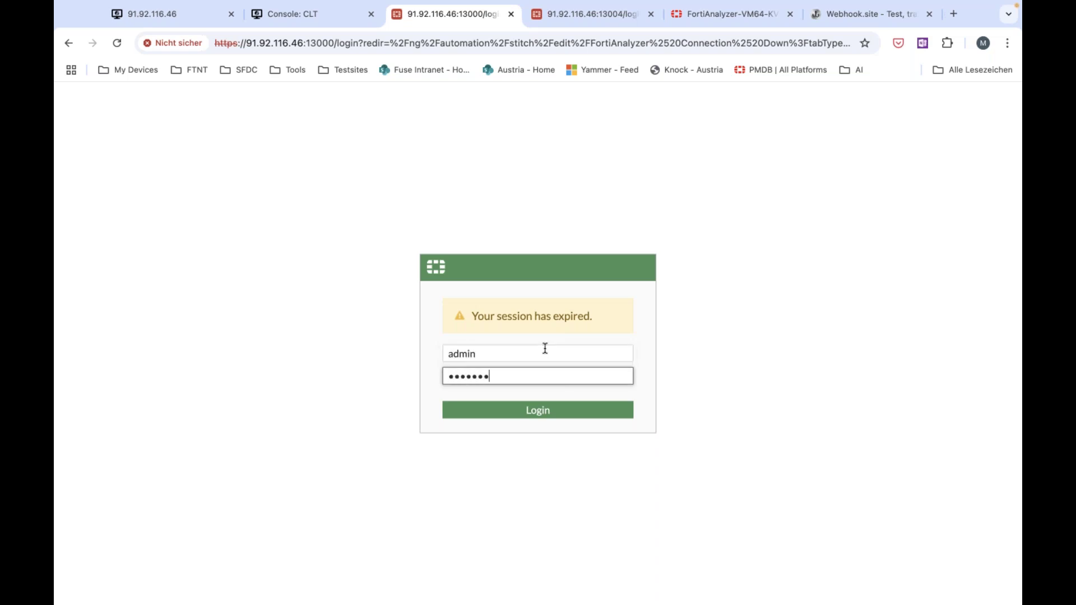
pyautogui.press('Return')
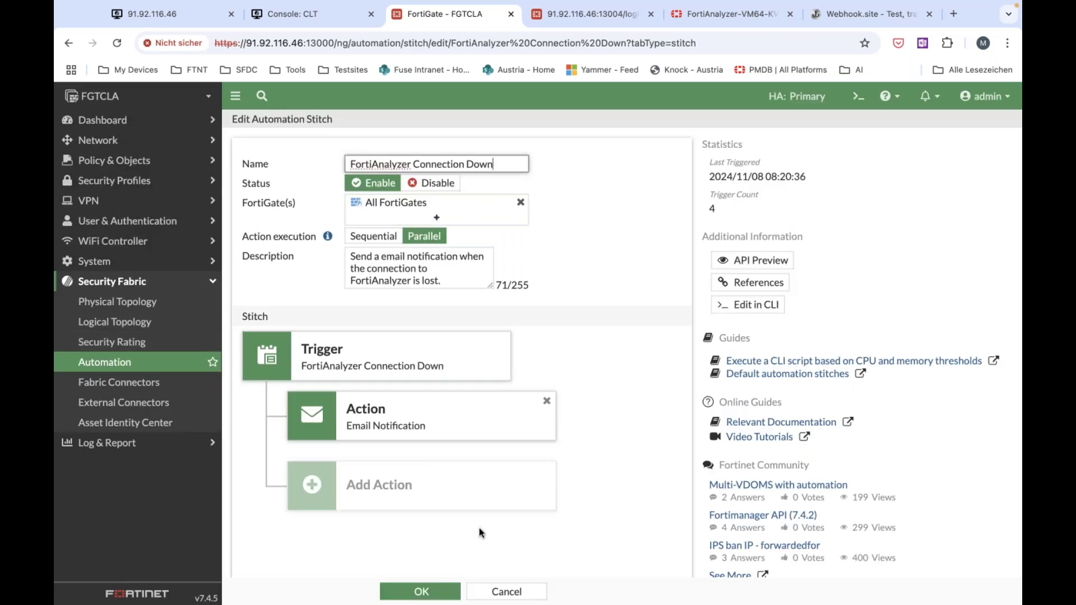
# Leave the FortiAnalyzer Connection Down stitch and examine the Add-to-Blocklist stitch's trigger and action without changes.
pyautogui.click(510, 589)
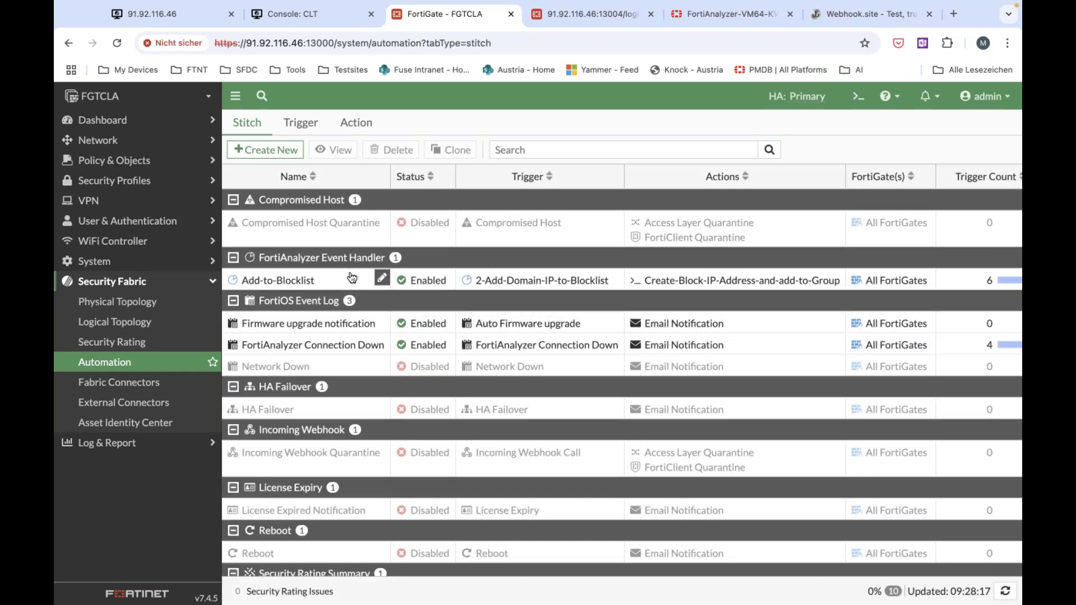
pyautogui.doubleClick(329, 280)
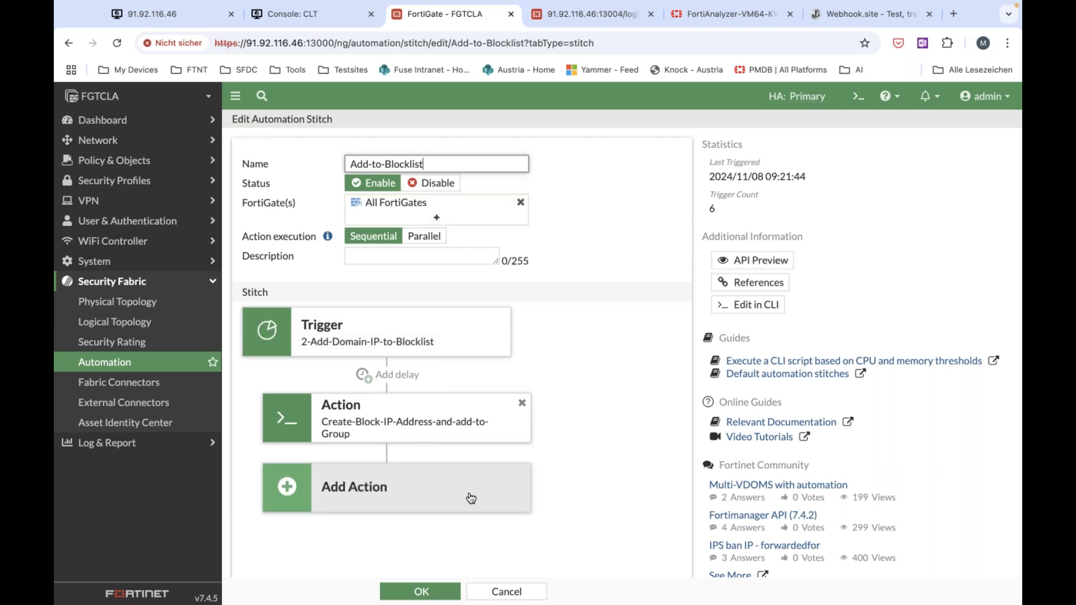
pyautogui.click(495, 592)
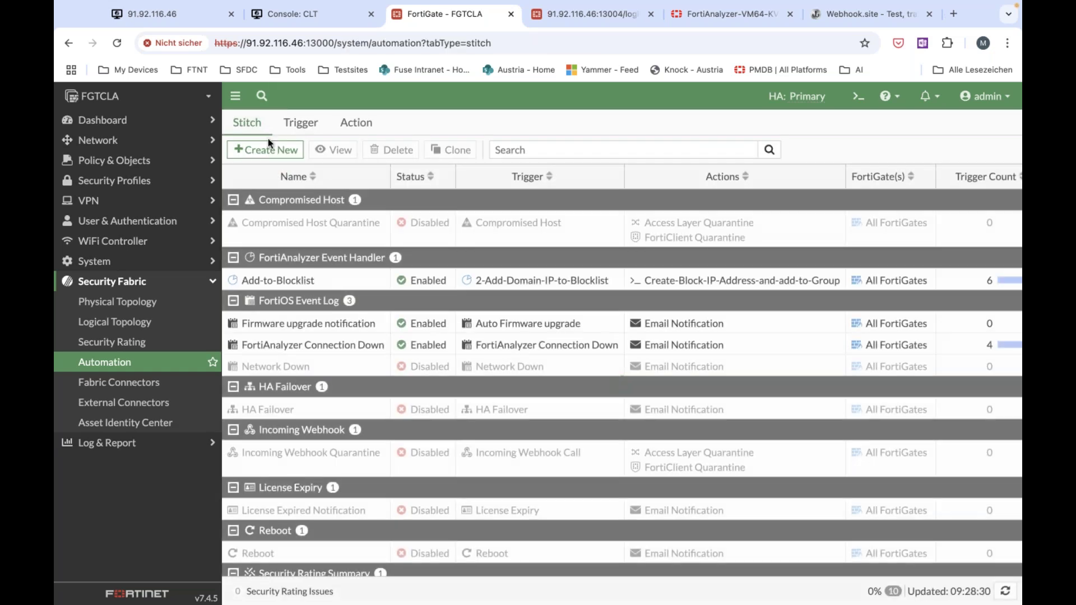
# Start a new automation stitch to look through its available triggers, and leave without creating it.
pyautogui.click(269, 149)
pyautogui.click(345, 331)
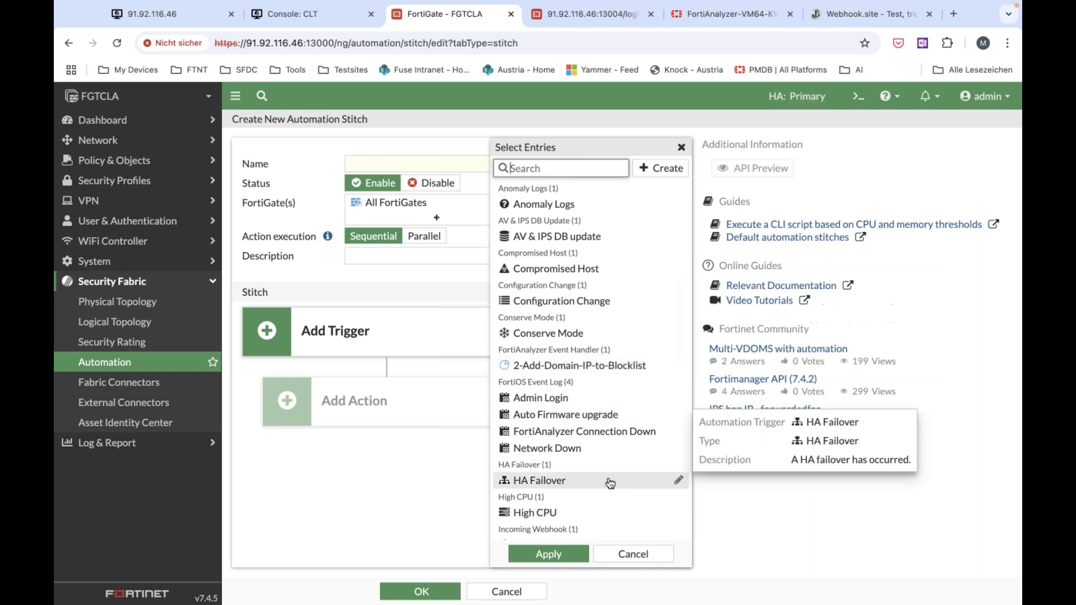
pyautogui.click(635, 560)
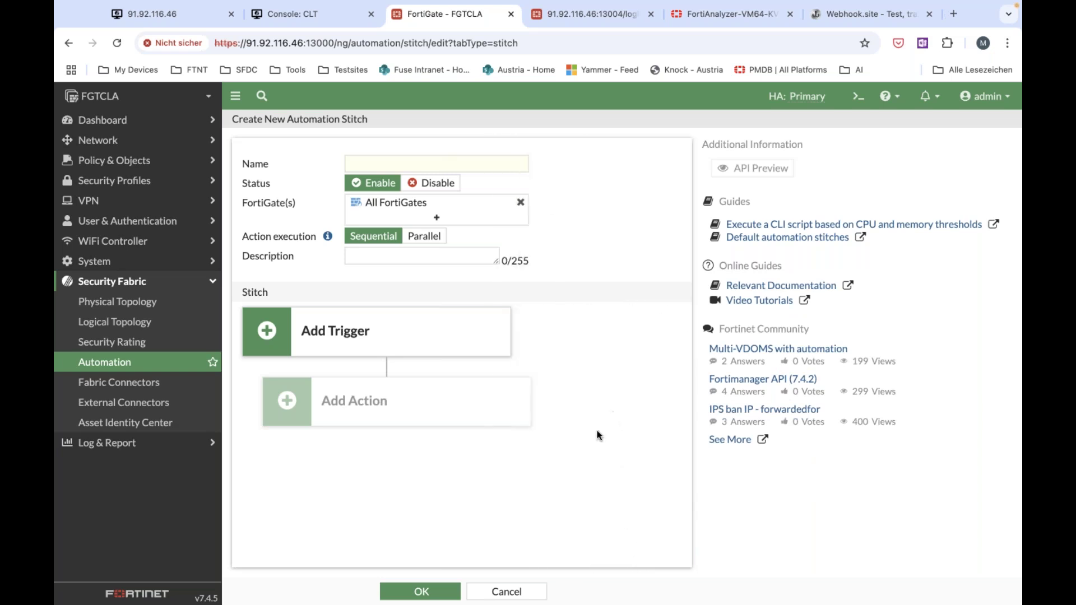
pyautogui.click(532, 594)
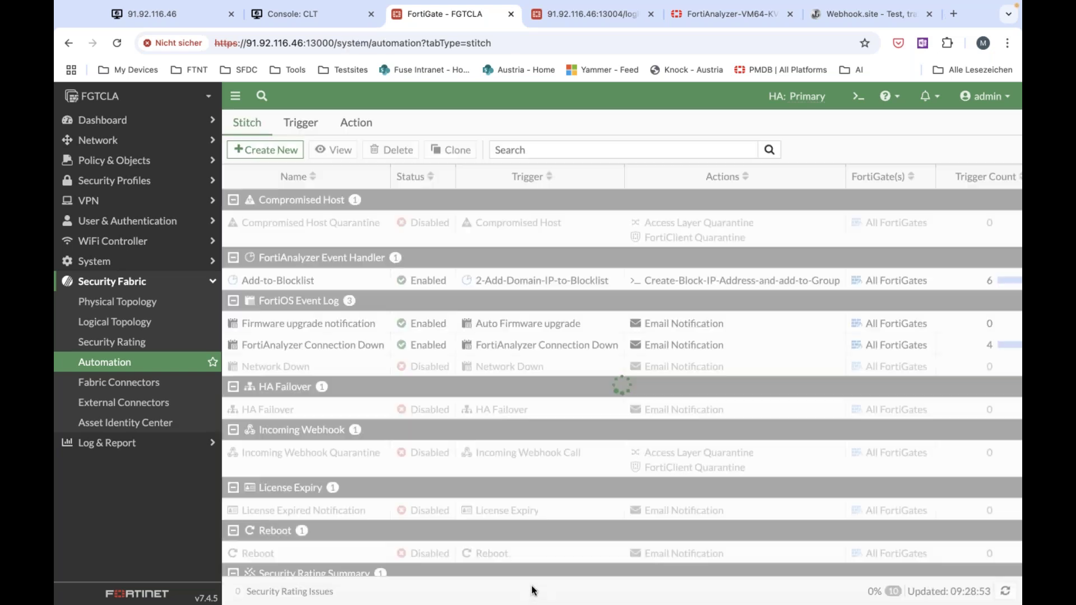
# Examine the Add-to-Blocklist stitch entry and the CLI script of its Create-Block-IP-Address-and-add-to-Group action without making changes.
pyautogui.moveTo(510, 285)
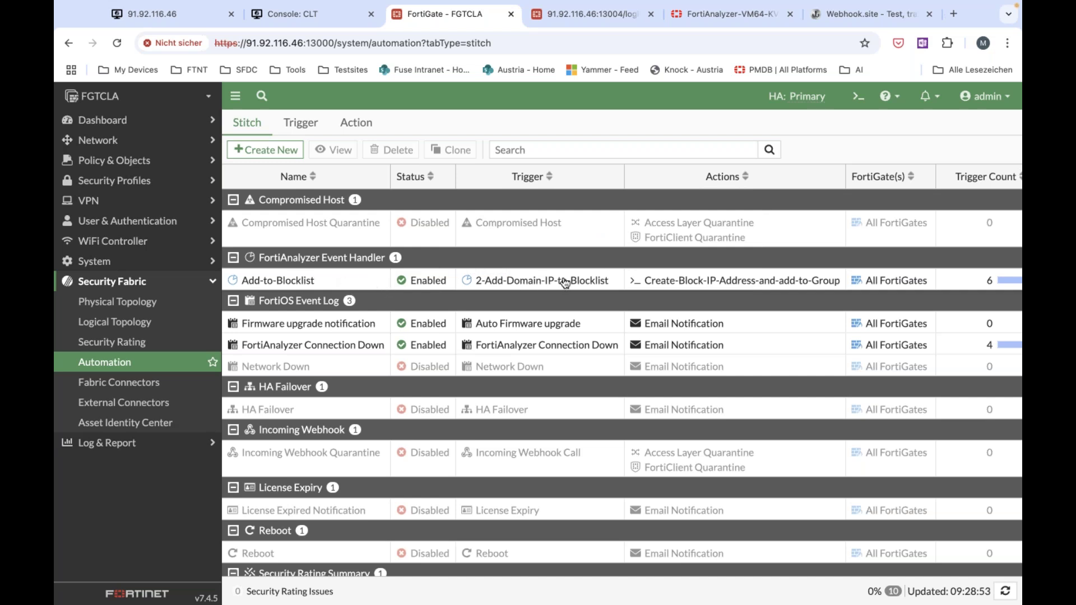
pyautogui.moveTo(589, 282)
pyautogui.moveTo(652, 285)
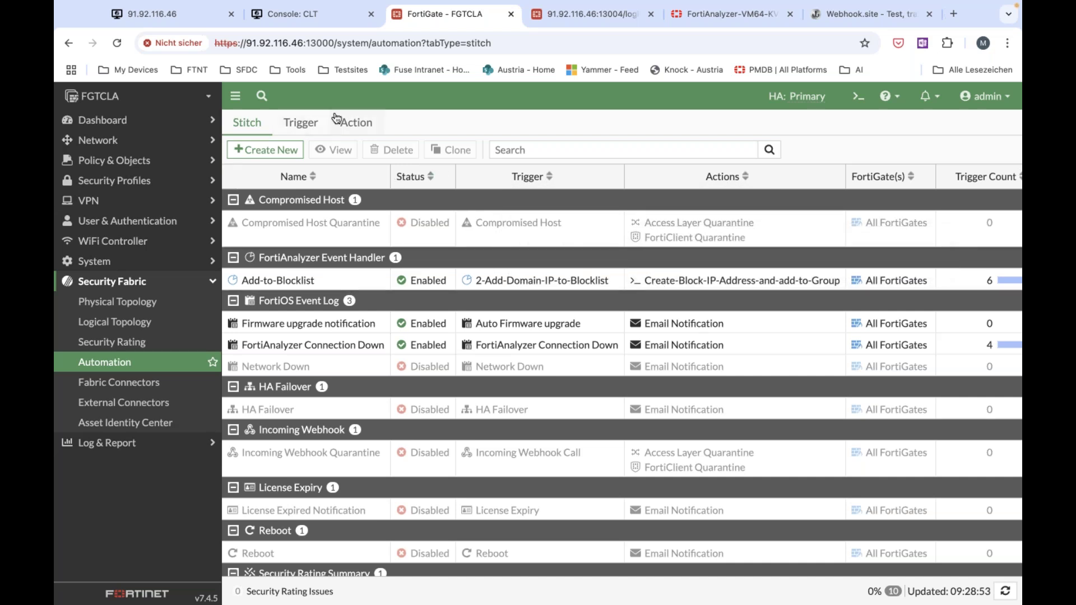
pyautogui.click(357, 124)
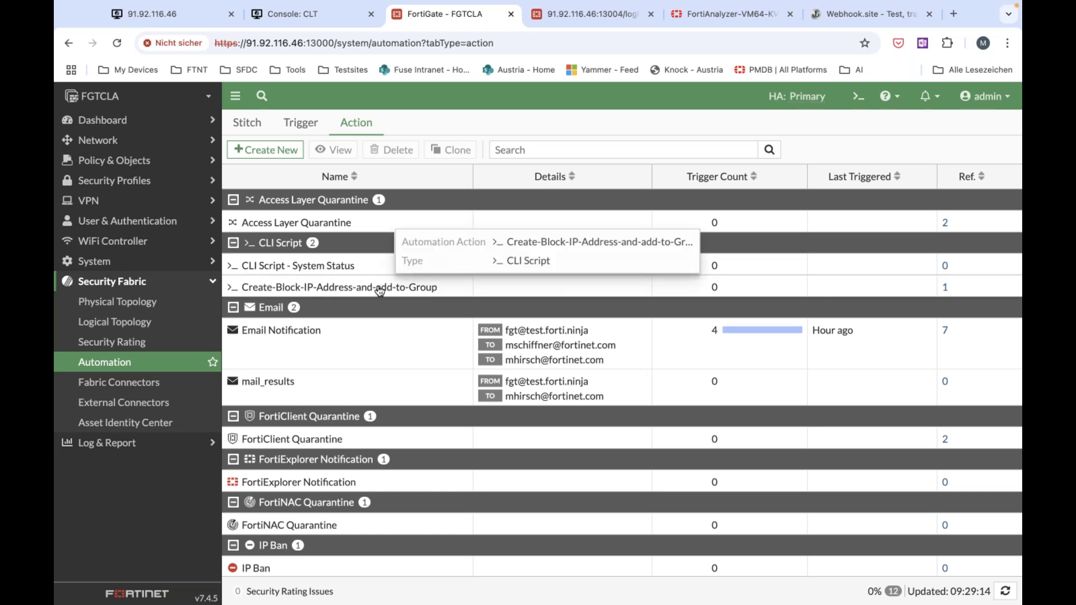
pyautogui.doubleClick(379, 288)
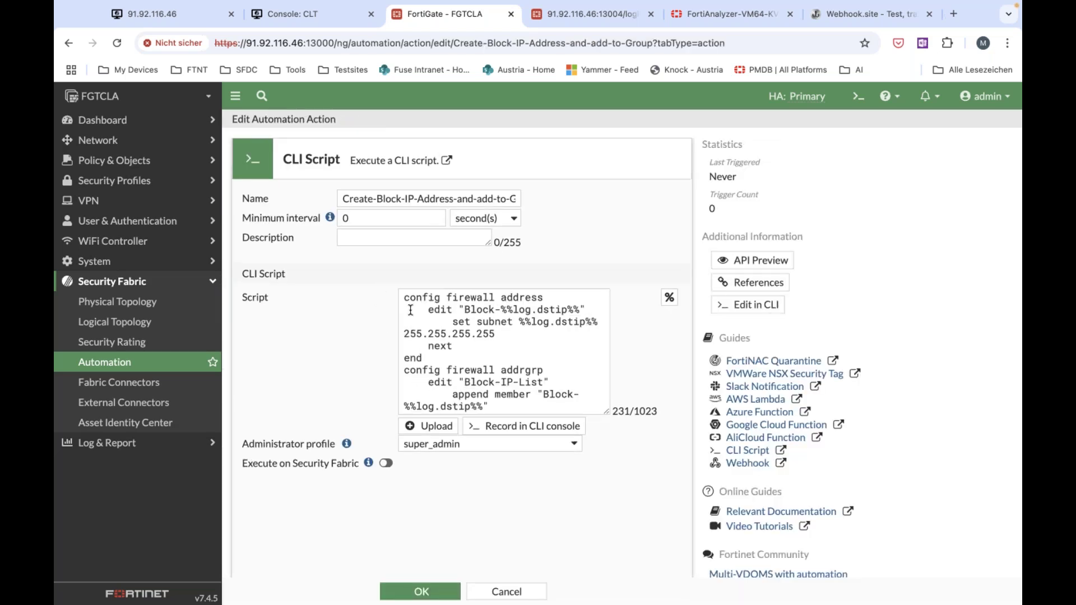
pyautogui.moveTo(401, 297); pyautogui.dragTo(586, 310)
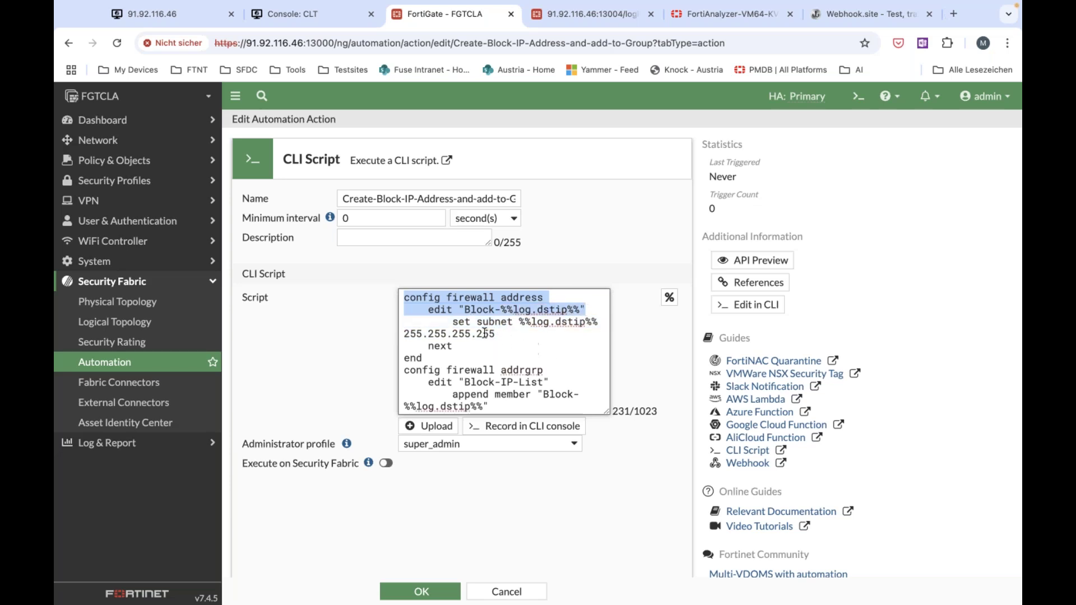
pyautogui.moveTo(452, 323); pyautogui.dragTo(506, 345)
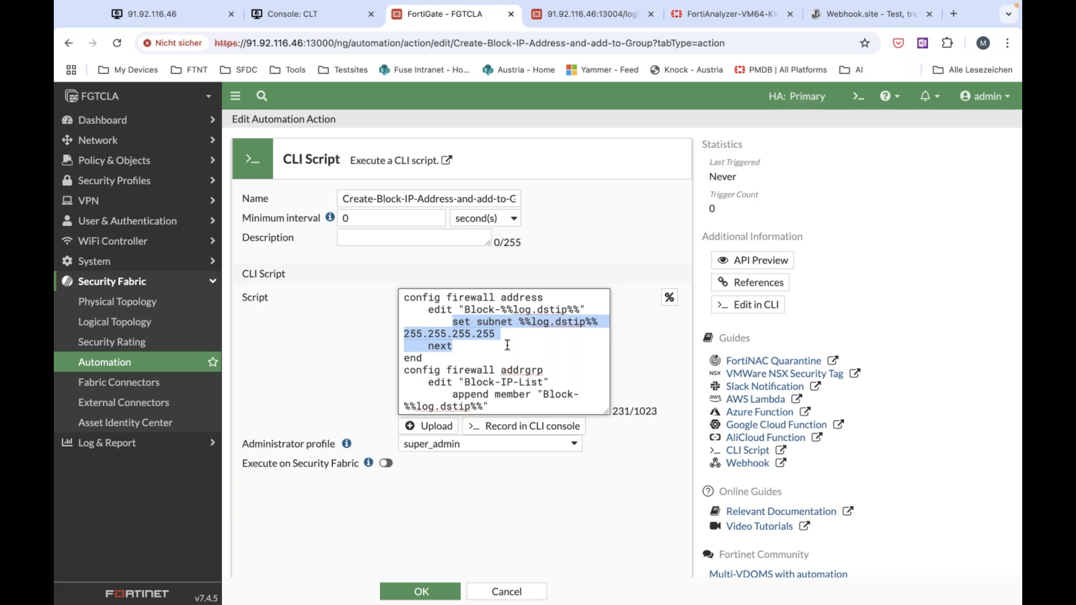
pyautogui.scroll(-1, 483, 351)
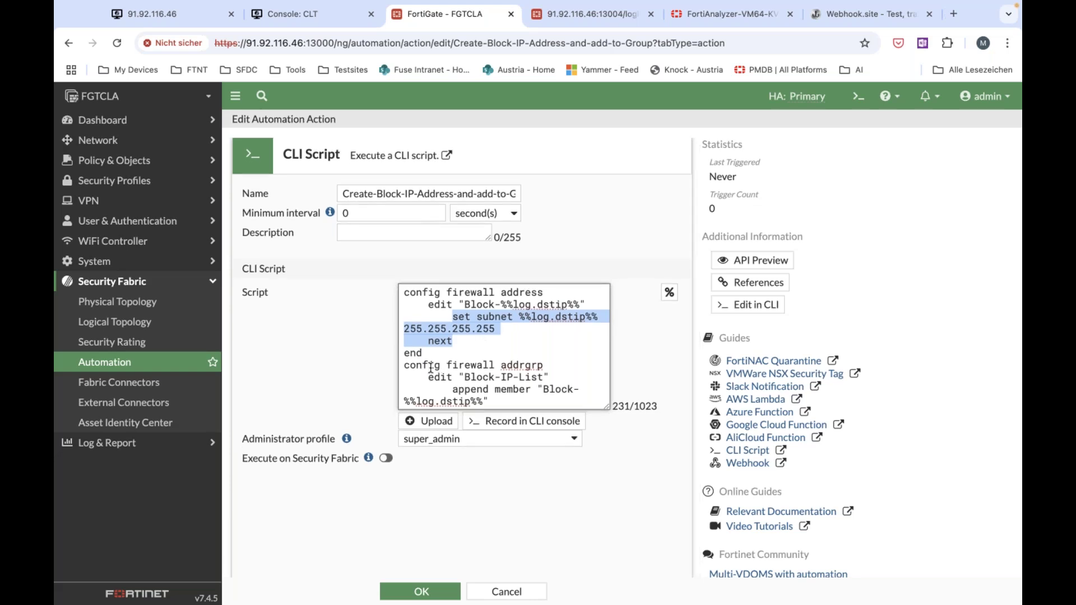
pyautogui.moveTo(427, 366); pyautogui.dragTo(520, 398)
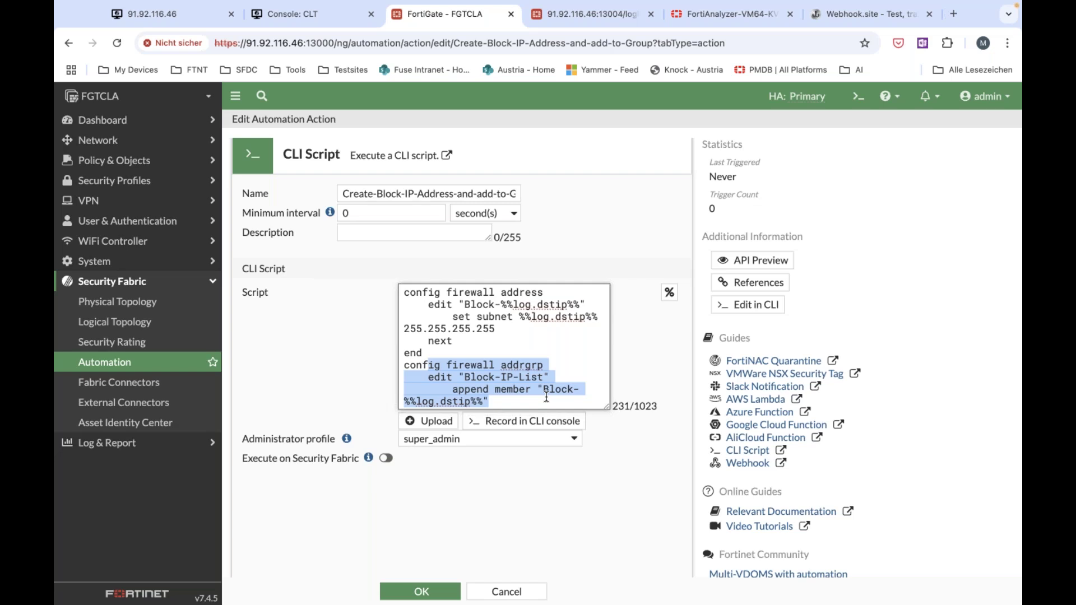
pyautogui.click(520, 599)
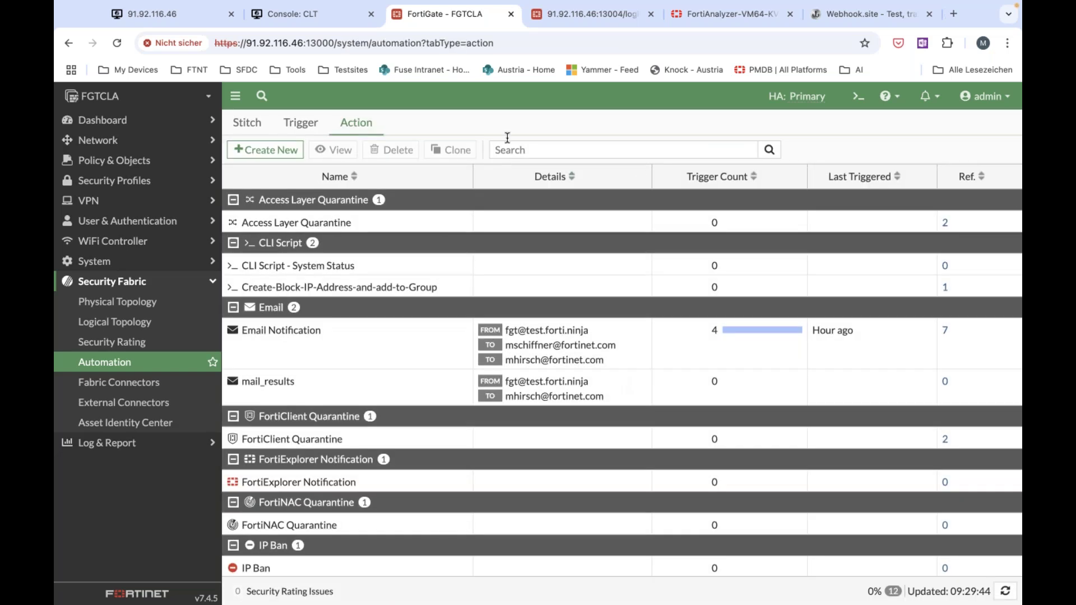
# Switch to the FortiAnalyzer page, close the 2-Add-Domain-IP-to-Blocklist handler without changes, and search the basic handlers for "login".
pyautogui.click(581, 13)
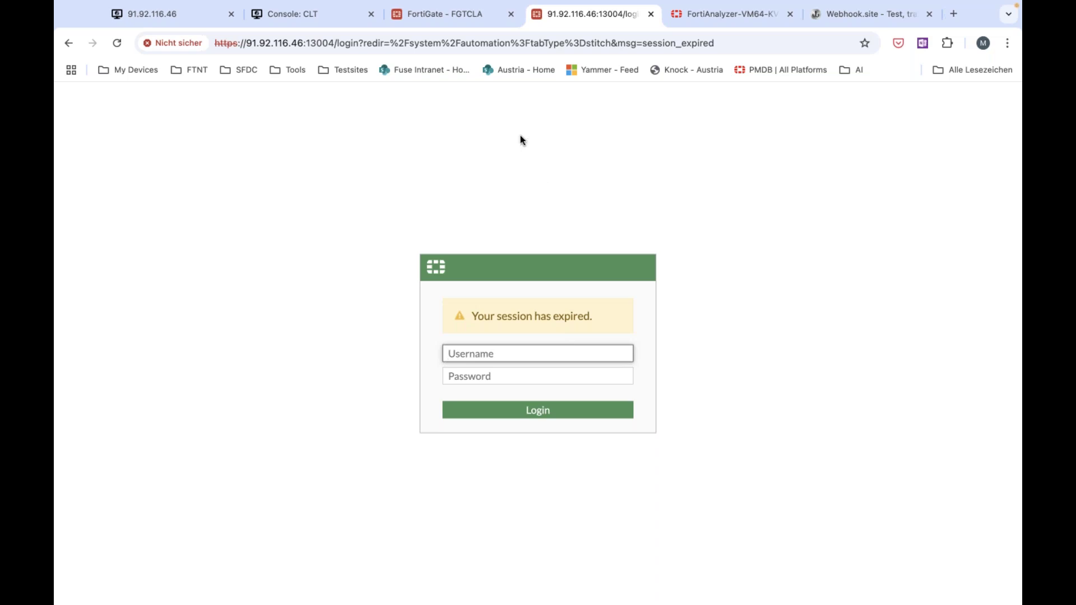
pyautogui.click(725, 17)
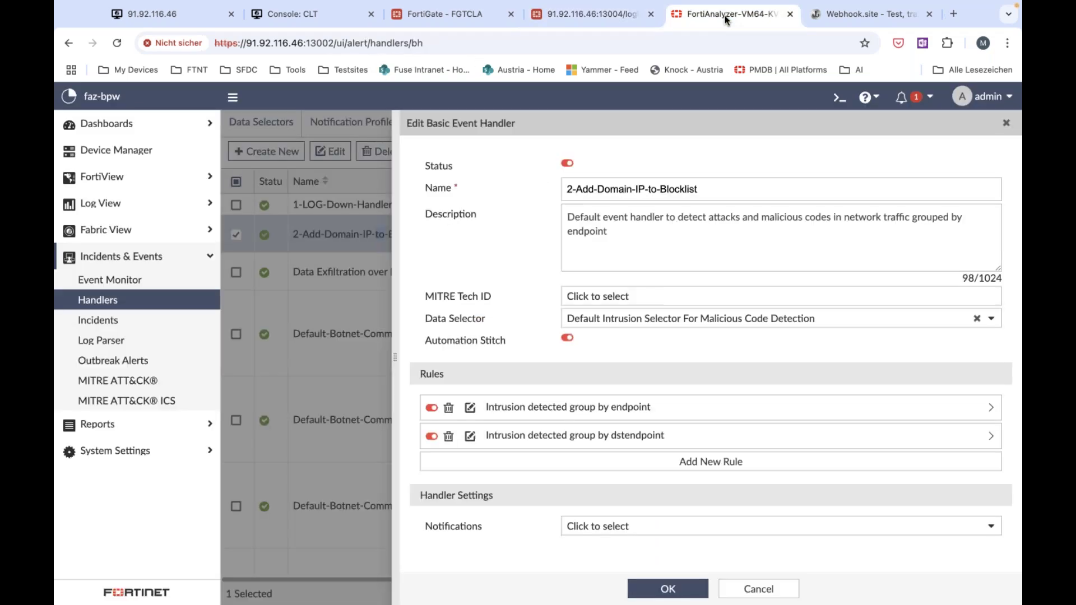
pyautogui.click(750, 592)
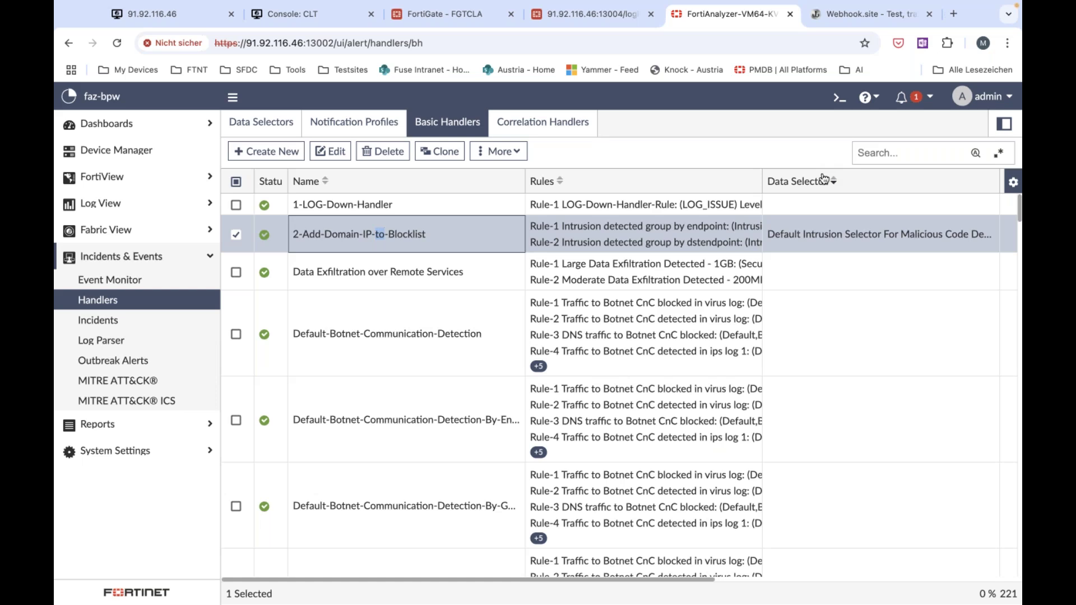
pyautogui.click(895, 153)
pyautogui.write('login')
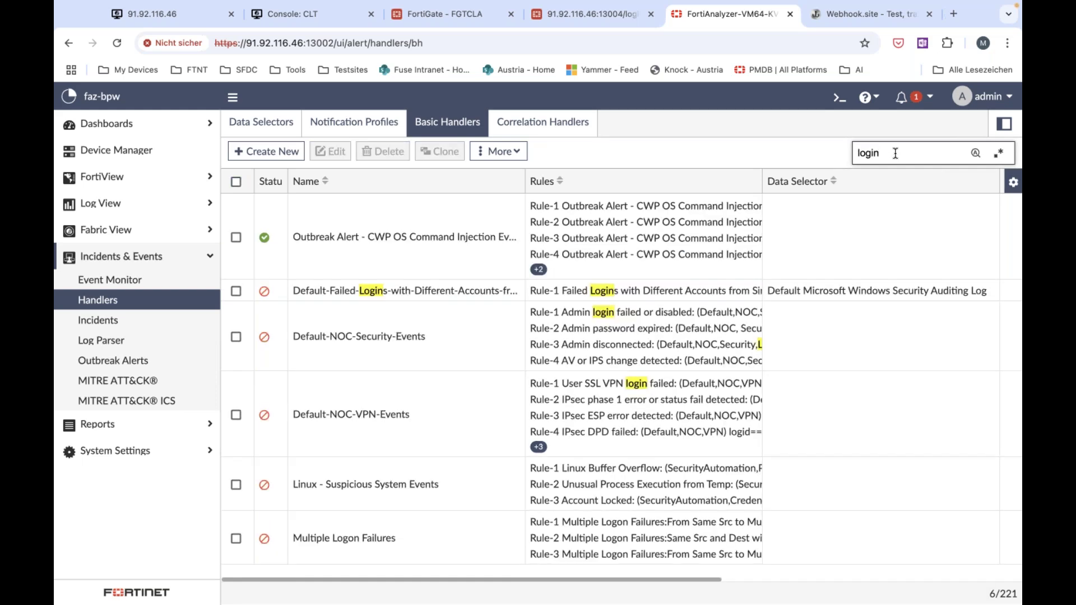
# Open the basic event handler Default-Failed-Logins-with-Different-Accounts-from-Single-Source-System and review its settings.
pyautogui.click(455, 293)
pyautogui.click(455, 296)
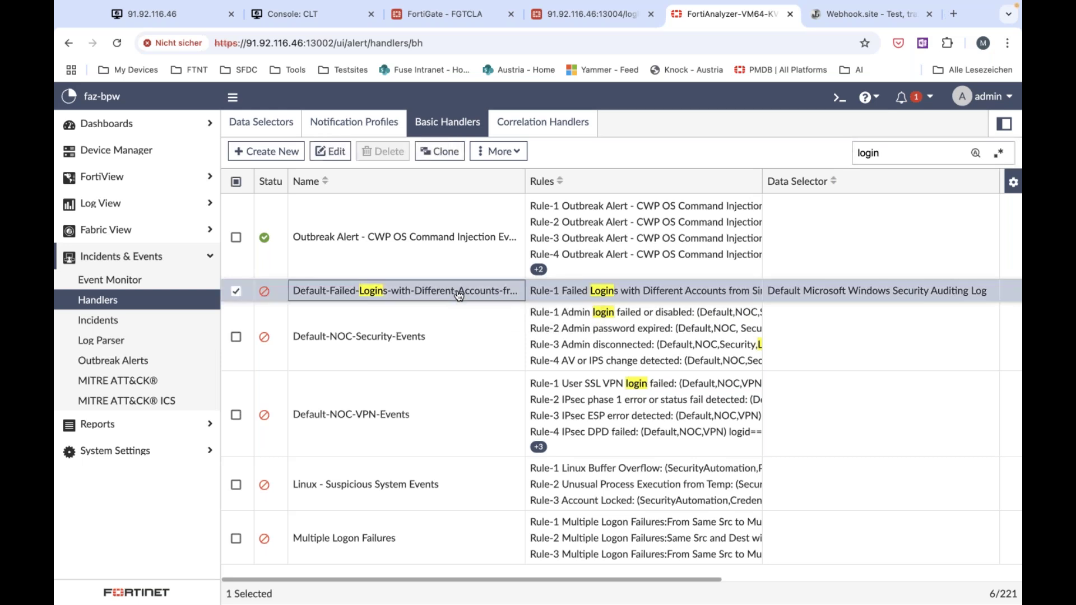
pyautogui.doubleClick(460, 296)
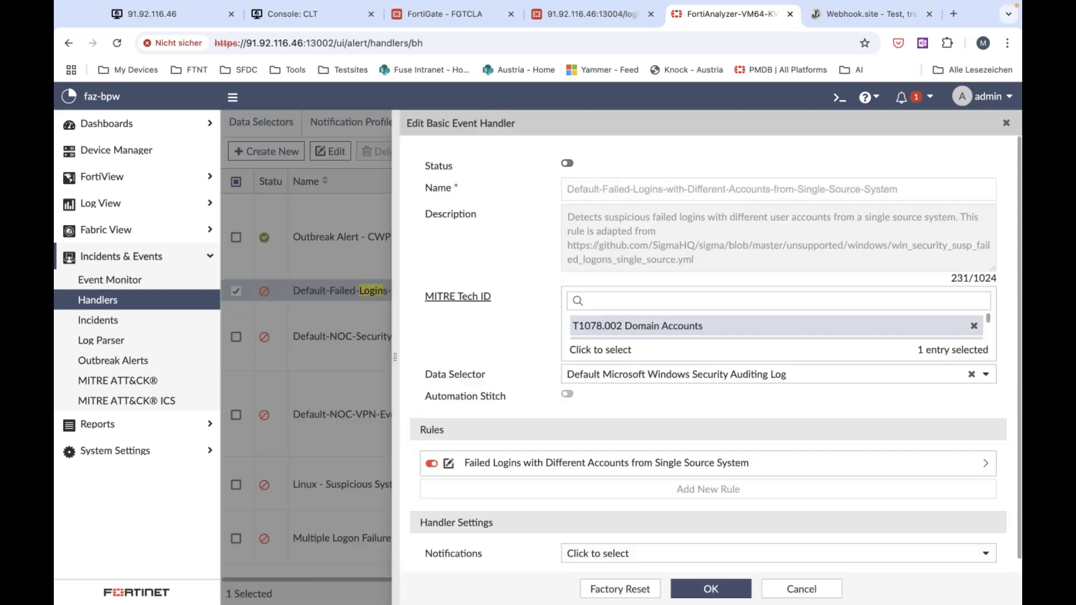
pyautogui.scroll(-1, 501, 249)
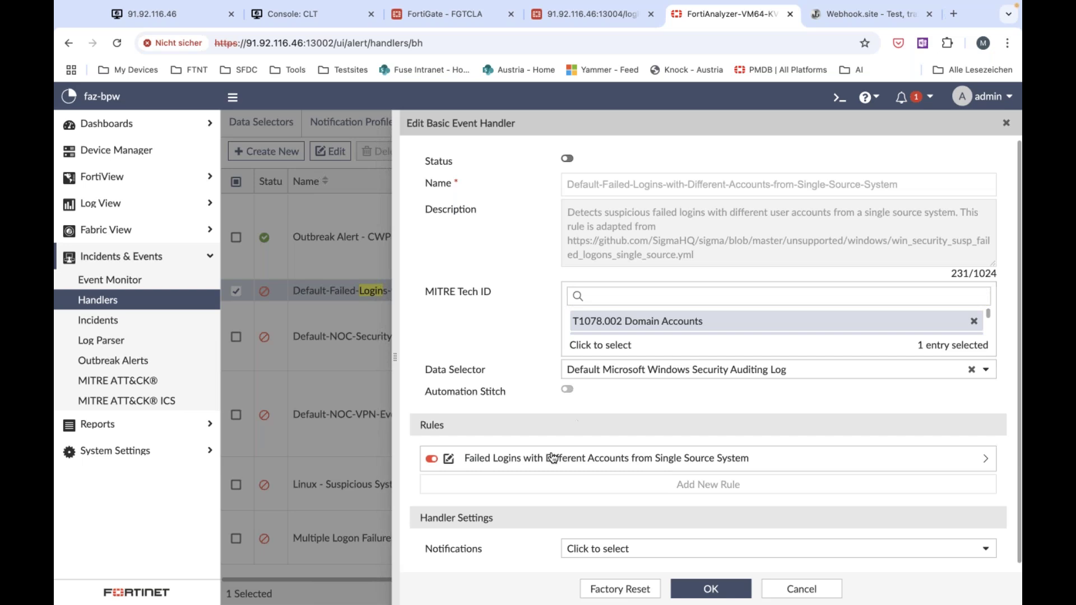
# Examine the log filters and event conditions of the handler's failed-logins rule, and close the rule and handler without changes.
pyautogui.click(766, 465)
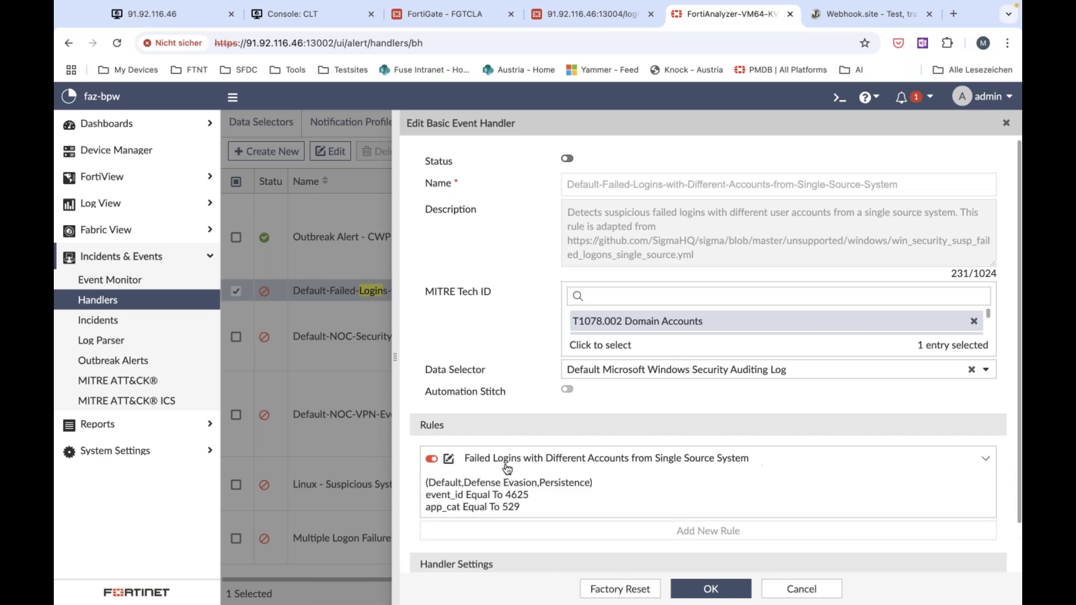
pyautogui.click(449, 460)
pyautogui.scroll(-3, 563, 455)
pyautogui.scroll(-5, 563, 455)
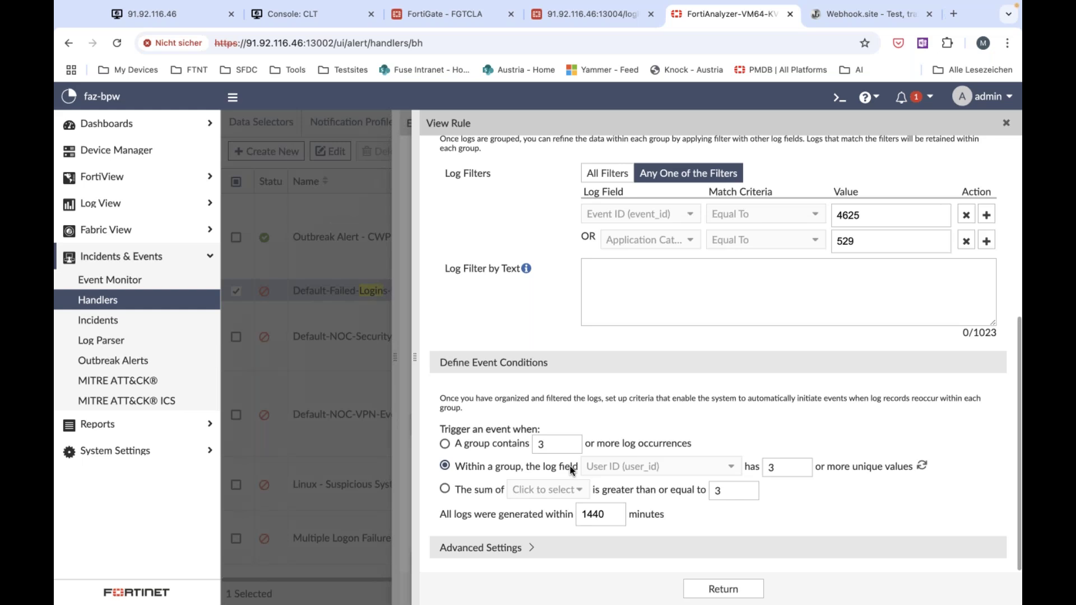
pyautogui.scroll(-1, 570, 468)
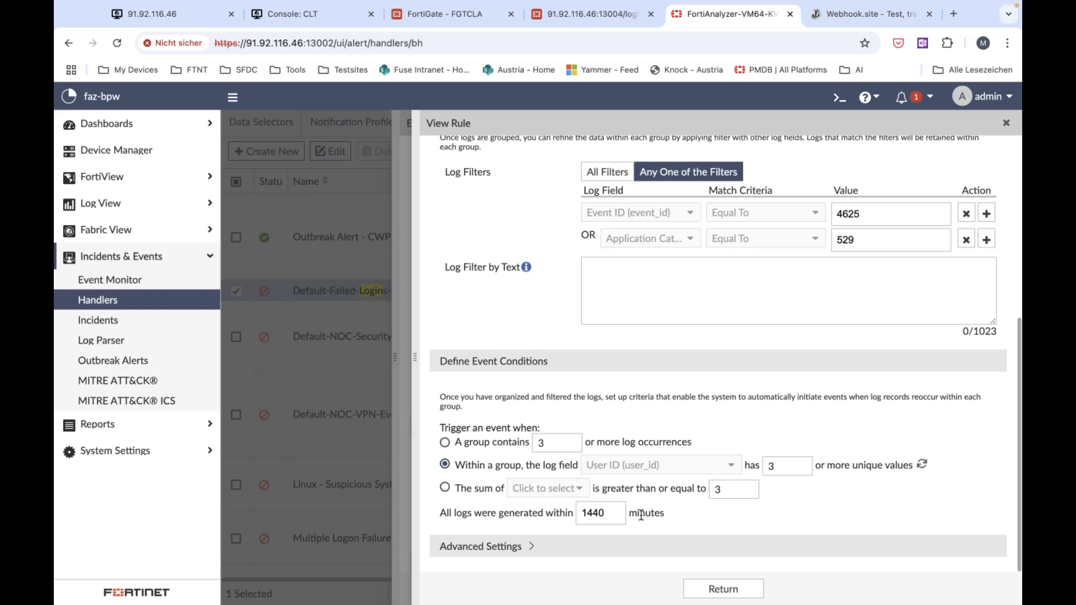
pyautogui.click(1007, 124)
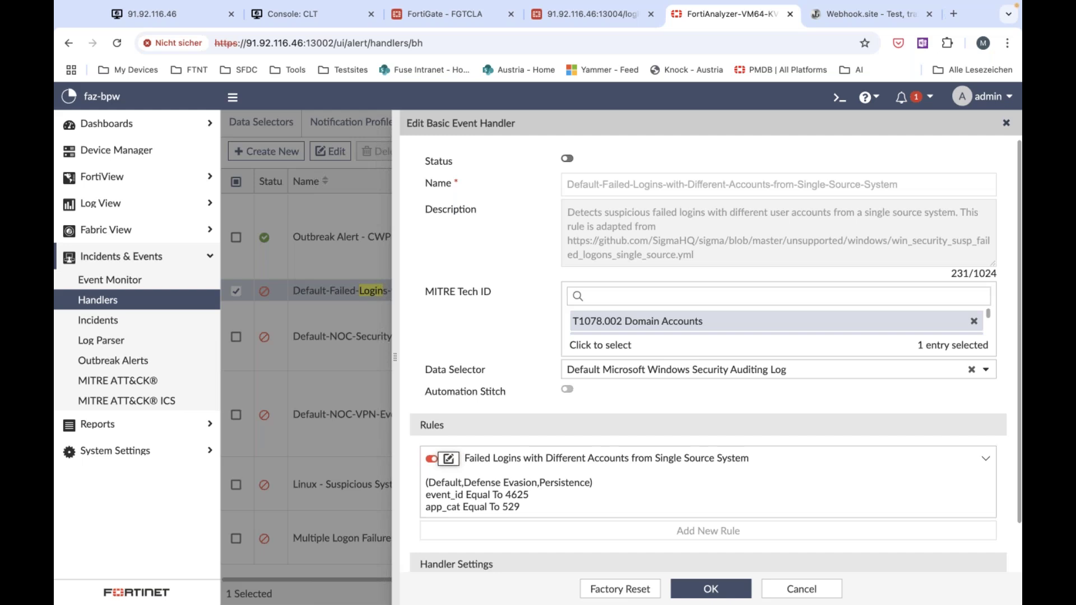
pyautogui.press('Escape')
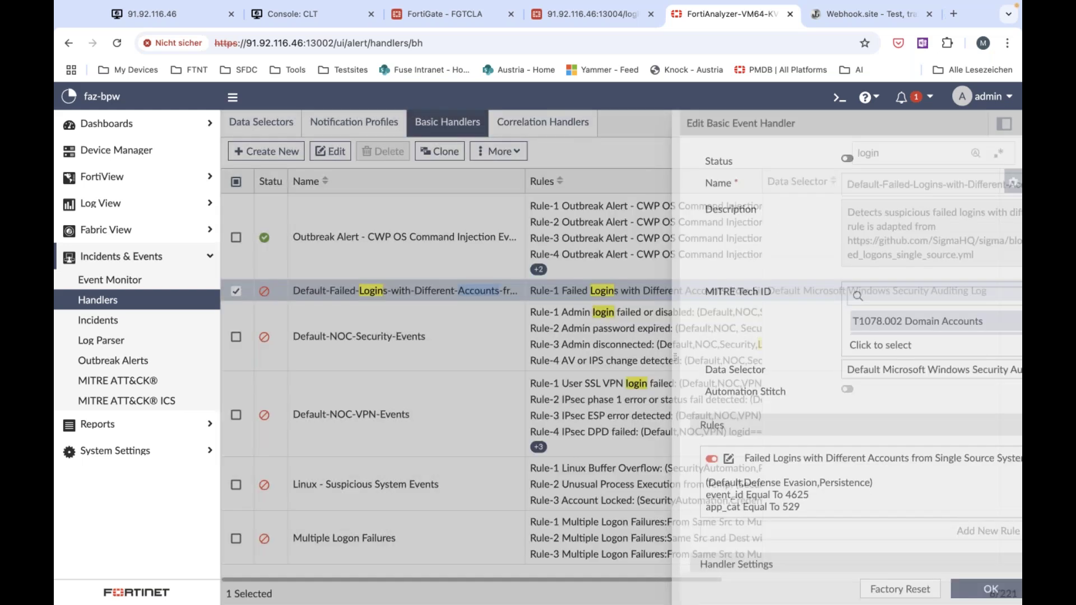